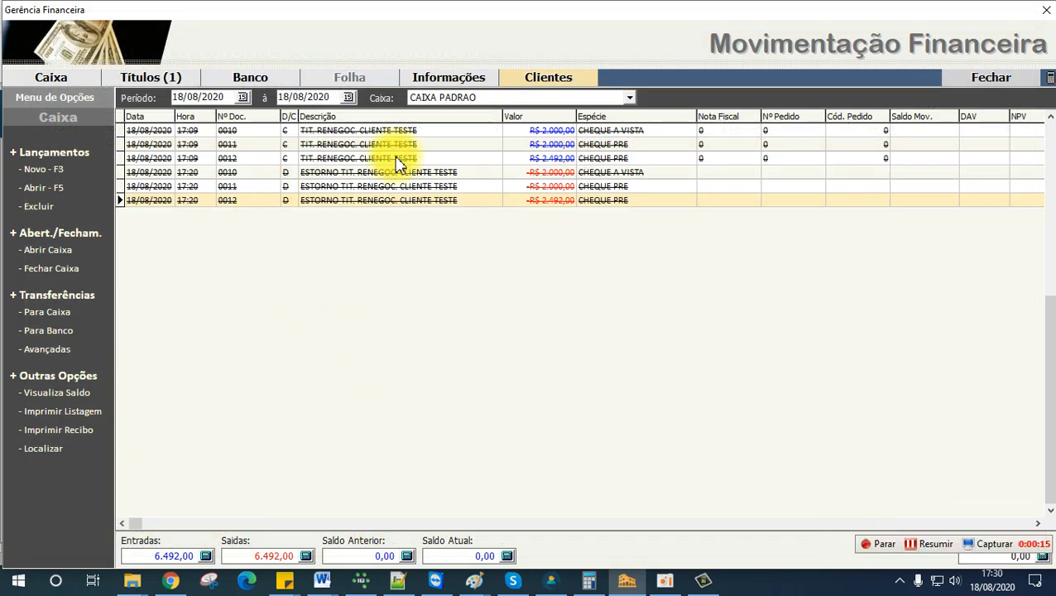
# Step: Leave the financial module, find the customer whose name starts with "CLIE" in the customers and suppliers query, and open its relationship information
pyautogui.click(989, 79)
pyautogui.click(136, 64)
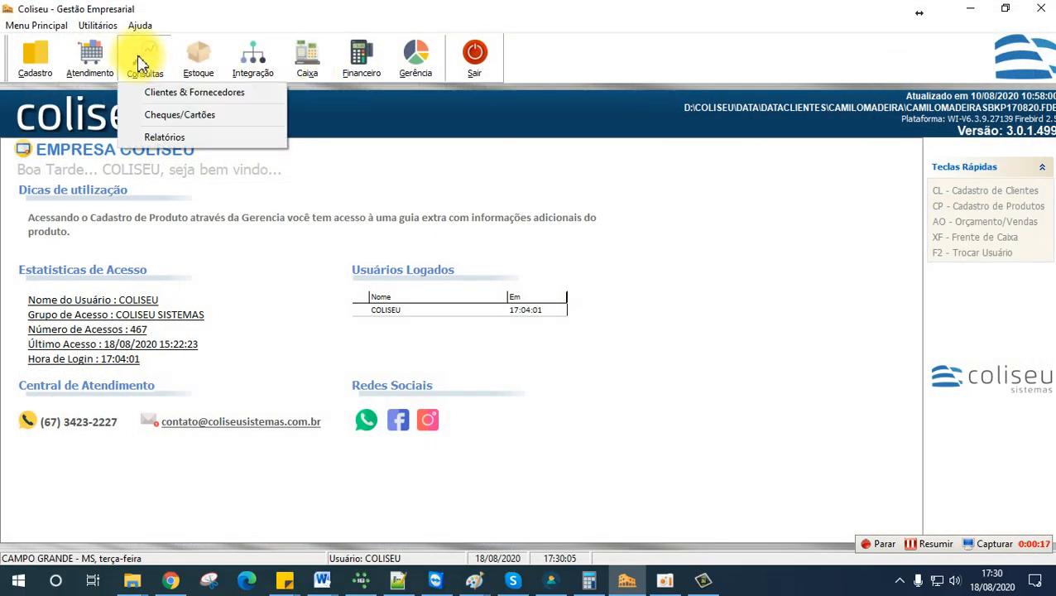
pyautogui.click(171, 99)
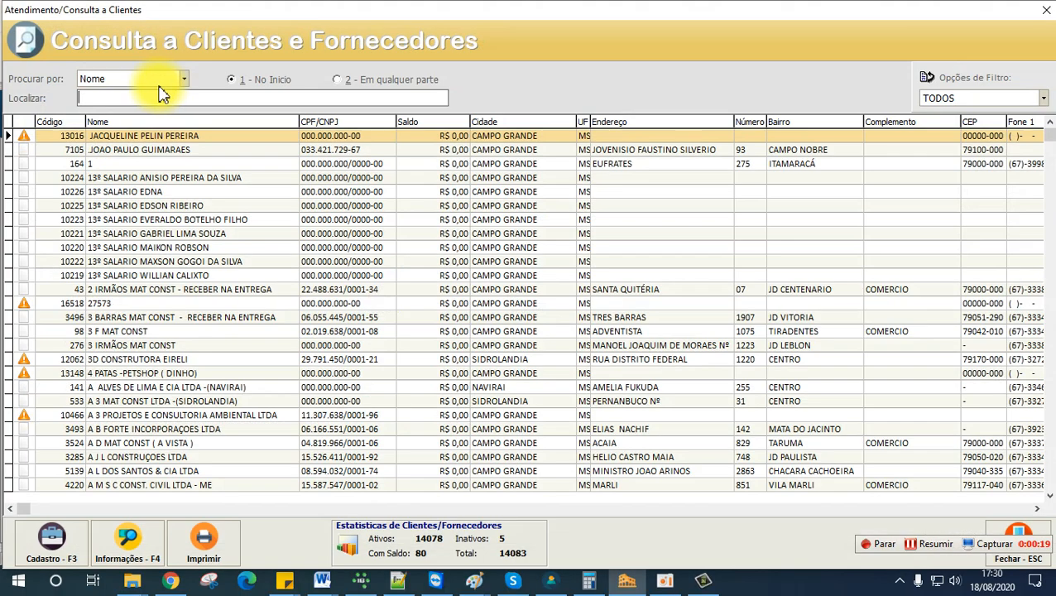
pyautogui.write('CLIE')
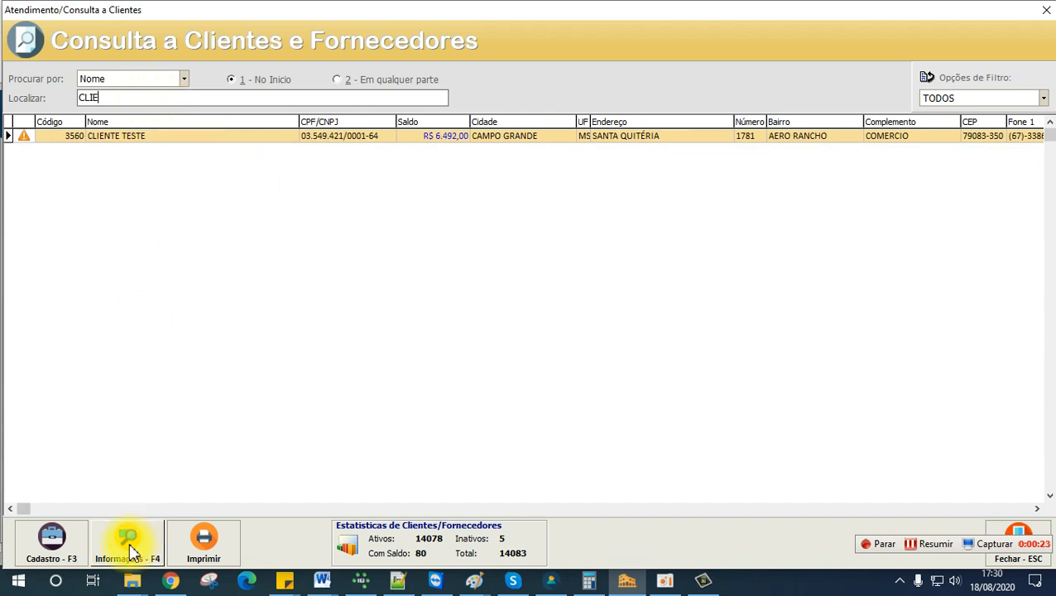
pyautogui.click(130, 550)
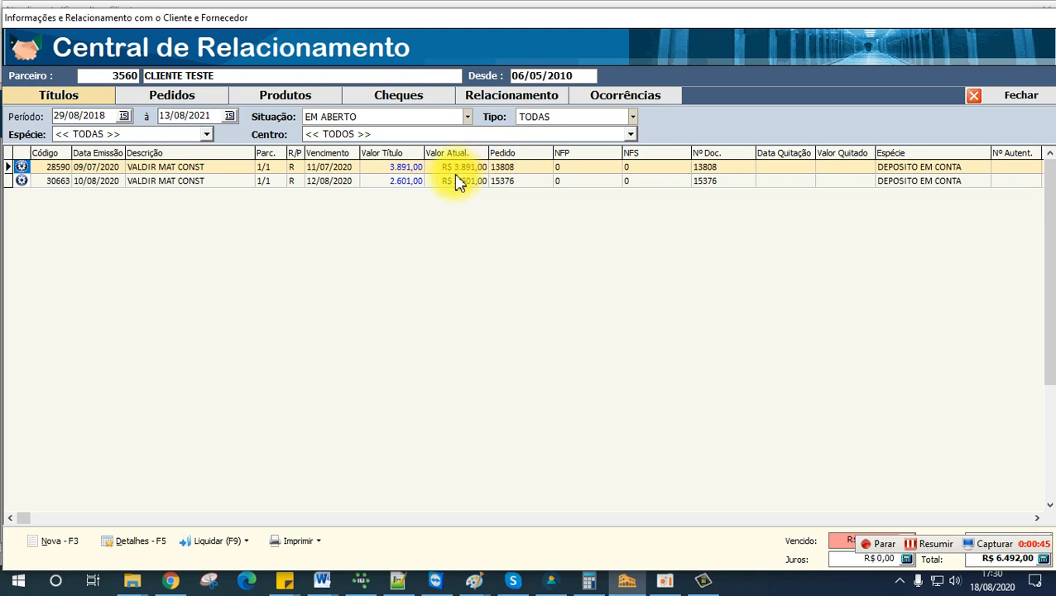
# Step: Start a title negotiation for the customer and mark both open titles, documents 13808 and 15376, for settlement
pyautogui.click(413, 181)
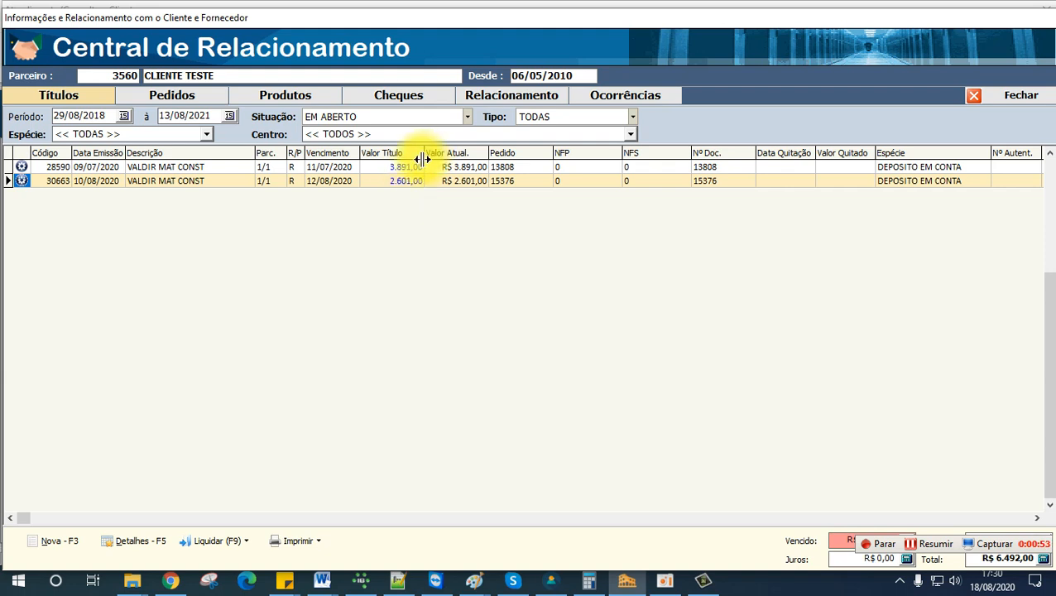
pyautogui.click(239, 549)
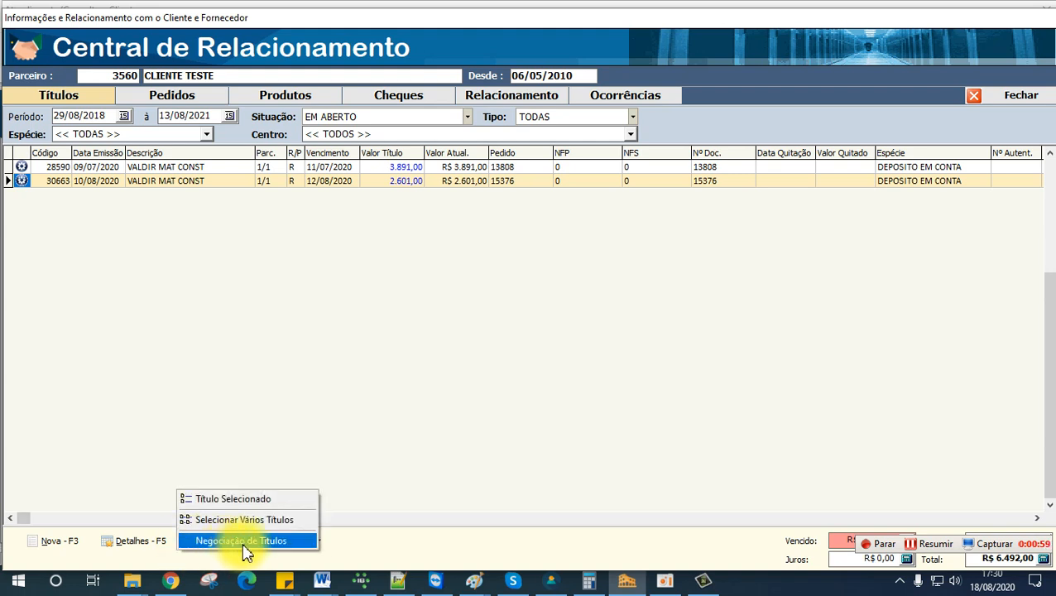
pyautogui.click(236, 543)
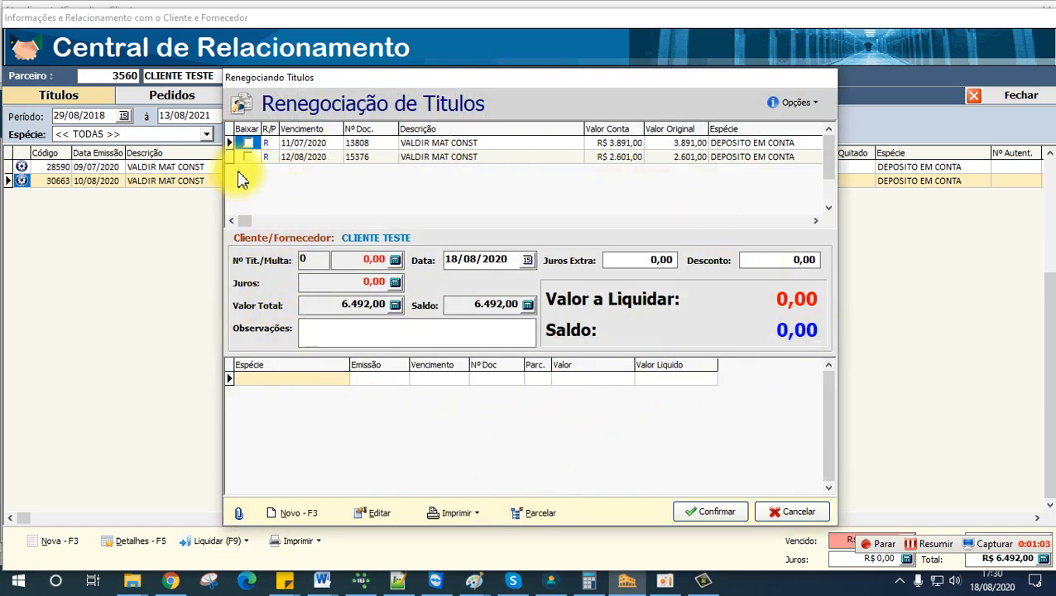
pyautogui.click(248, 142)
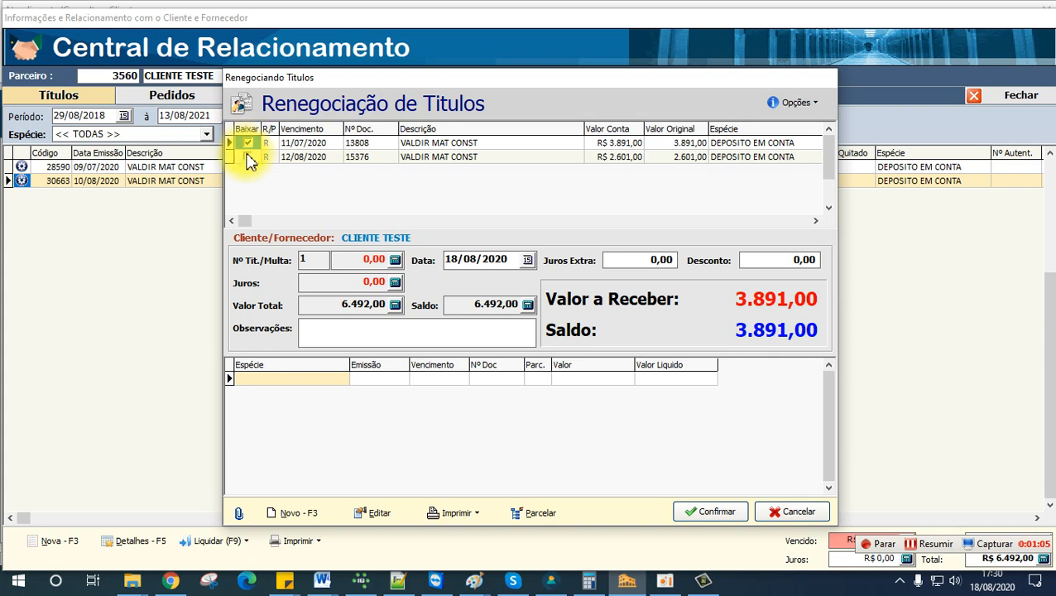
pyautogui.click(248, 157)
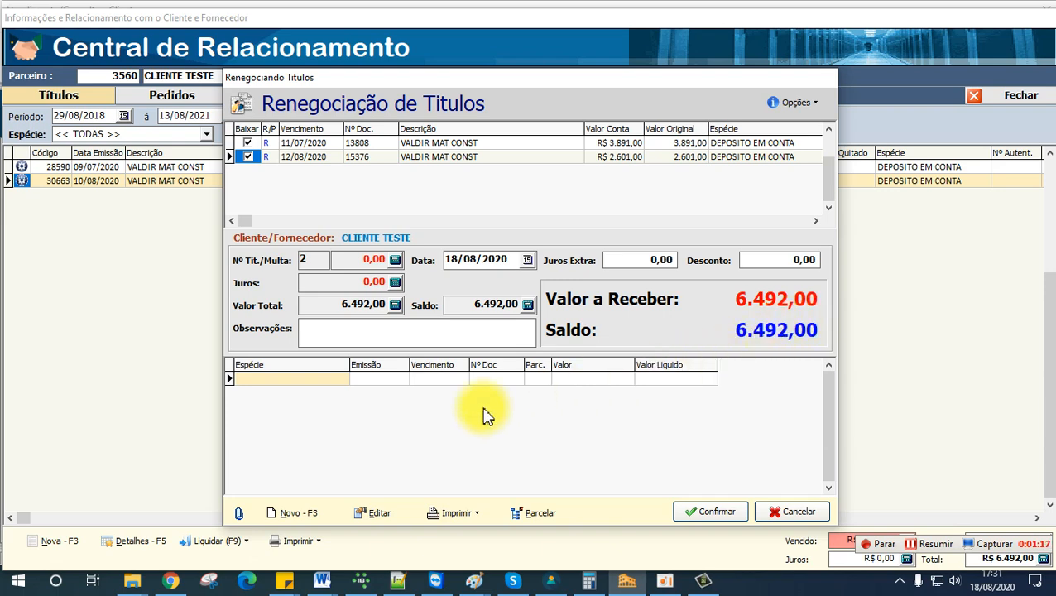
# Step: Create a new negotiation payment entry of type DINHEIRO with a value of 5.000,00
pyautogui.click(308, 517)
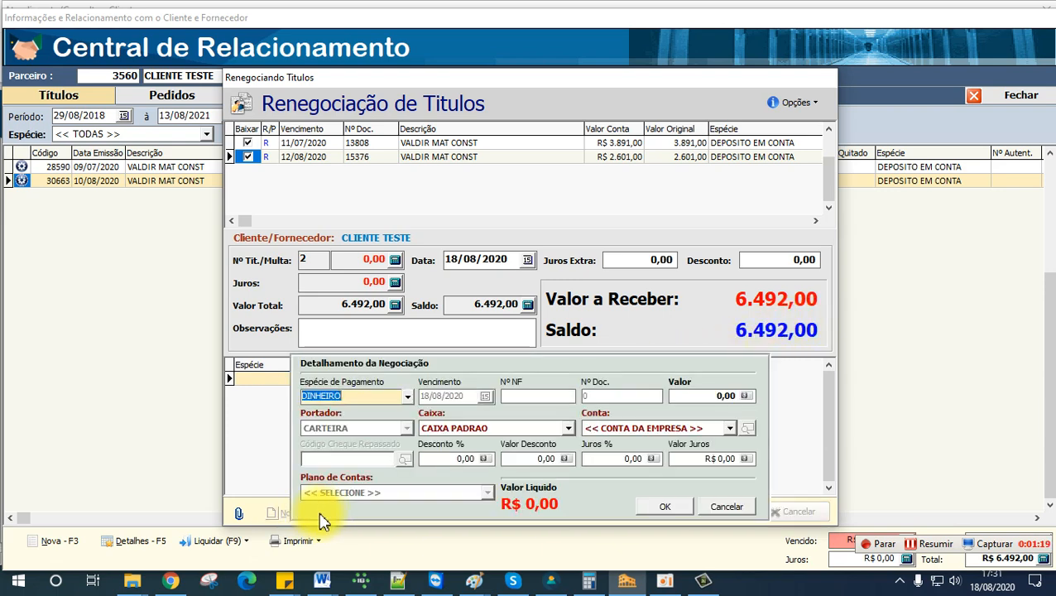
pyautogui.click(373, 397)
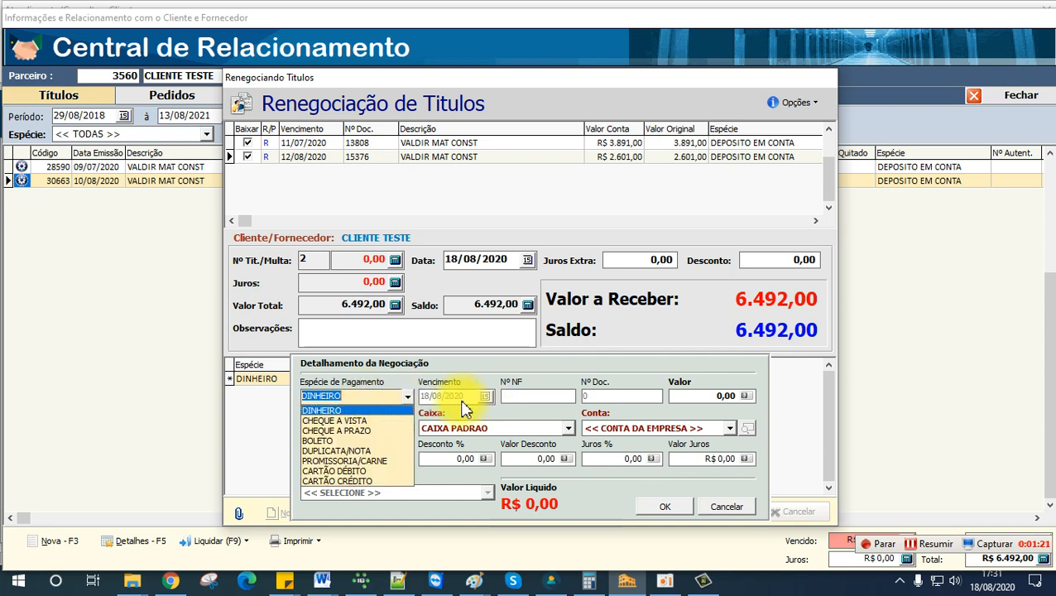
pyautogui.click(378, 396)
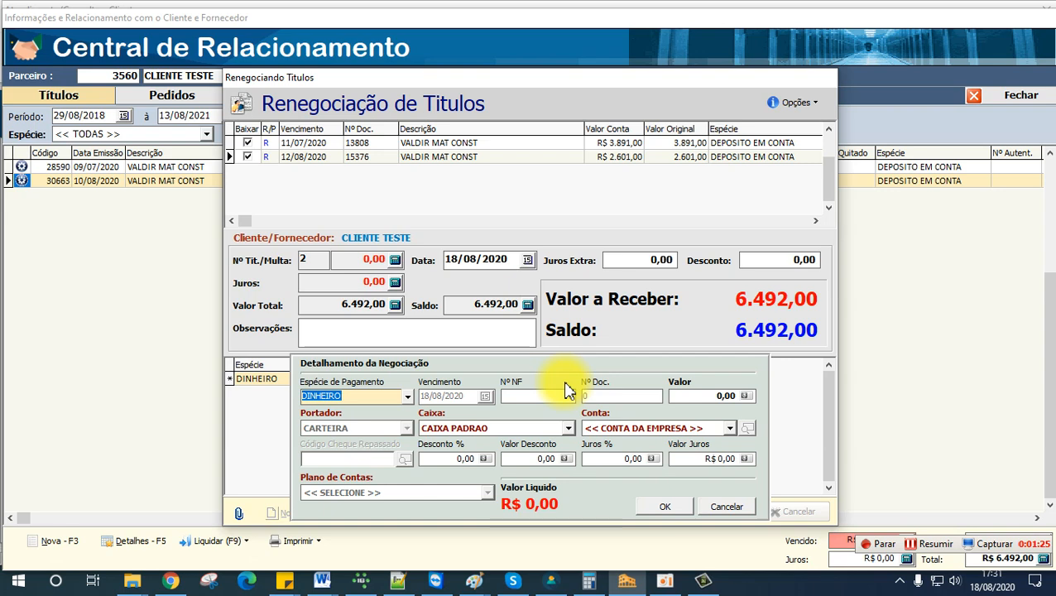
pyautogui.click(377, 396)
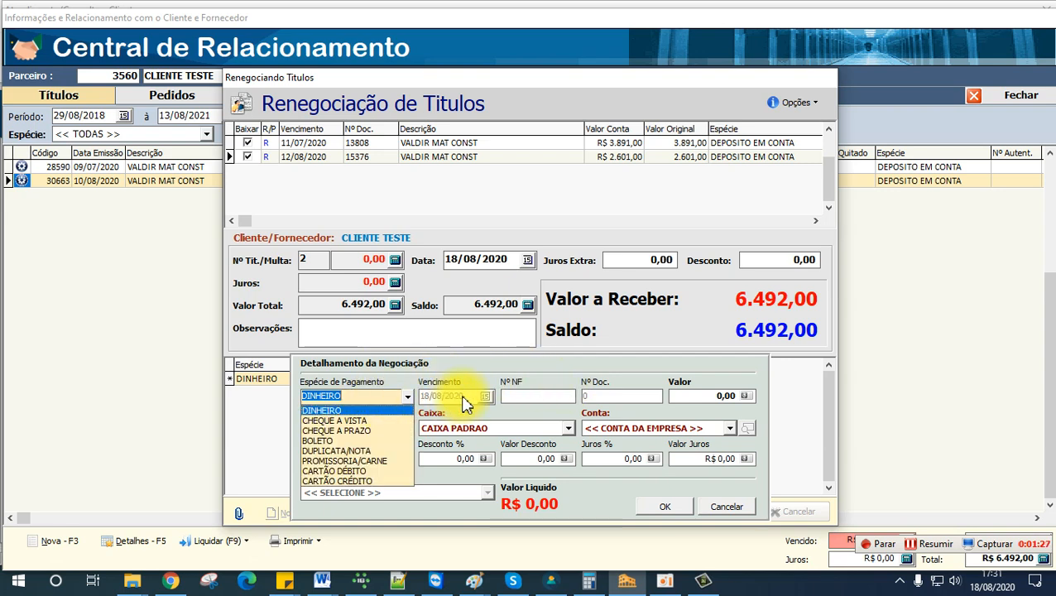
pyautogui.click(389, 396)
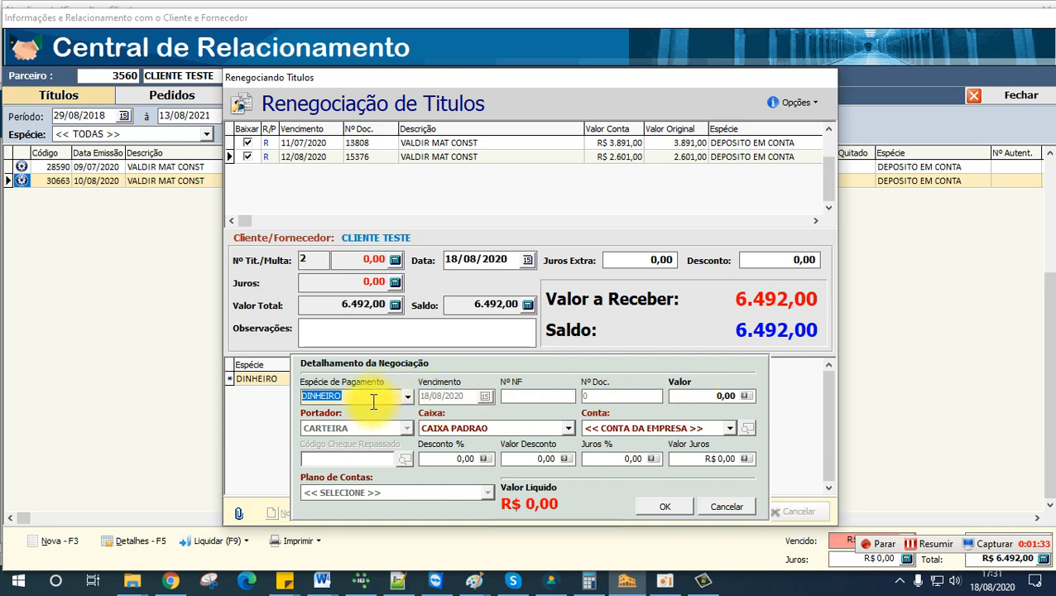
pyautogui.click(703, 396)
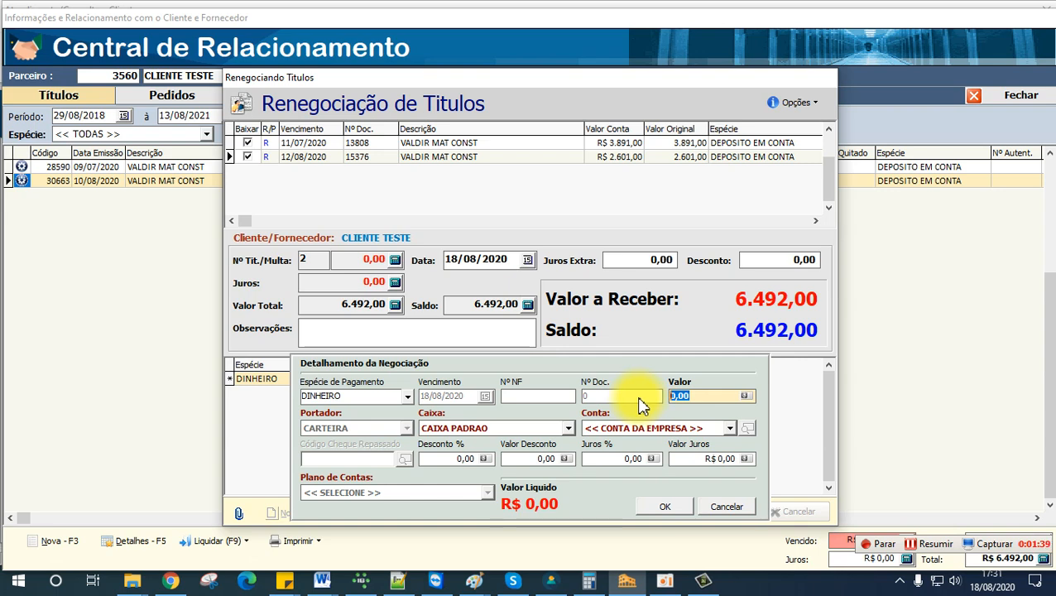
pyautogui.write('5.00')
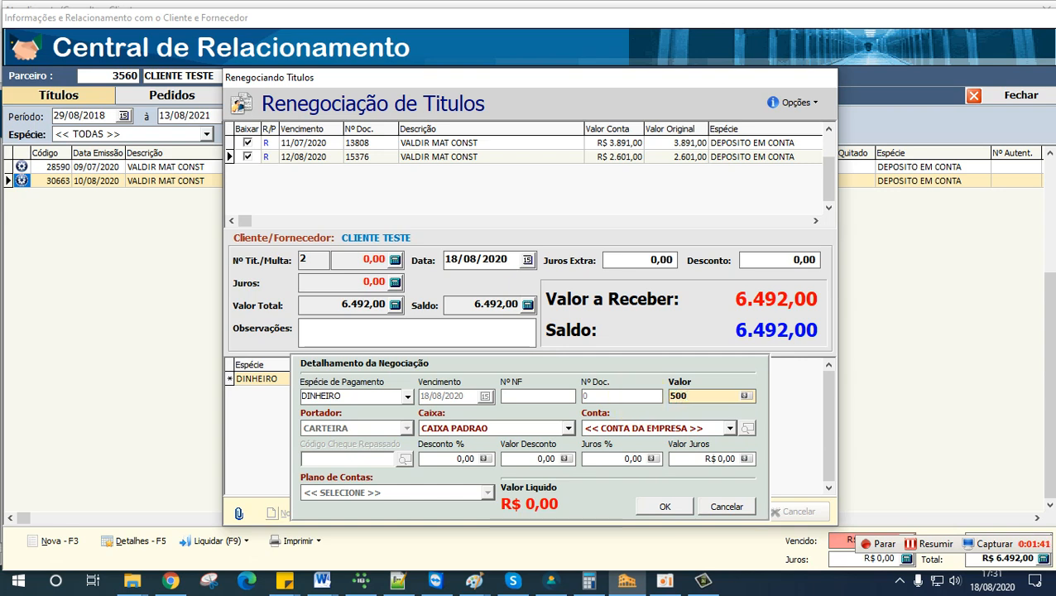
pyautogui.write('0')
pyautogui.press('Tab')
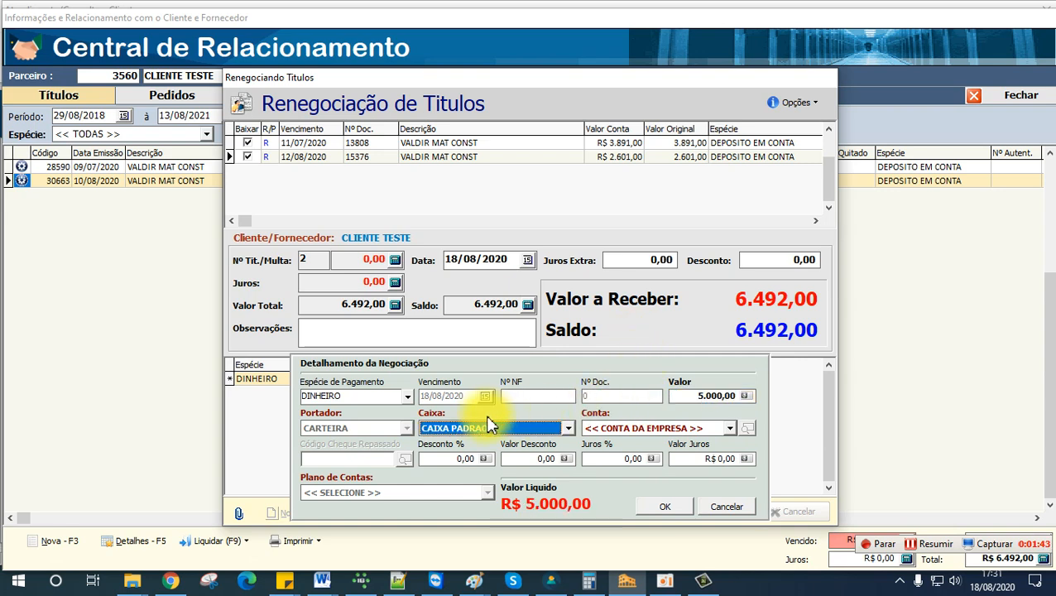
# Step: Keep << CONTA DA EMPRESA >> as the account of the cash payment and save the entry
pyautogui.click(635, 430)
pyautogui.click(626, 432)
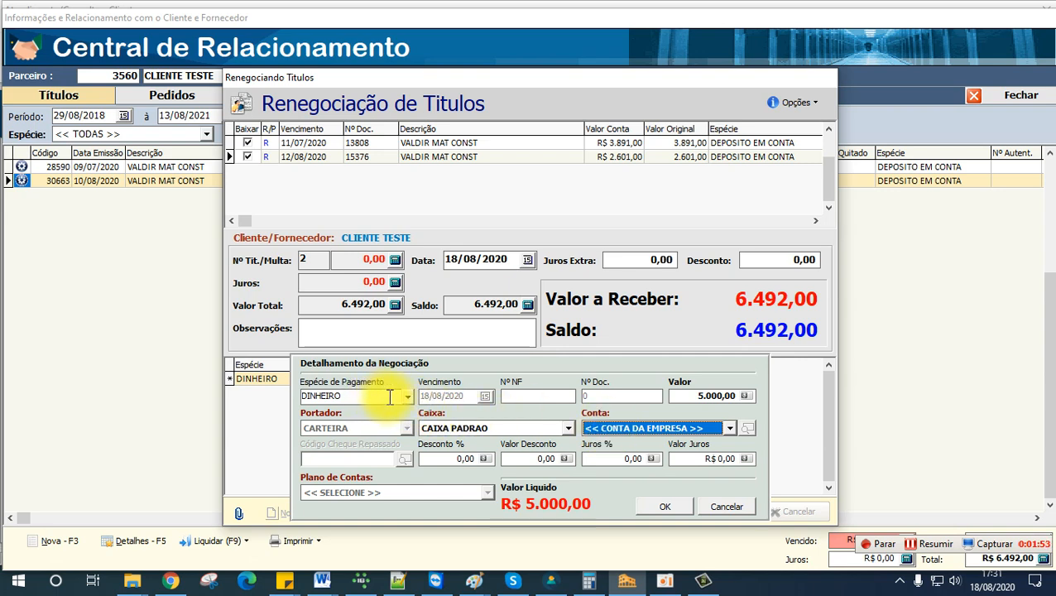
pyautogui.click(699, 429)
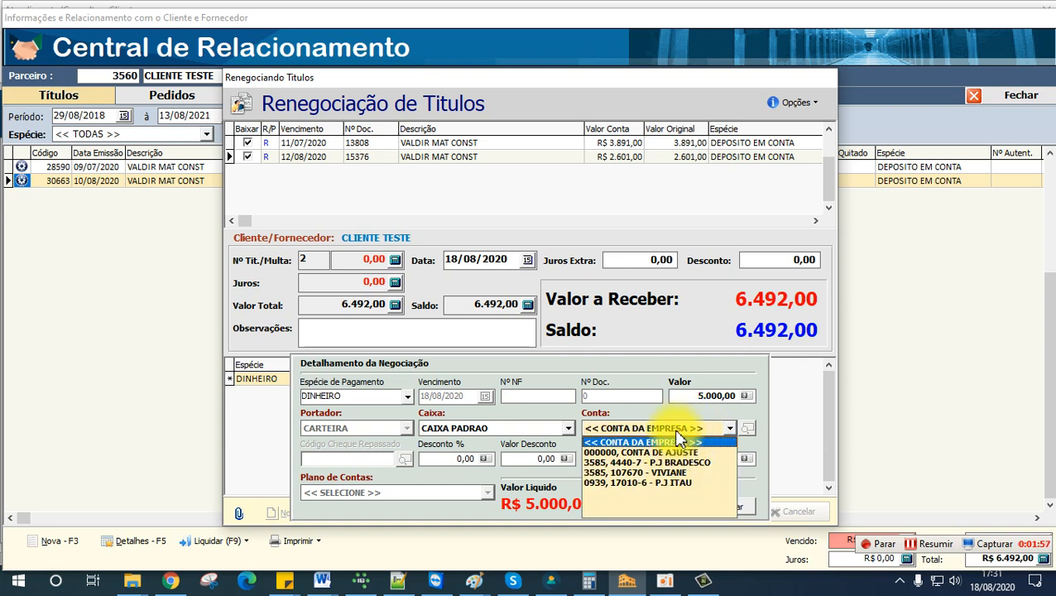
pyautogui.click(674, 430)
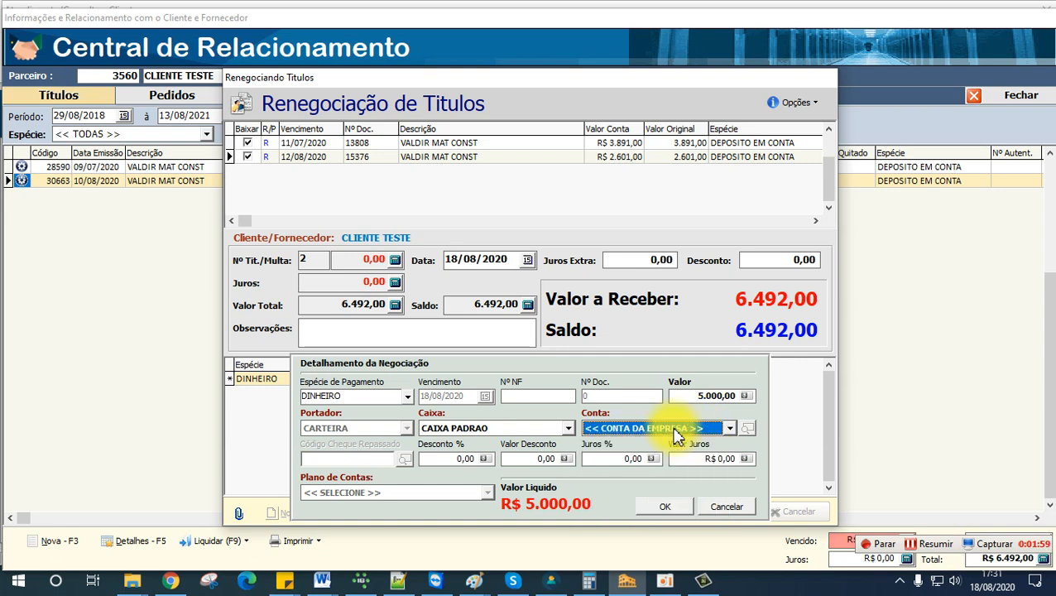
pyautogui.click(666, 509)
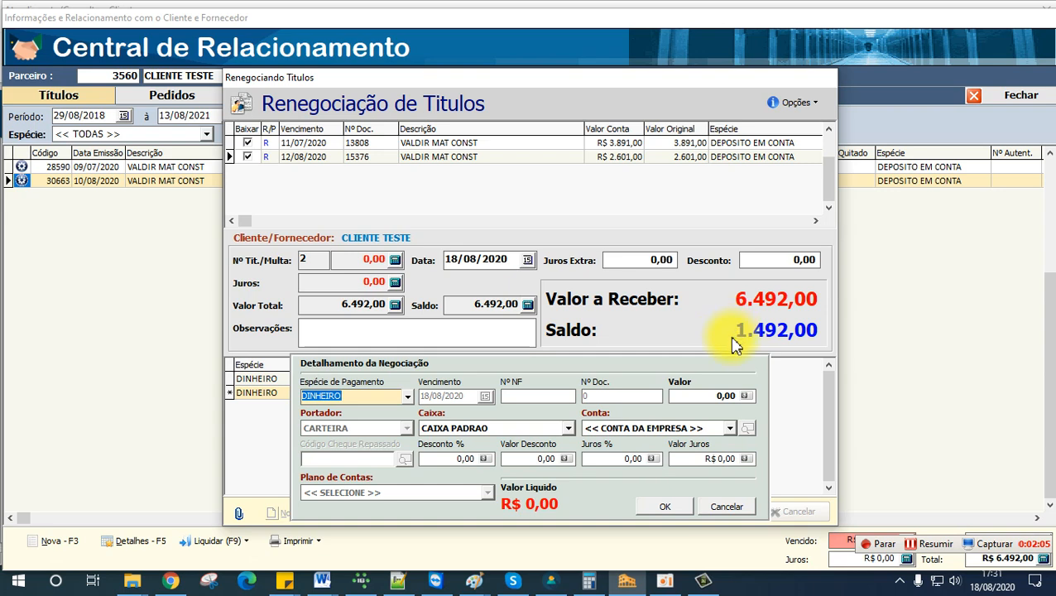
# Step: Add a BOLETO payment entry due 29/08/2020 with a value of 1.492,00
pyautogui.click(405, 401)
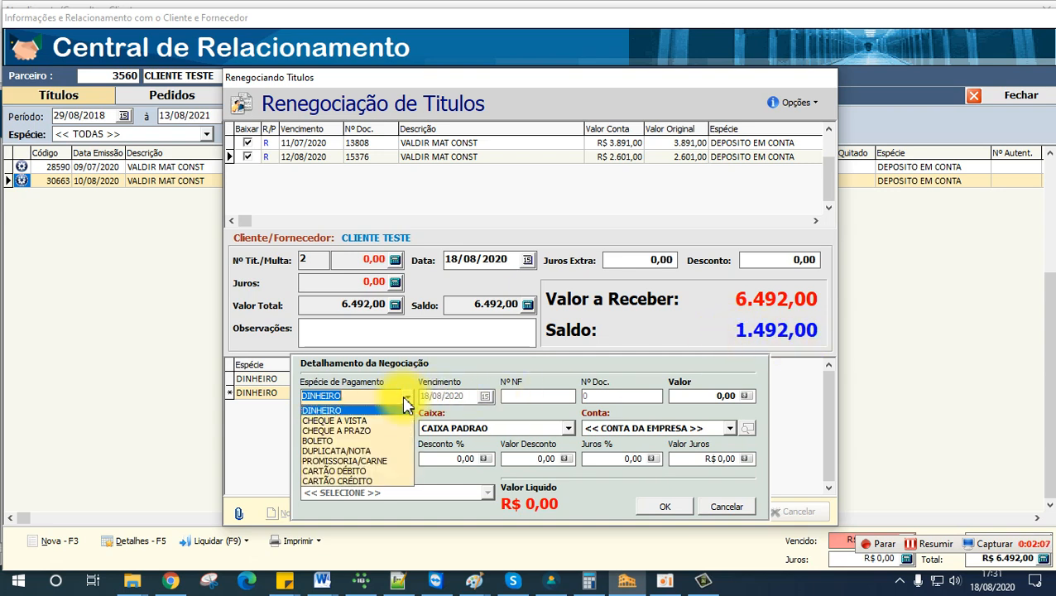
pyautogui.click(323, 440)
pyautogui.click(484, 396)
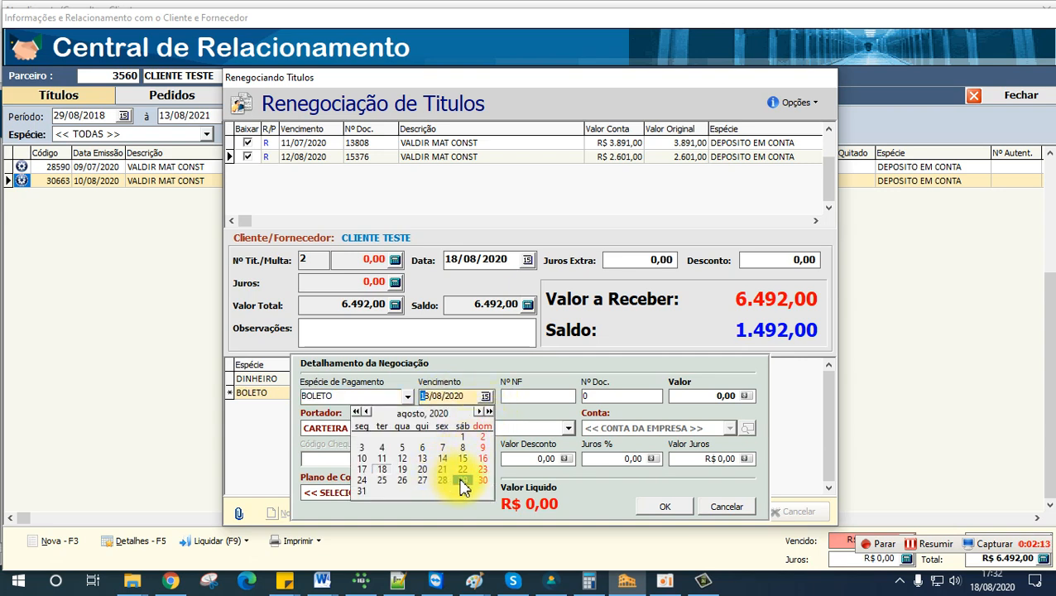
pyautogui.click(462, 481)
pyautogui.click(722, 398)
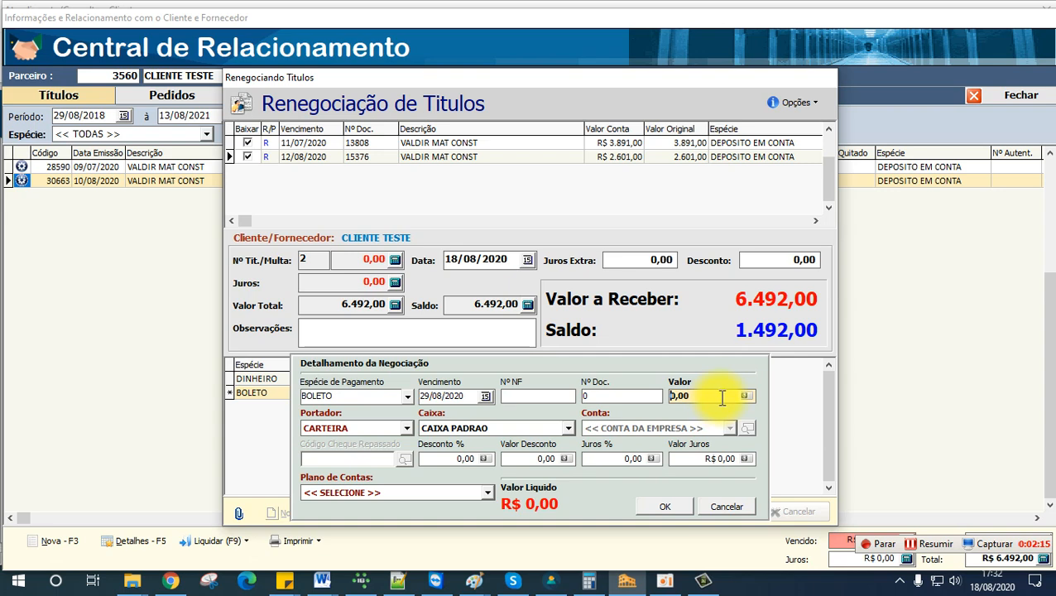
pyautogui.write('1.')
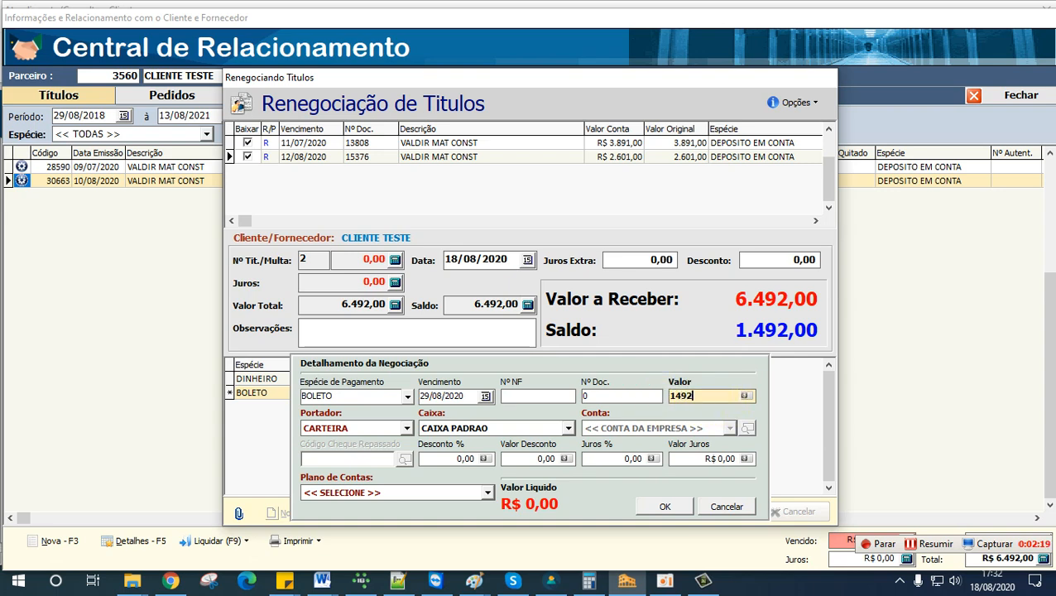
pyautogui.write('492,00')
pyautogui.click(666, 505)
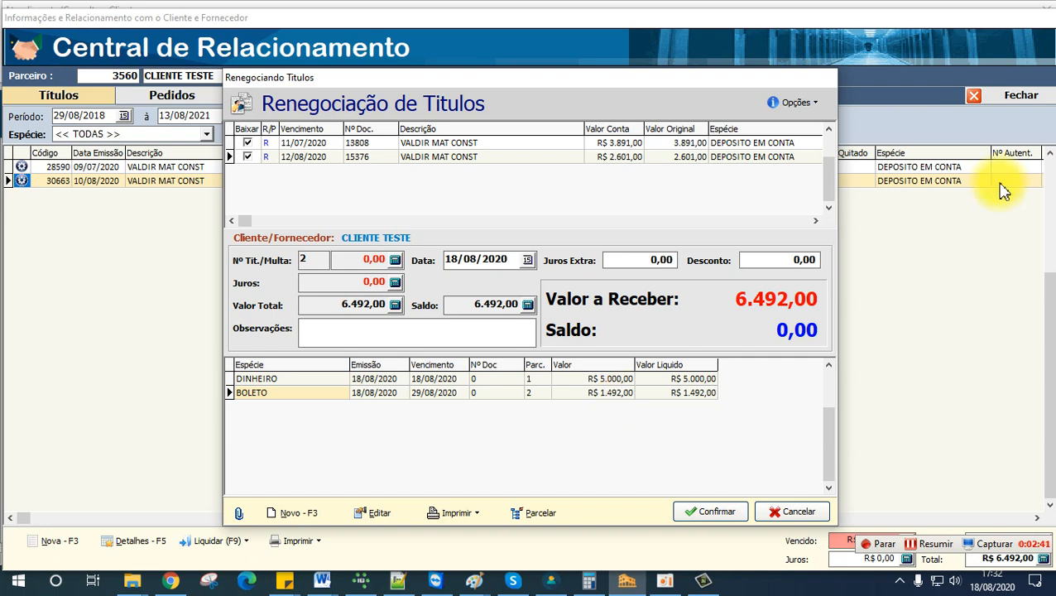
# Step: Delete the DINHEIRO and BOLETO payment entries from the renegotiation
pyautogui.click(512, 392)
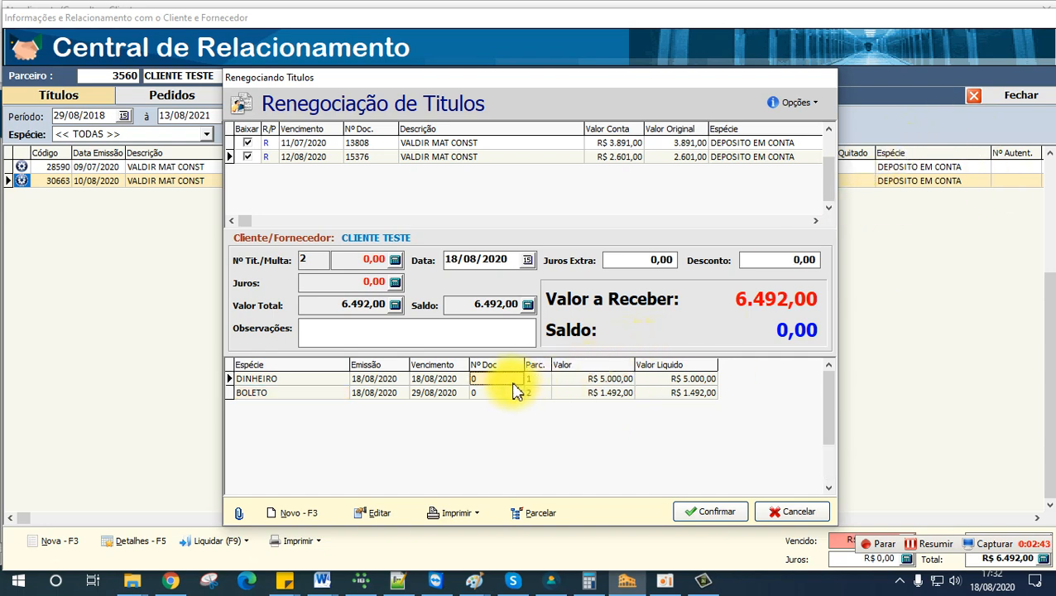
pyautogui.press('Up')
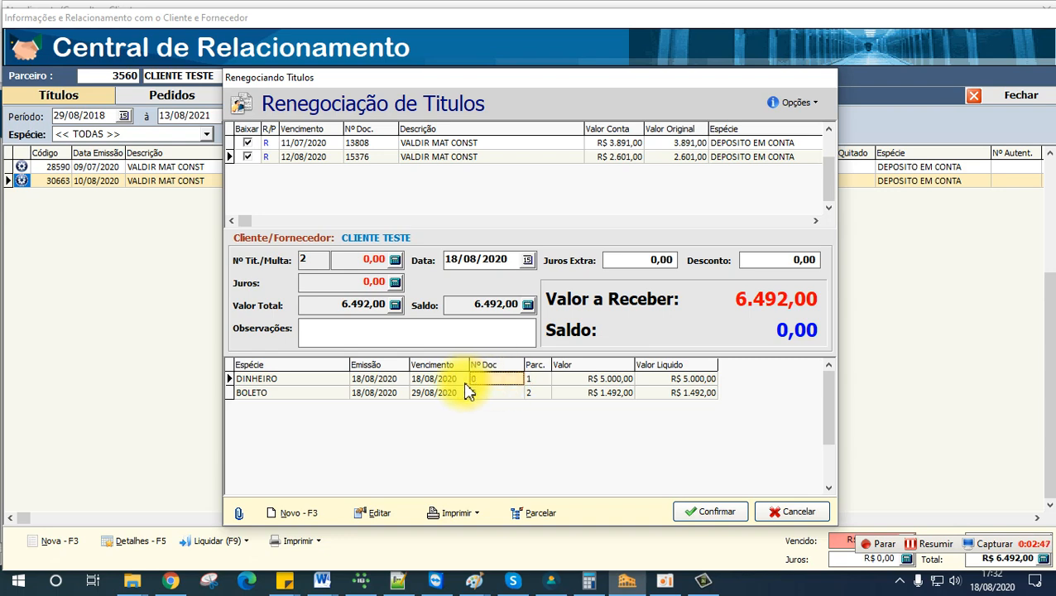
pyautogui.press('Delete')
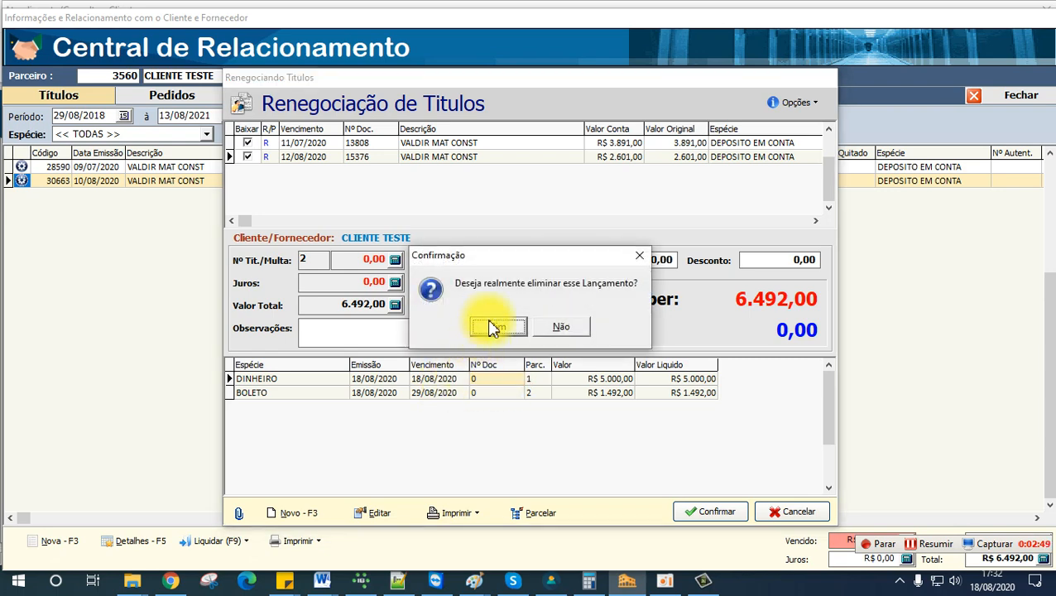
pyautogui.click(494, 327)
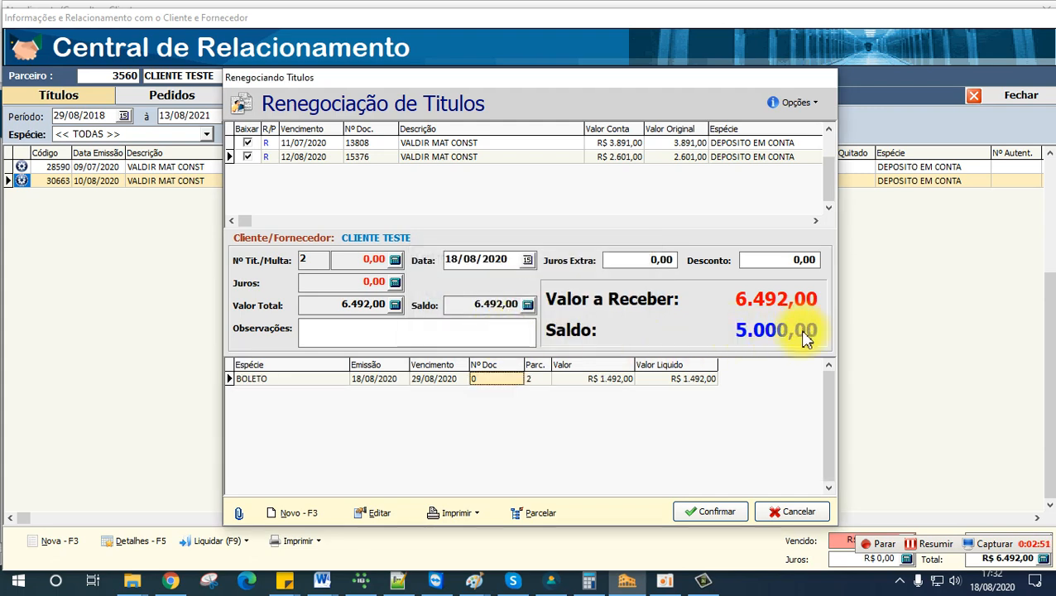
pyautogui.press('Delete')
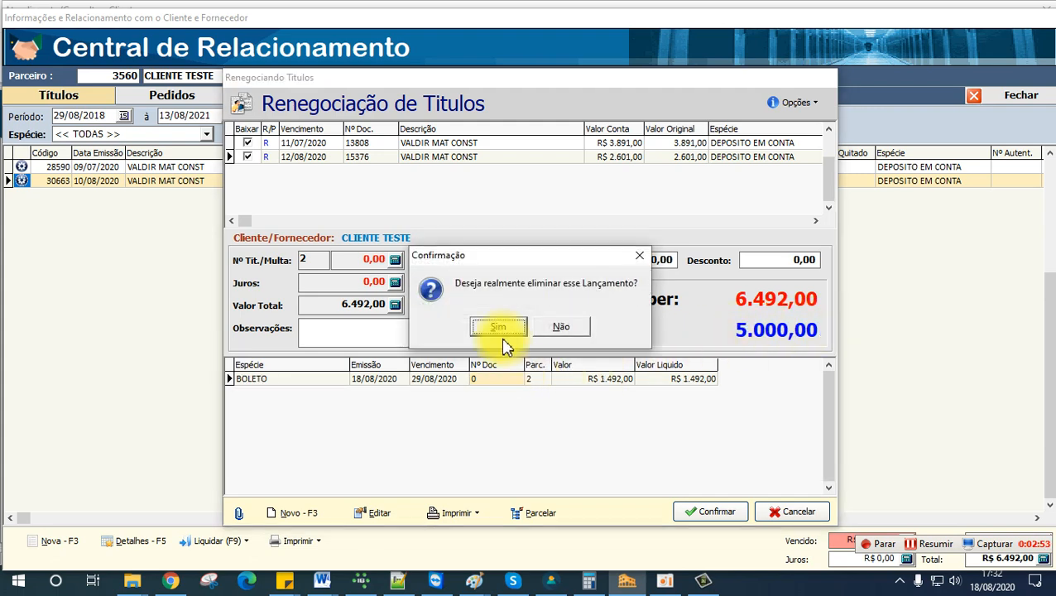
pyautogui.click(499, 328)
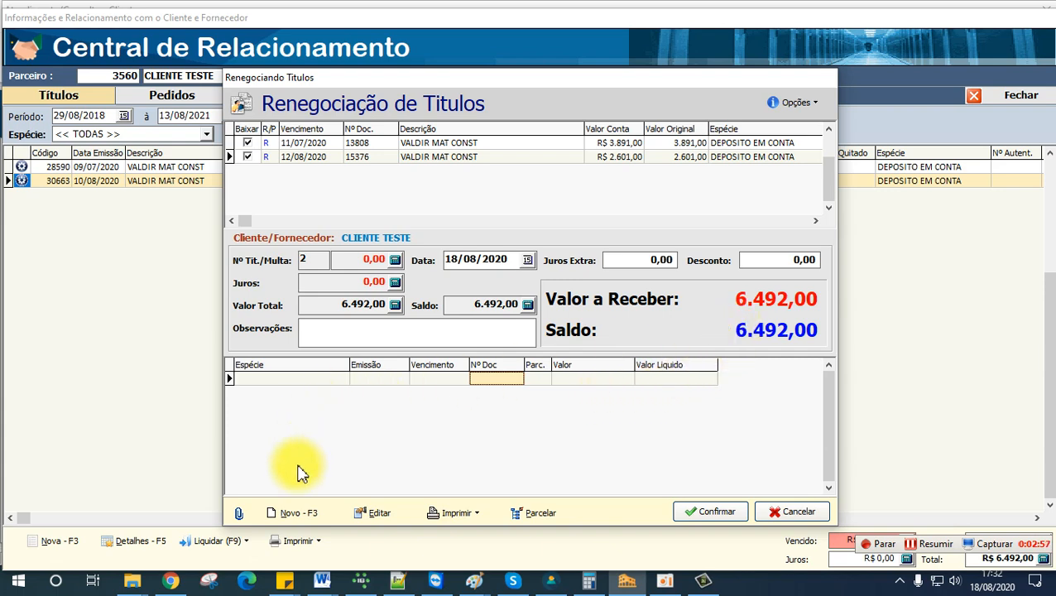
# Step: Create a new payment entry of type CHEQUE A PRAZO with due date 20/08/2020
pyautogui.click(289, 515)
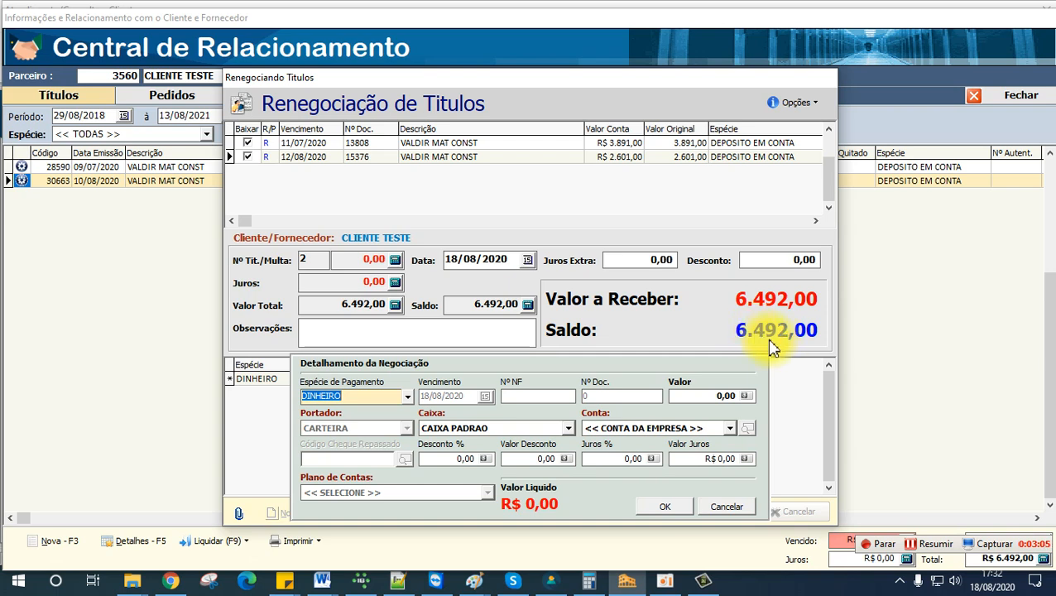
pyautogui.click(407, 397)
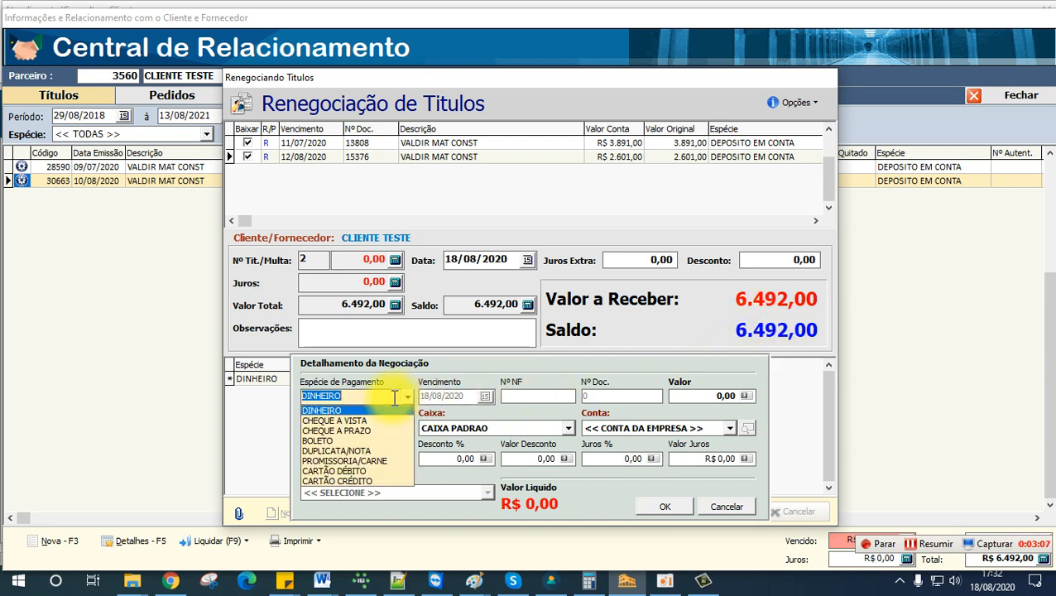
pyautogui.click(367, 431)
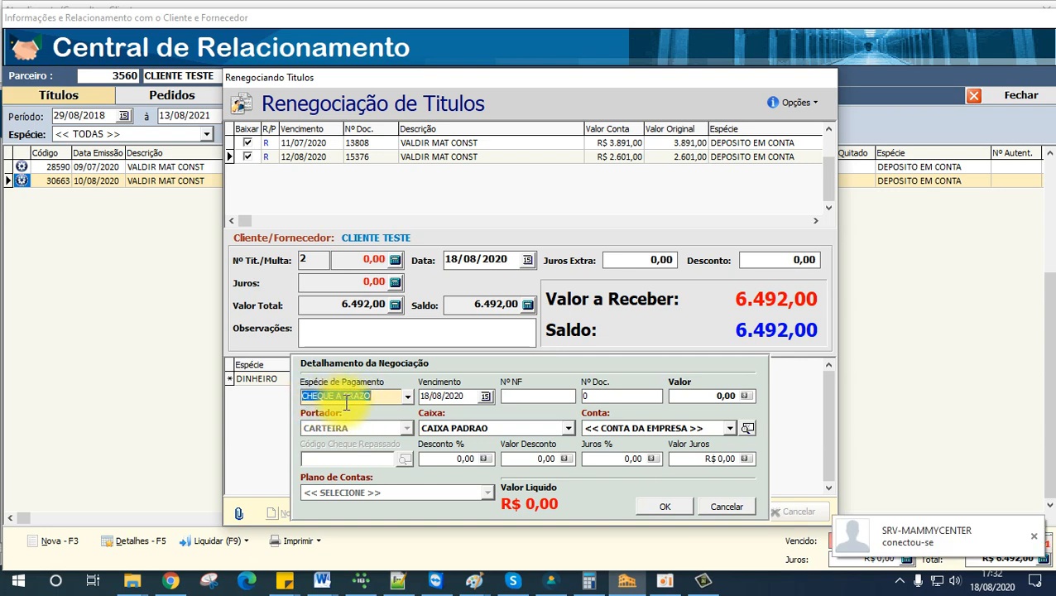
pyautogui.click(700, 397)
pyautogui.moveTo(721, 395); pyautogui.dragTo(648, 404)
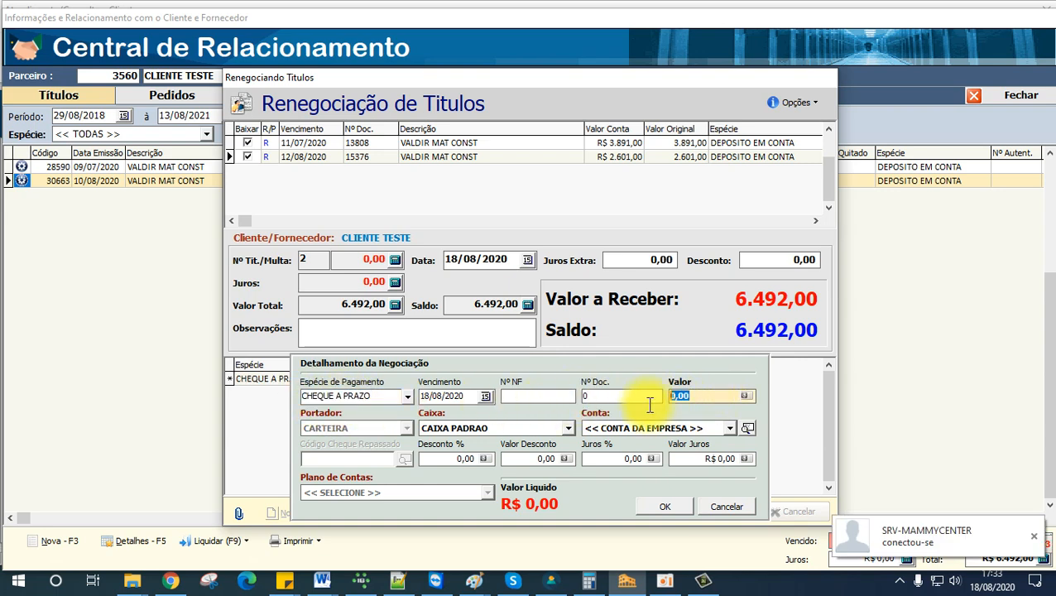
pyautogui.click(485, 396)
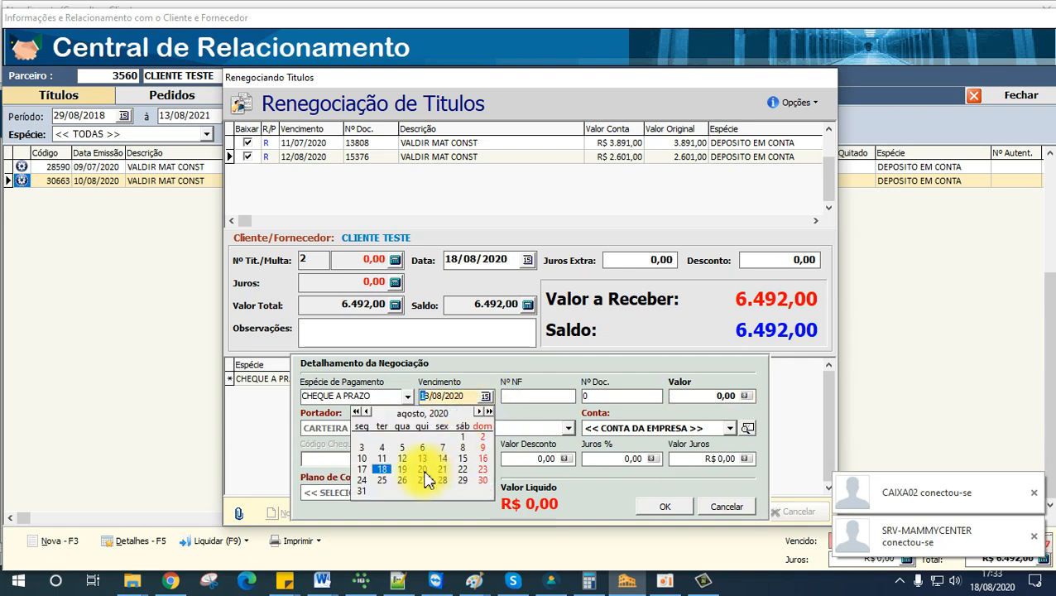
pyautogui.click(422, 470)
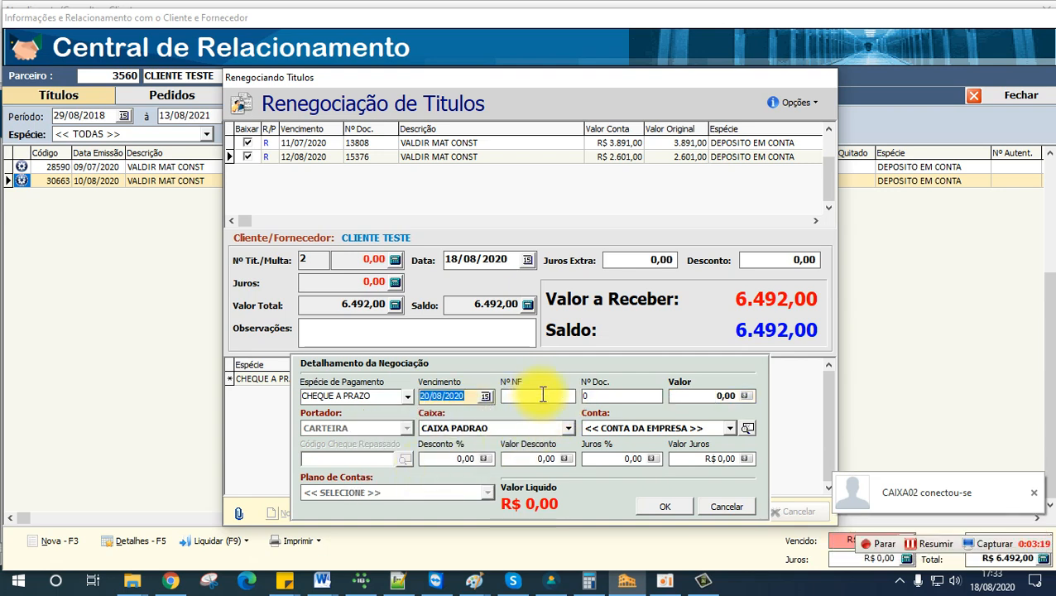
# Step: Set the post-dated cheque's document number to 222 and its value to 5.000,00
pyautogui.click(594, 396)
pyautogui.write('222')
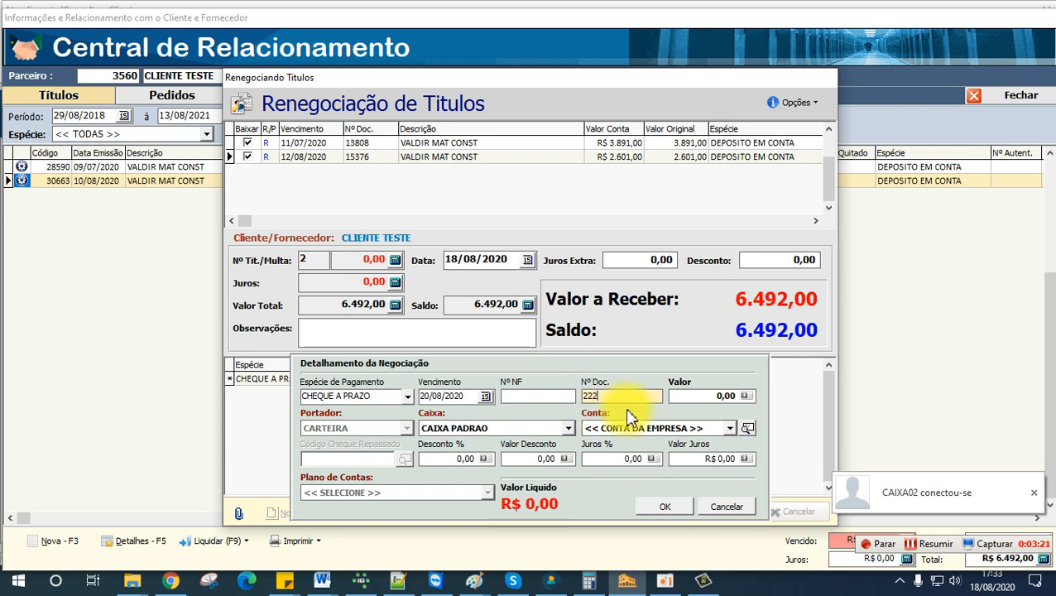
pyautogui.click(710, 395)
pyautogui.moveTo(713, 393); pyautogui.dragTo(663, 398)
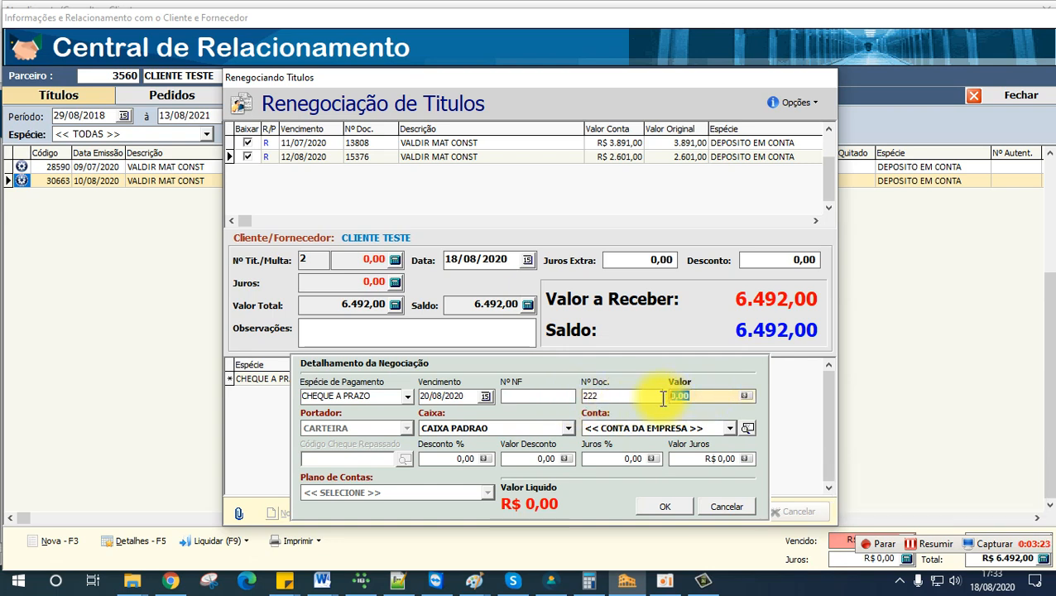
pyautogui.write('50')
pyautogui.press('Tab')
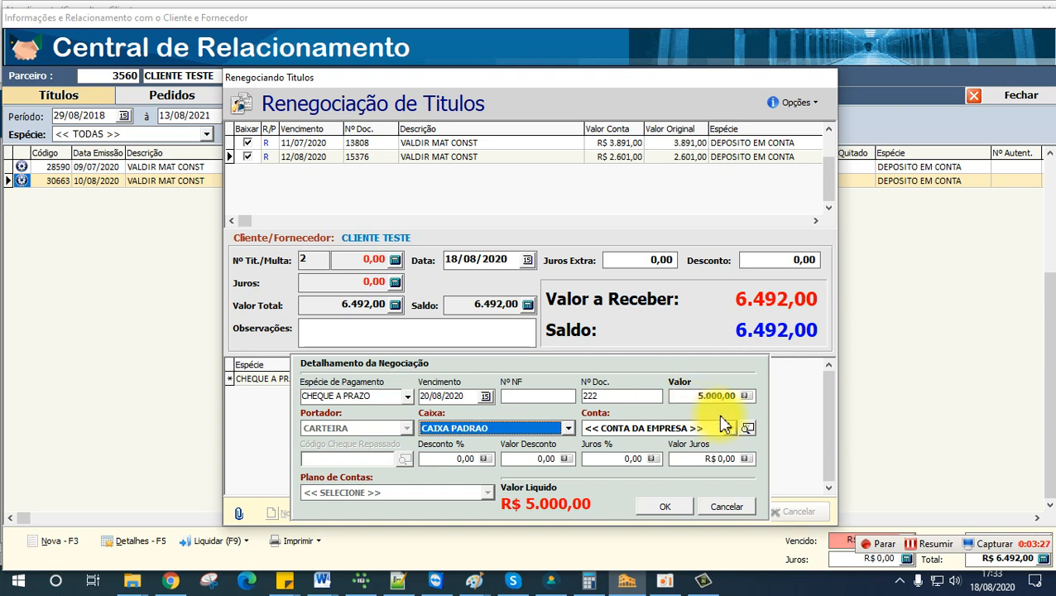
# Step: Look up the cheque holder's bank account by CPF number, assign it to the 20/08/2020 cheque and save the entry
pyautogui.click(747, 428)
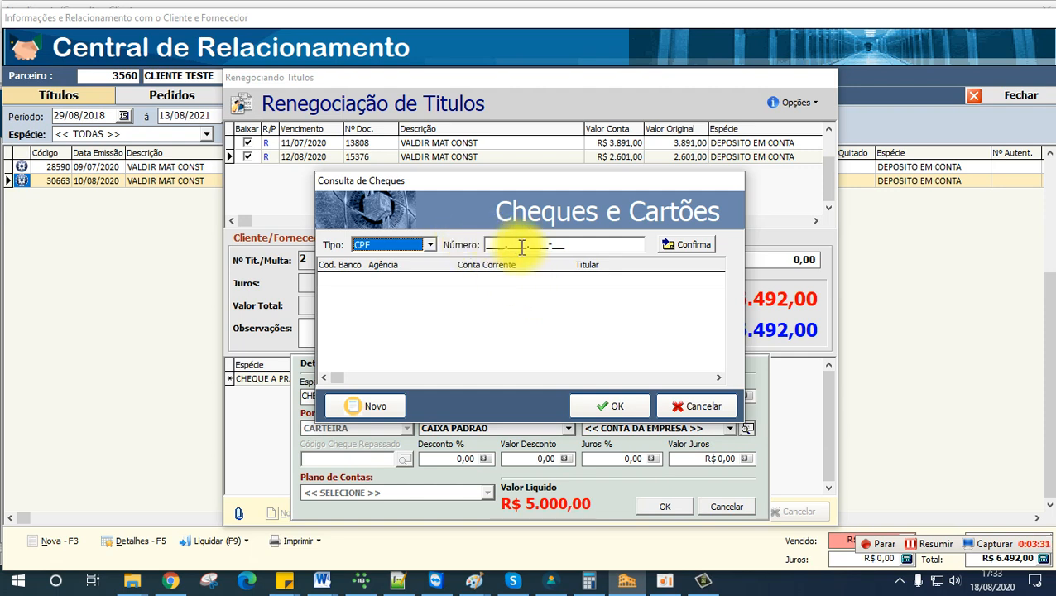
pyautogui.moveTo(495, 245); pyautogui.dragTo(605, 262)
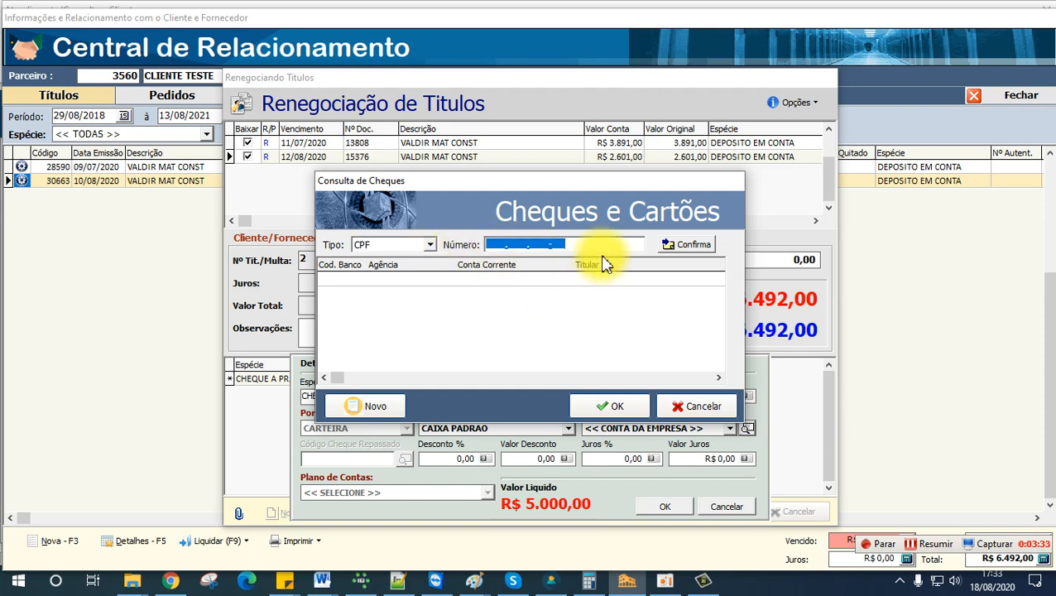
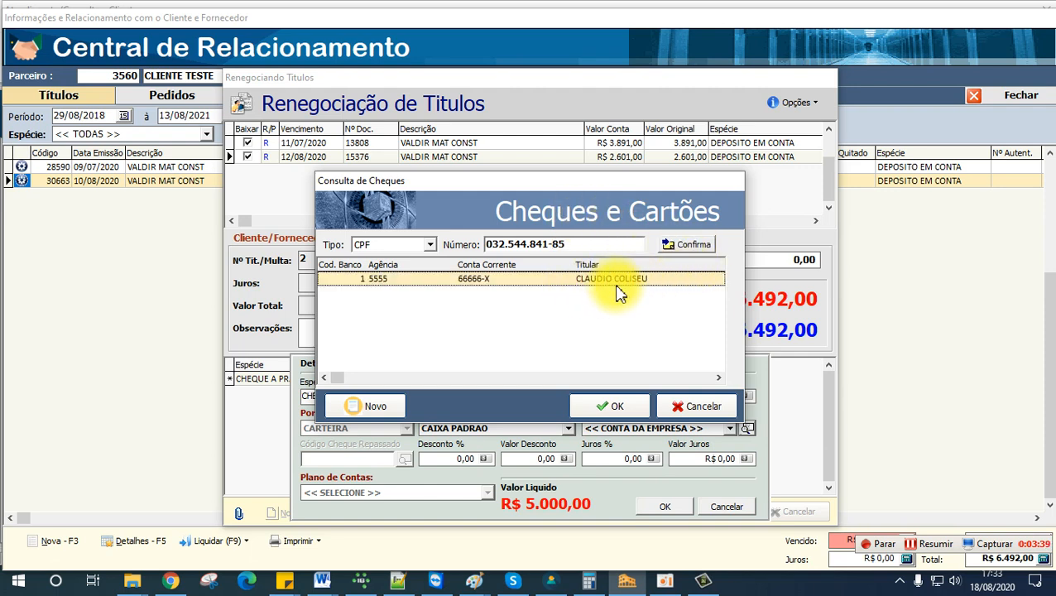
pyautogui.click(376, 405)
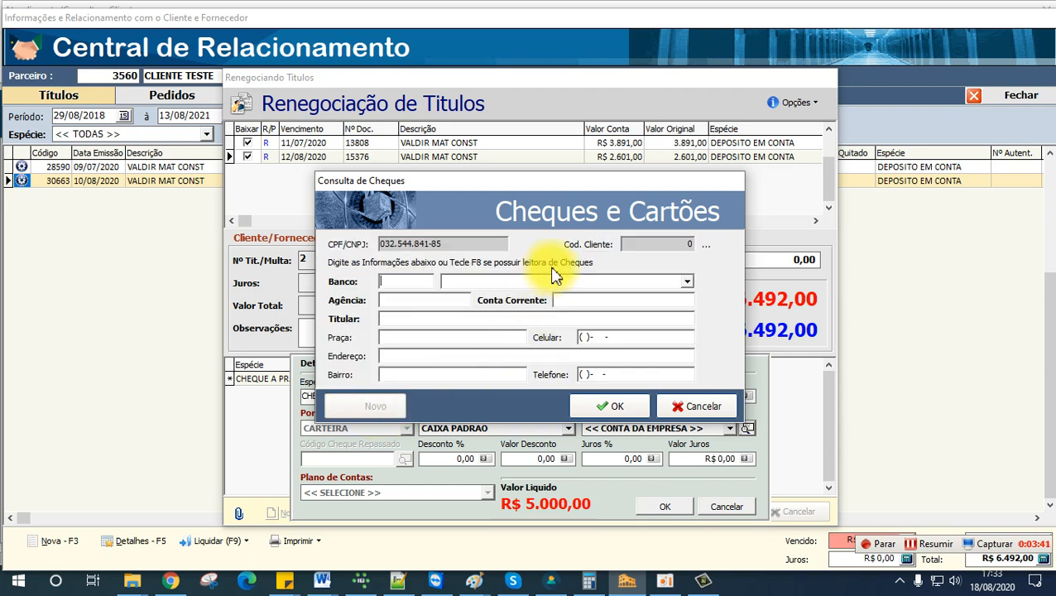
pyautogui.click(695, 407)
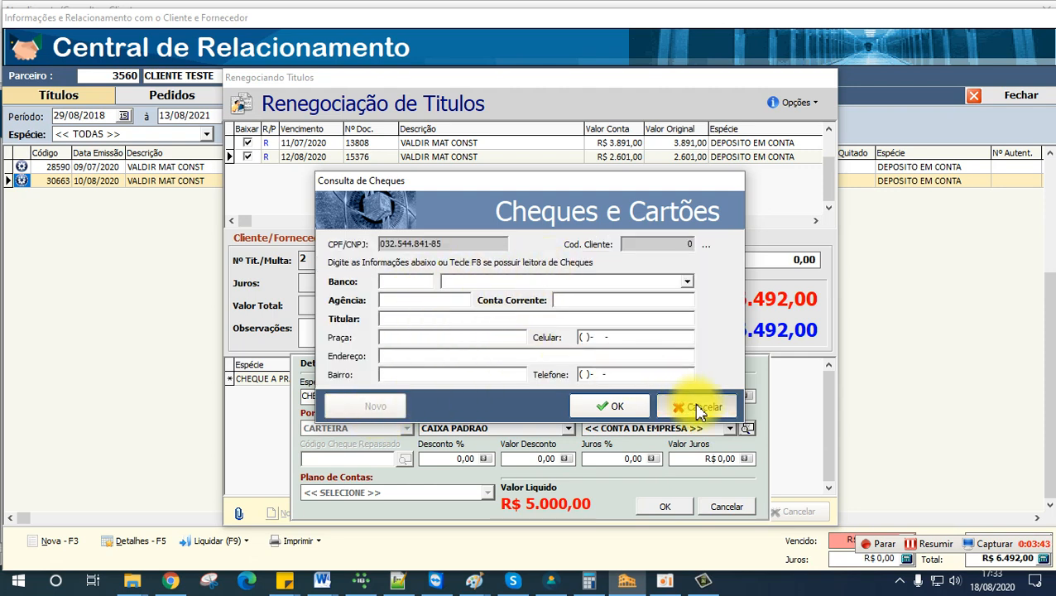
pyautogui.click(628, 406)
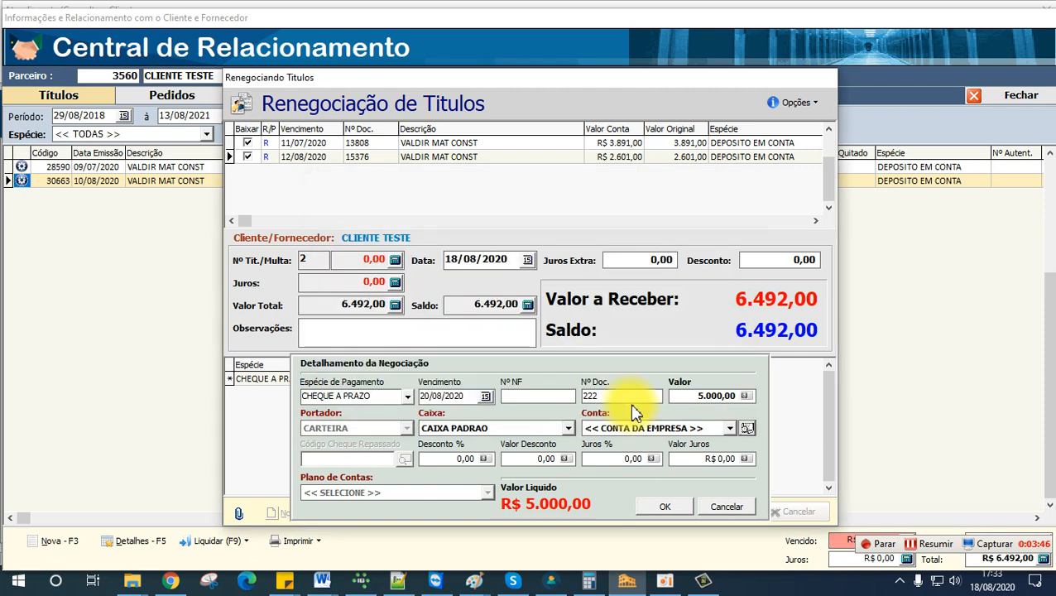
pyautogui.click(672, 503)
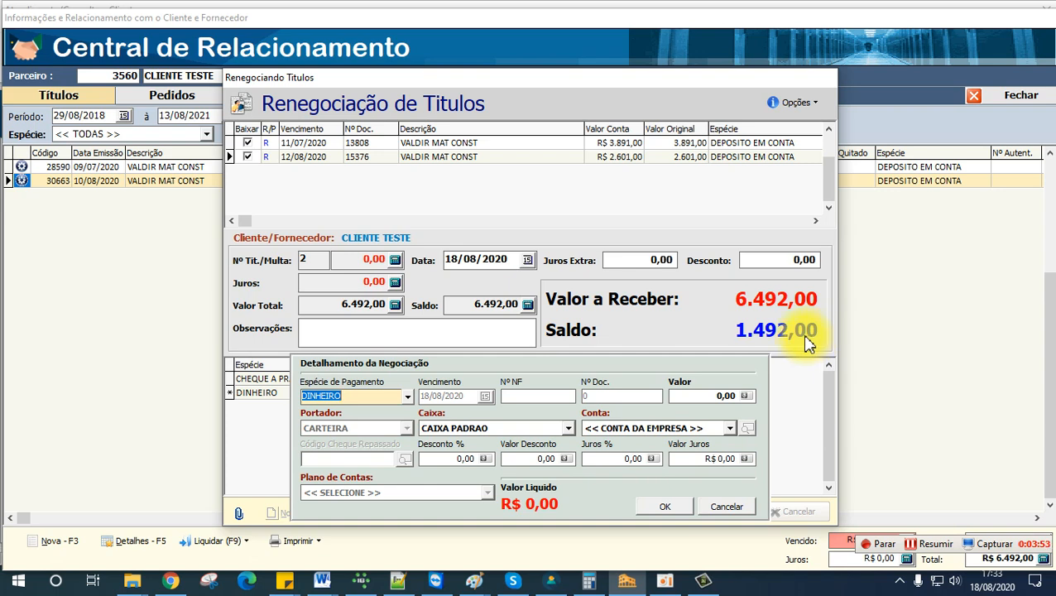
# Step: Make the next payment entry a CHEQUE A PRAZO due 10/09/2020
pyautogui.click(356, 395)
pyautogui.click(374, 431)
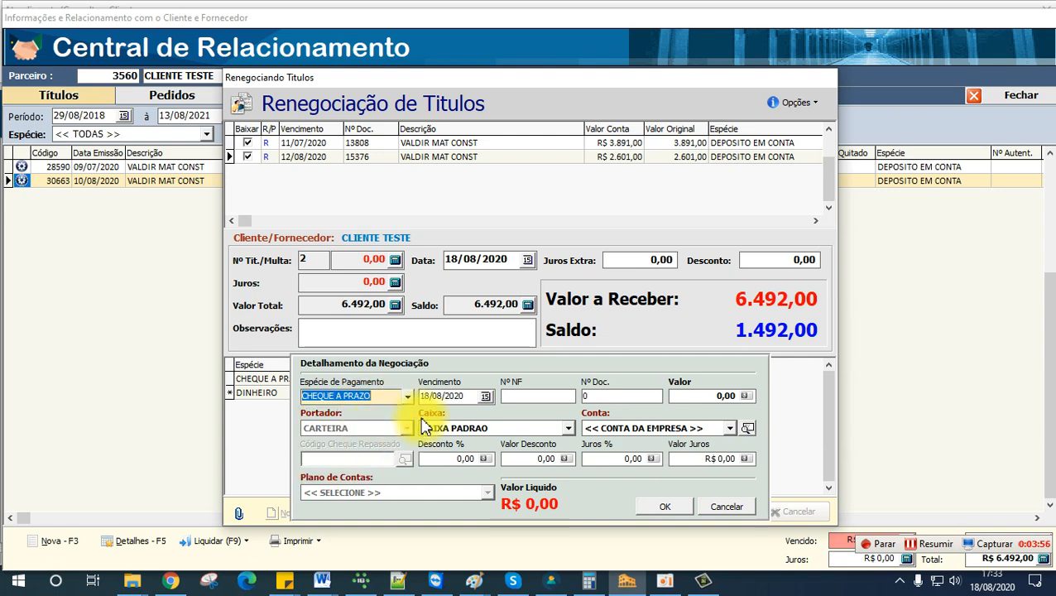
pyautogui.click(485, 396)
pyautogui.click(480, 412)
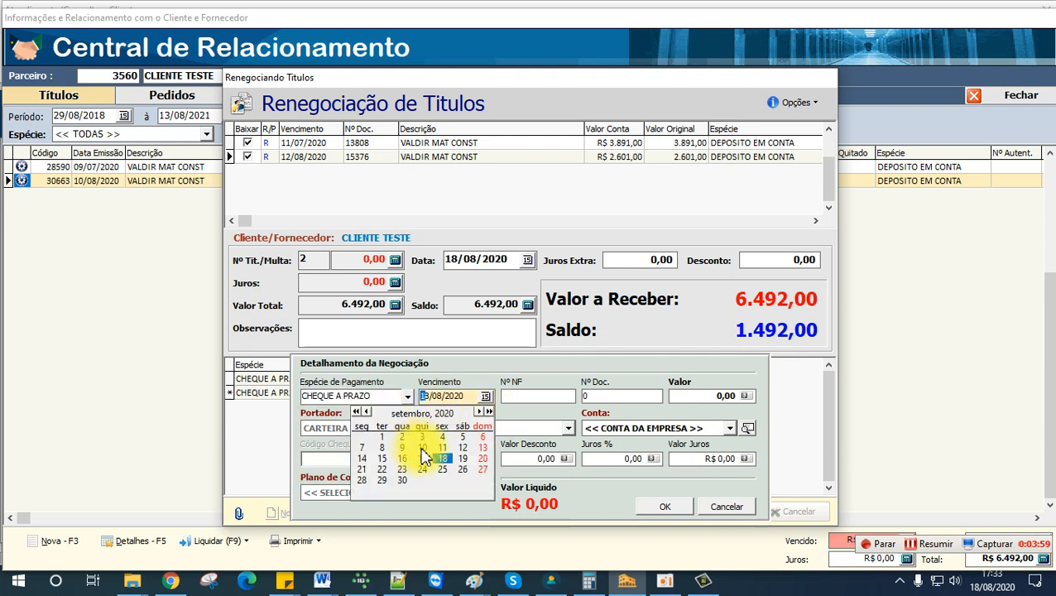
pyautogui.click(422, 448)
# Step: Give the second cheque document number 6666 and a value of 5.000,00
pyautogui.press('Tab')
pyautogui.press('Tab')
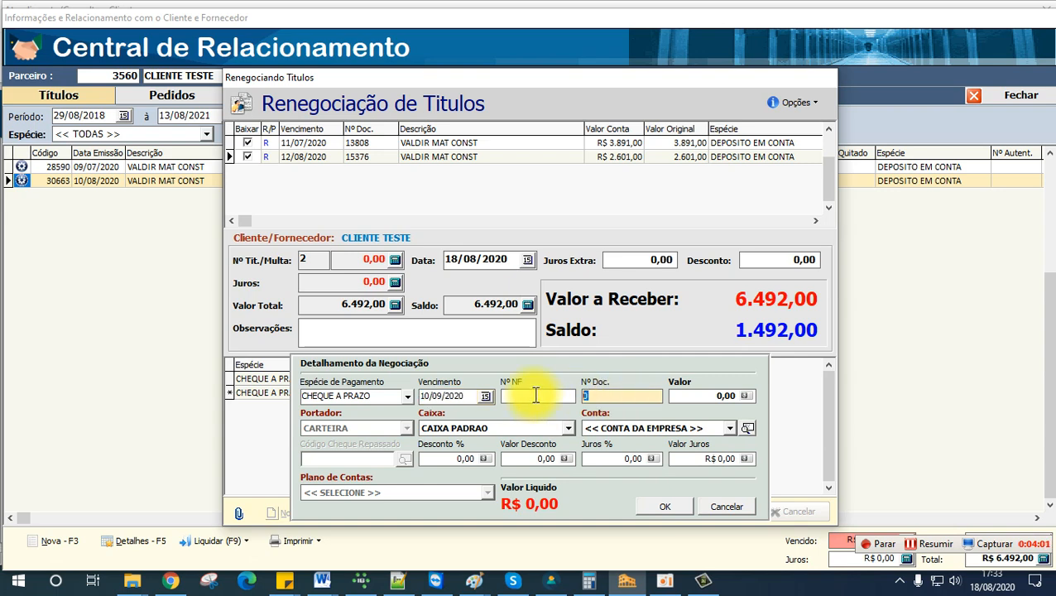
pyautogui.moveTo(707, 395); pyautogui.dragTo(615, 397)
pyautogui.write('5.00')
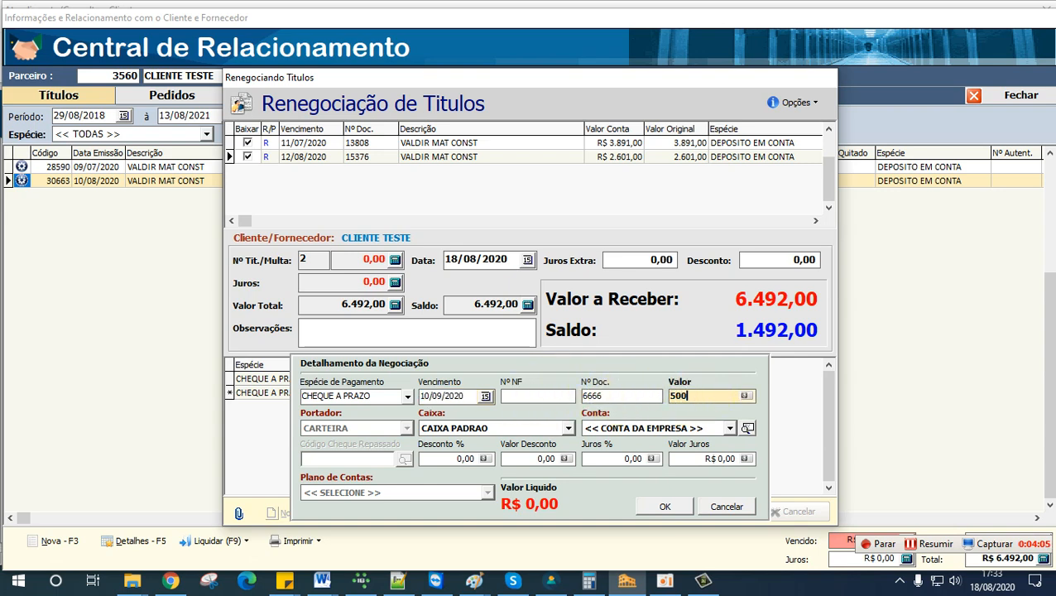
pyautogui.write('0')
pyautogui.press('Tab')
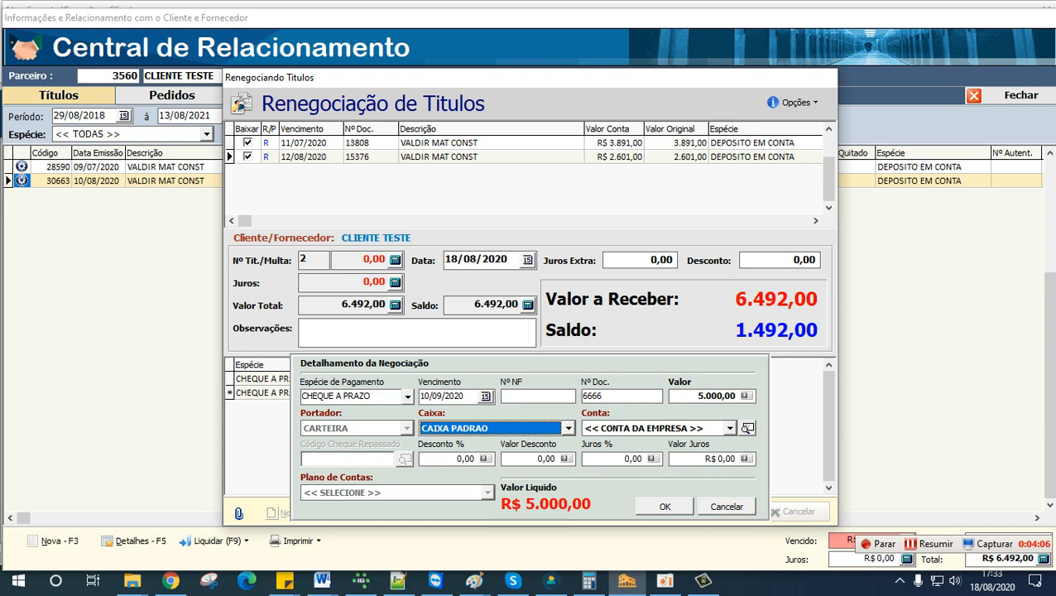
# Step: Find the holder's bank account by CPF number for the 10/09/2020 cheque, assign it and save the entry
pyautogui.click(747, 428)
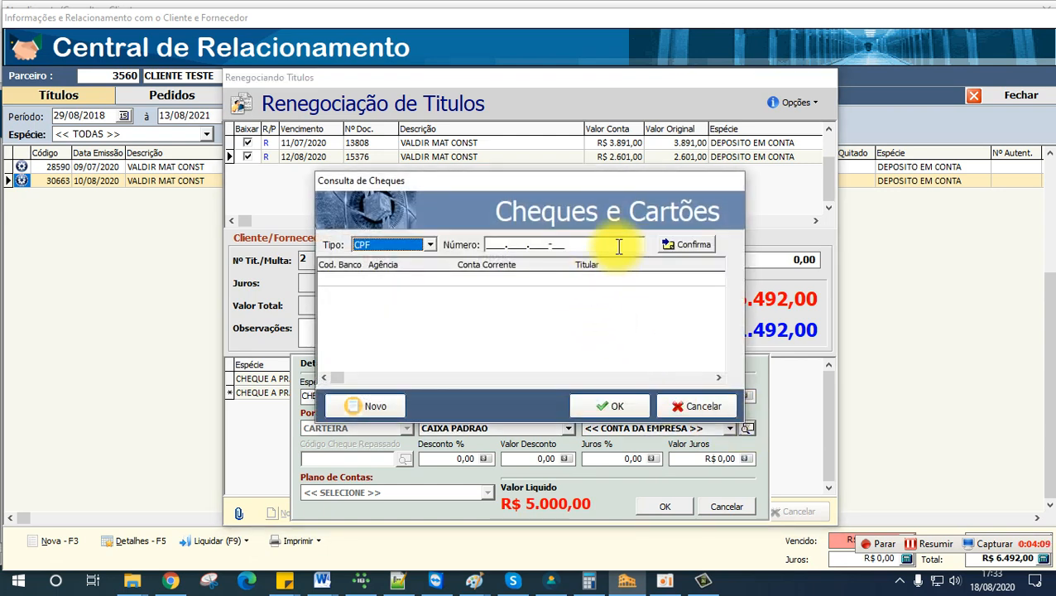
pyautogui.moveTo(580, 246); pyautogui.dragTo(382, 228)
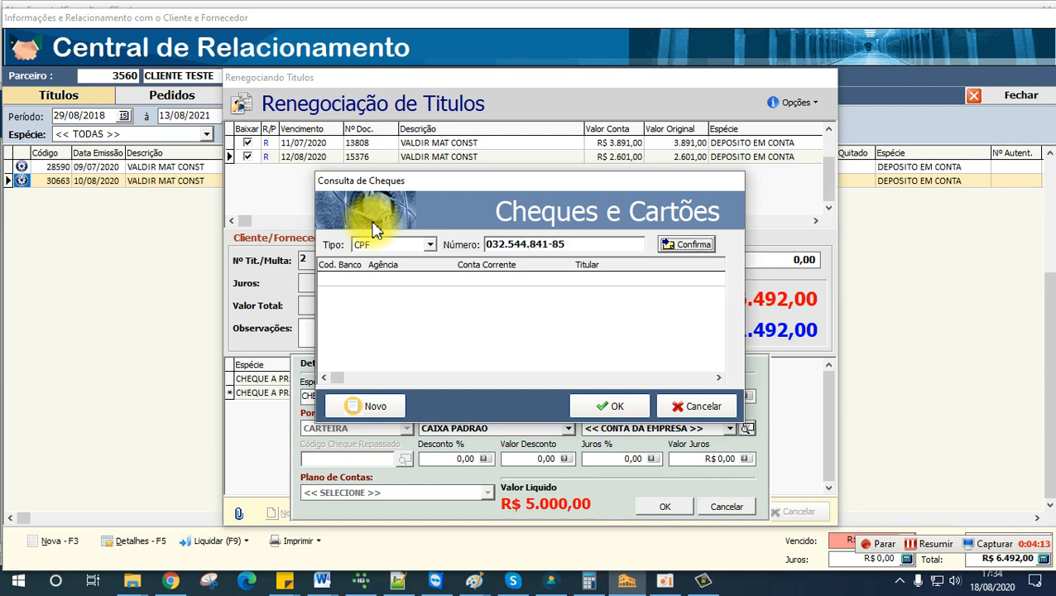
pyautogui.press('Return')
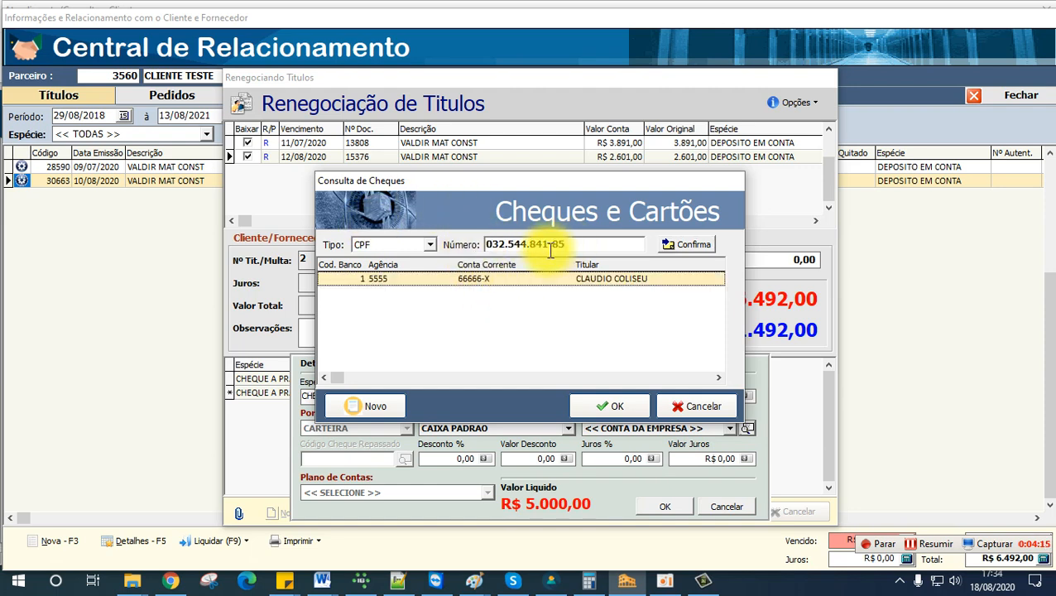
pyautogui.click(612, 406)
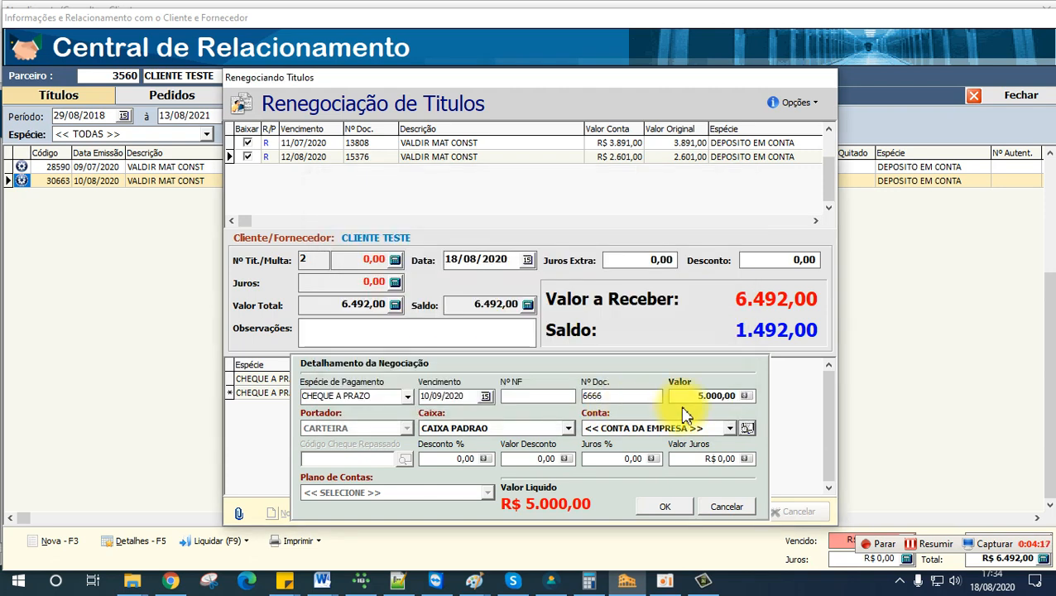
pyautogui.click(685, 507)
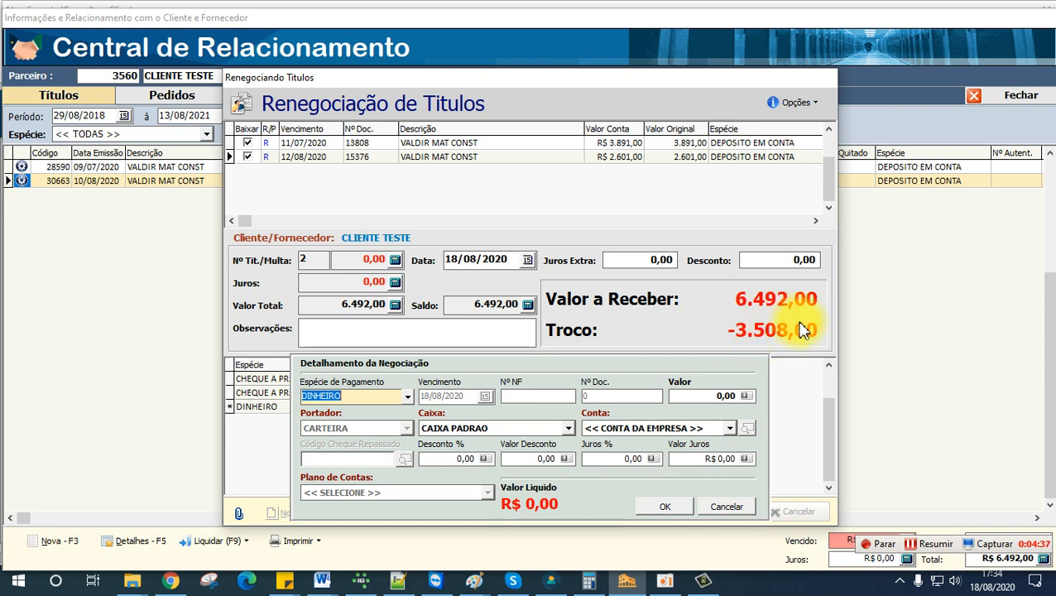
pyautogui.click(407, 401)
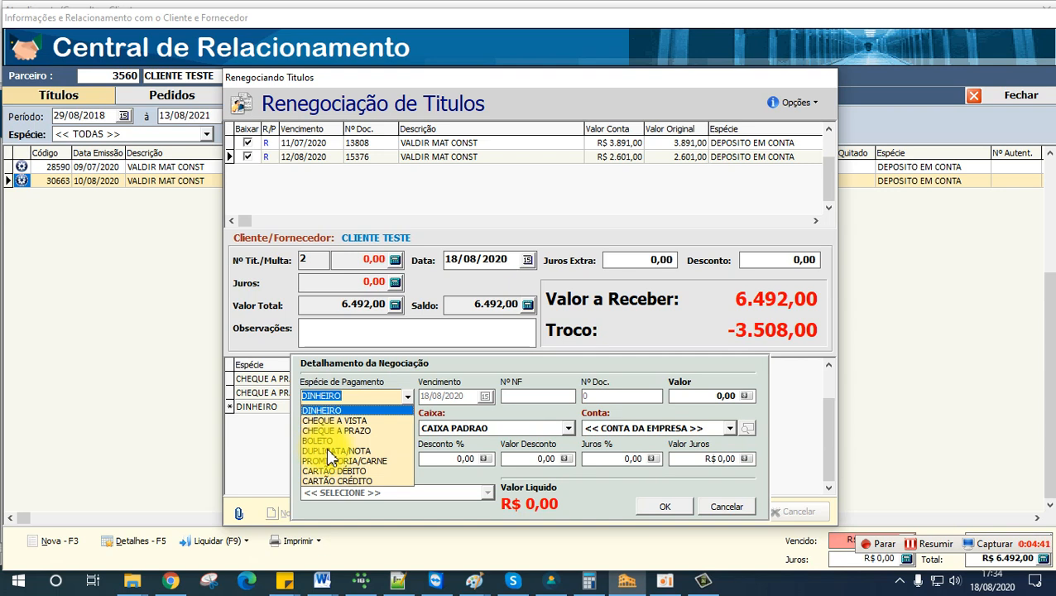
pyautogui.click(328, 451)
pyautogui.click(409, 398)
pyautogui.click(409, 398)
pyautogui.click(409, 397)
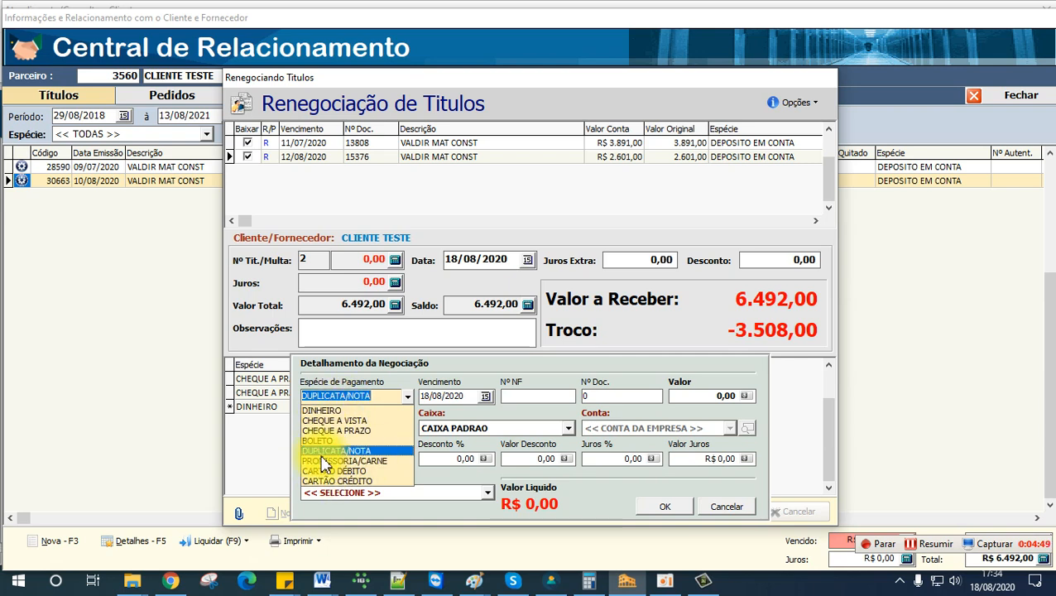
pyautogui.click(355, 453)
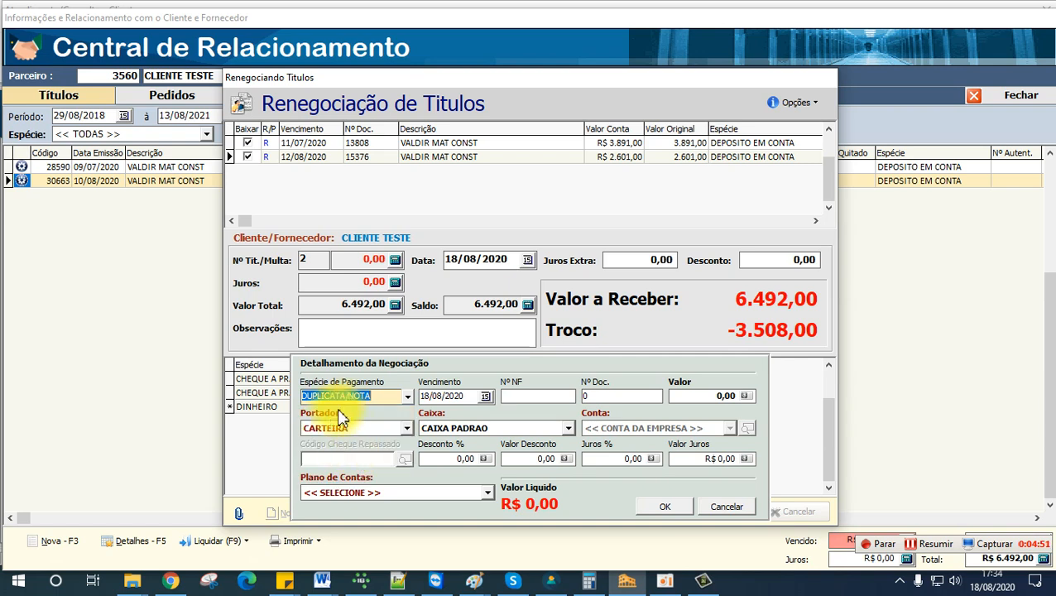
pyautogui.click(486, 396)
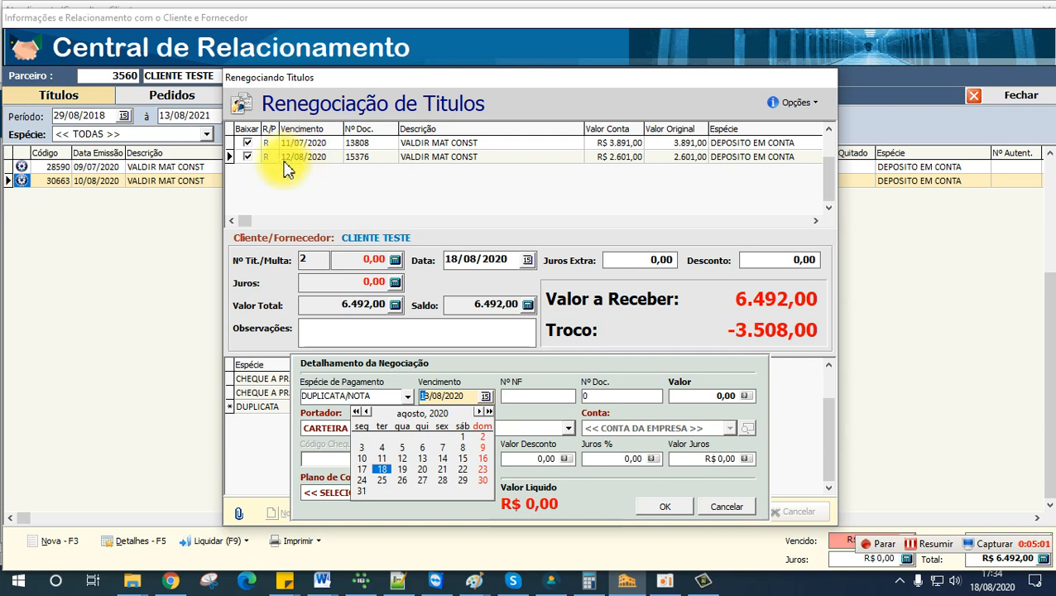
pyautogui.click(813, 230)
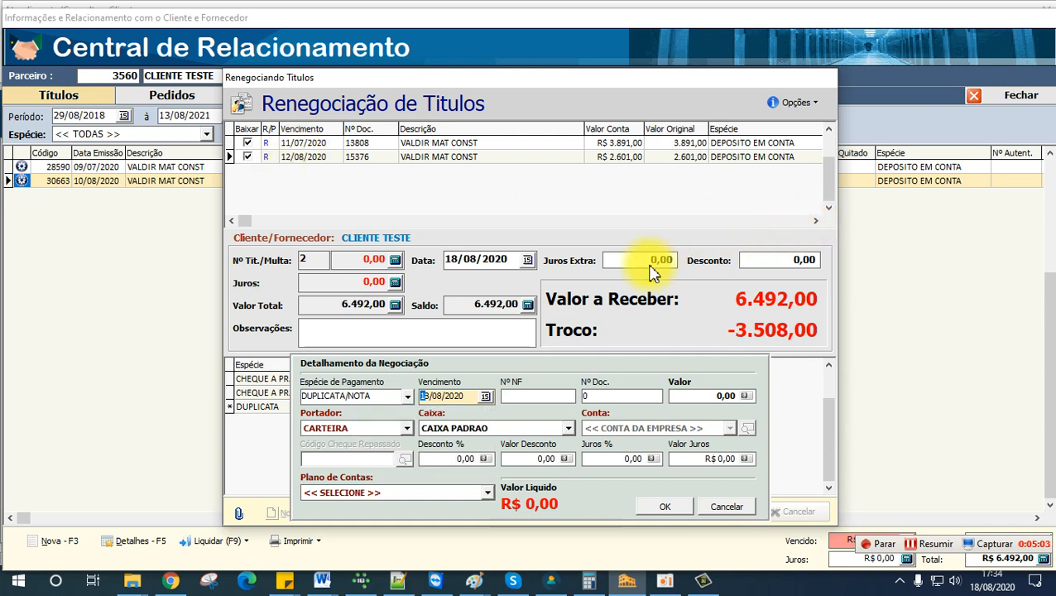
pyautogui.click(732, 508)
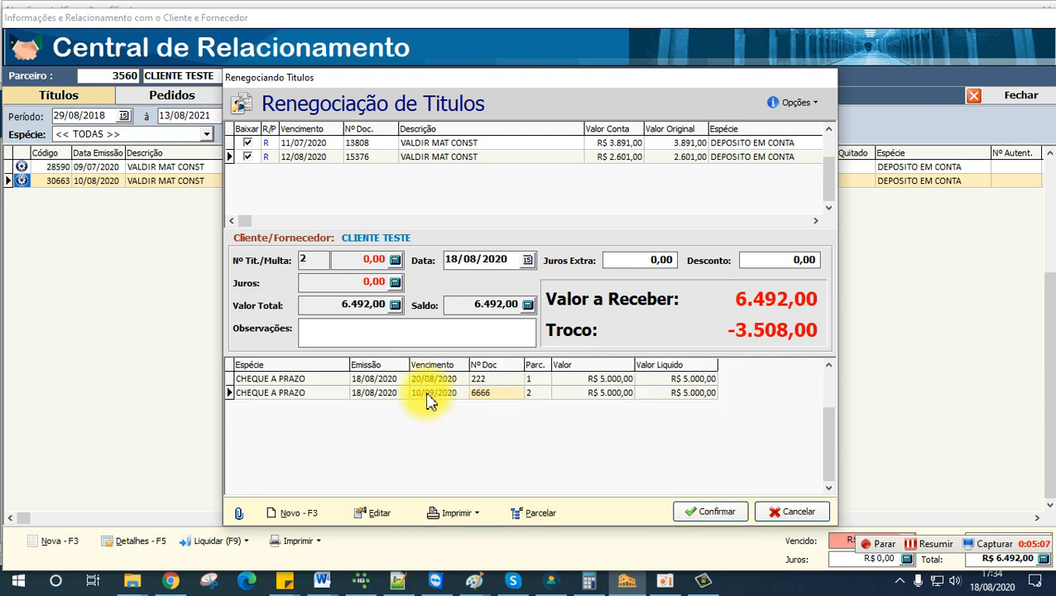
# Step: Add a third payment entry of type DUPLICATA/NOTA due 10/09/2020
pyautogui.click(311, 511)
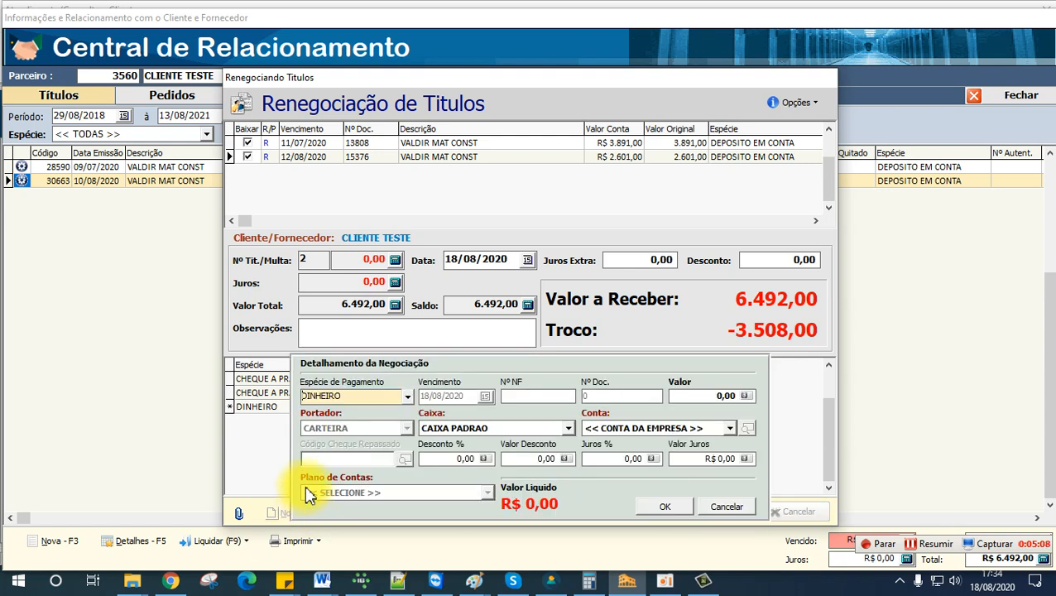
pyautogui.click(378, 395)
pyautogui.click(352, 454)
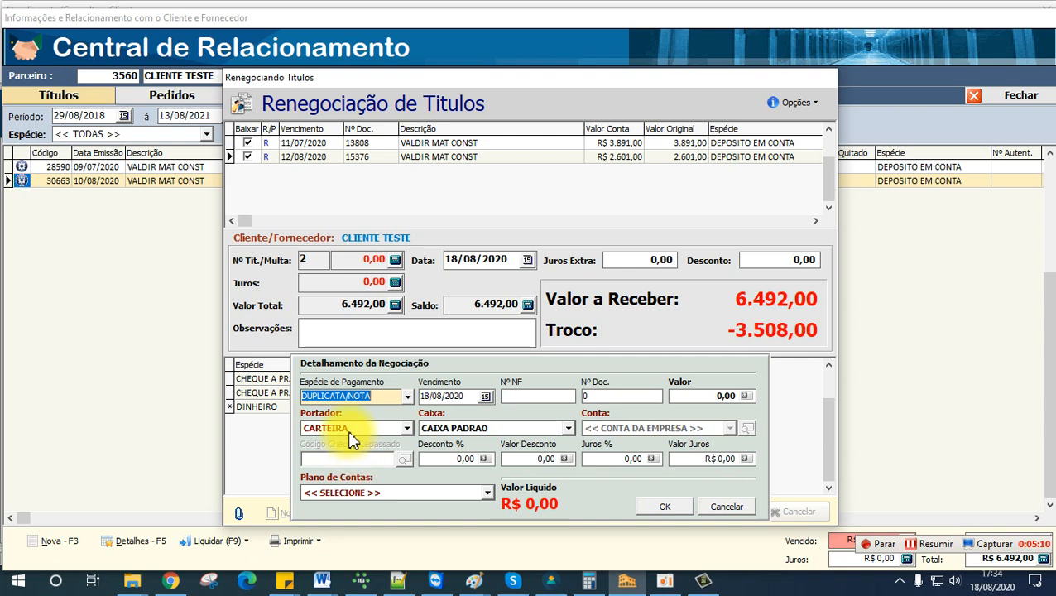
pyautogui.click(484, 396)
pyautogui.click(482, 412)
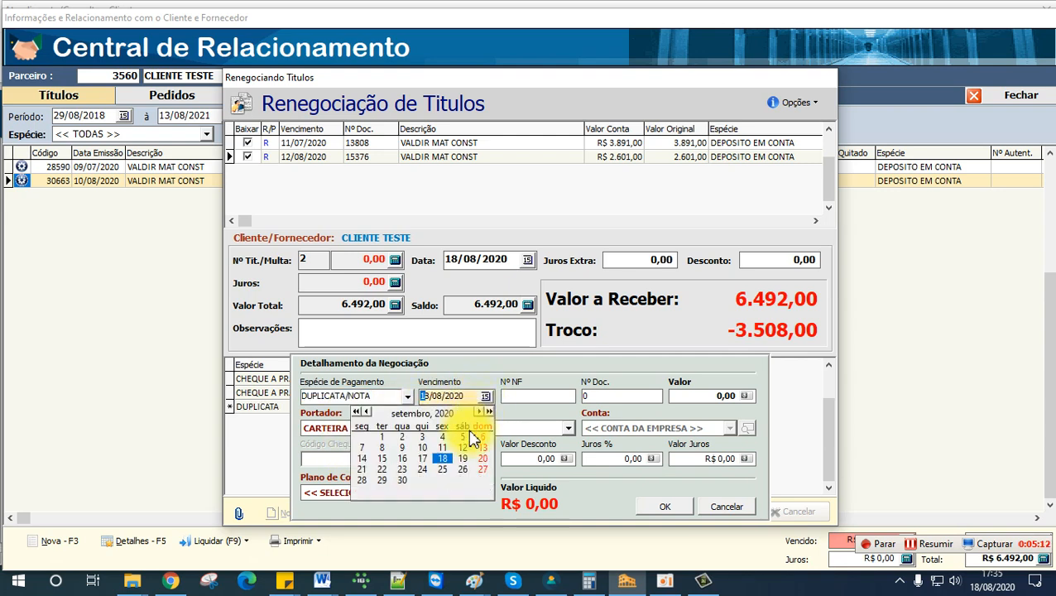
pyautogui.click(422, 447)
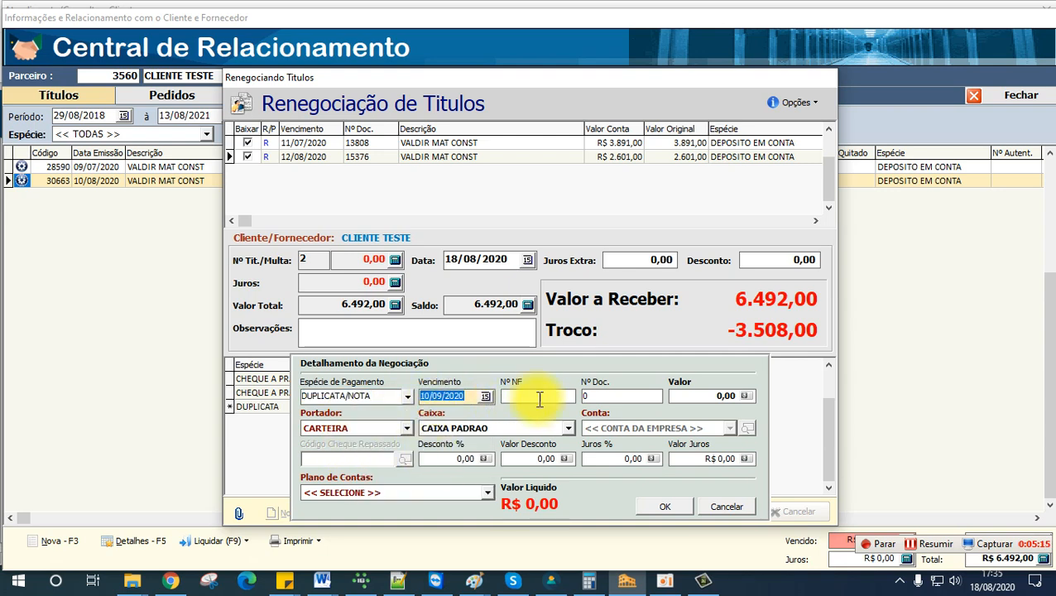
# Step: Give the duplicata entry a value of -3.508,00 and save it
pyautogui.click(718, 395)
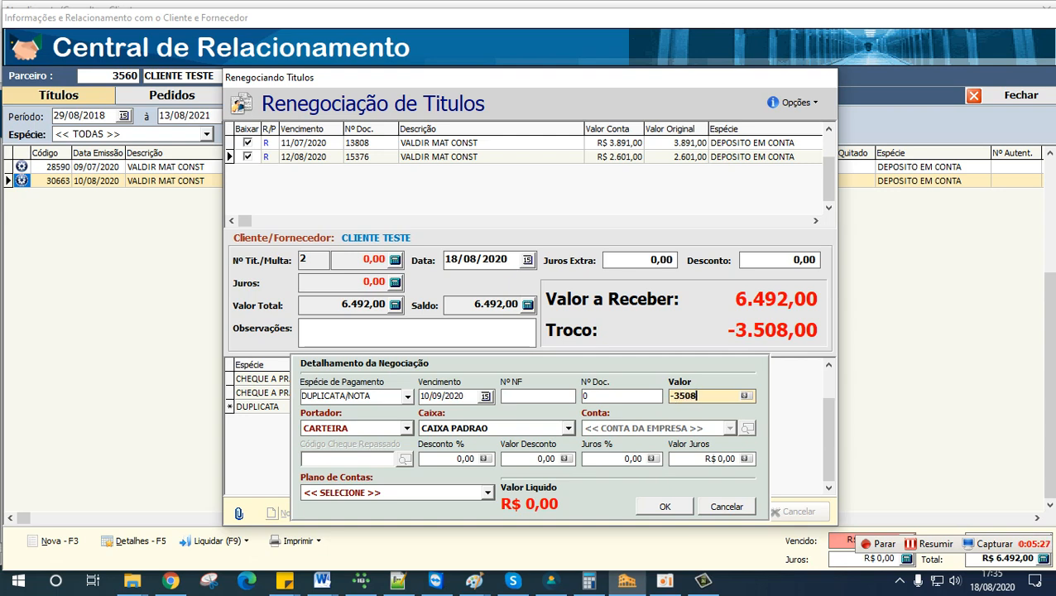
pyautogui.press('Tab')
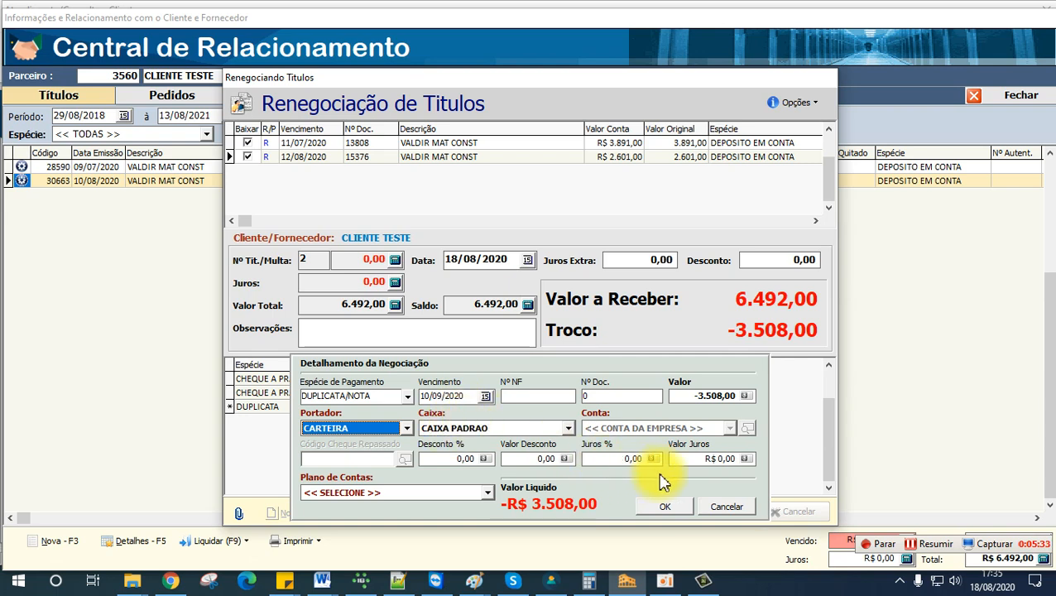
pyautogui.click(664, 507)
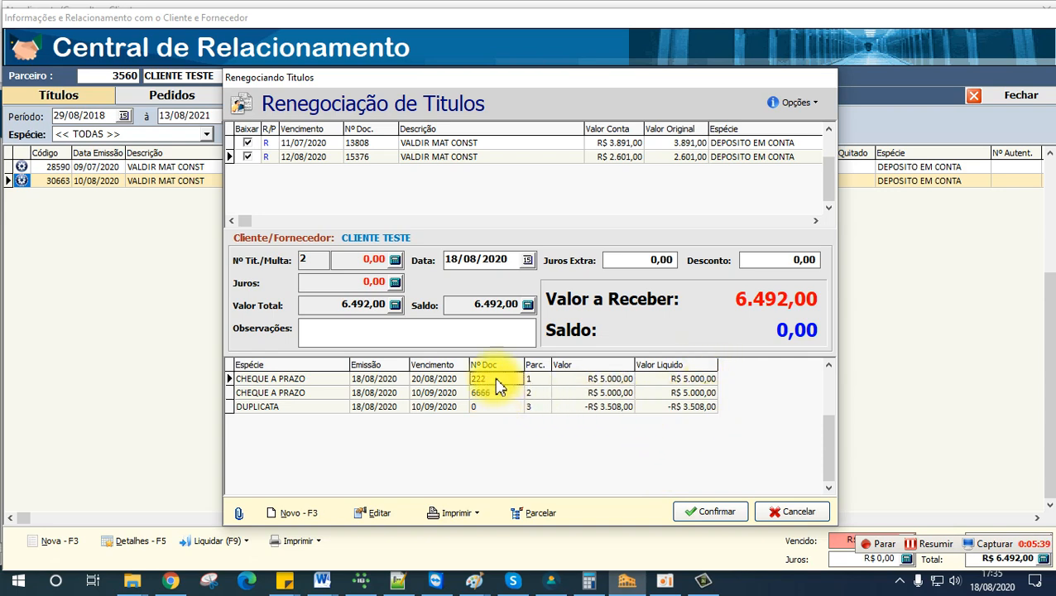
# Step: Review the two cheque entries and the duplicata, comparing their values in the payment list
pyautogui.click(612, 394)
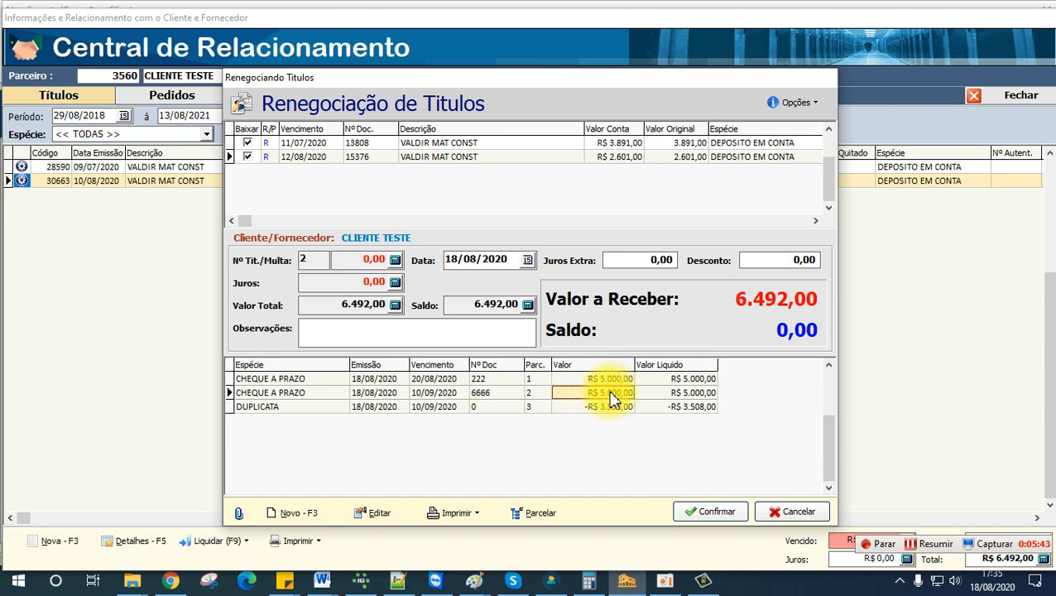
pyautogui.press('Up')
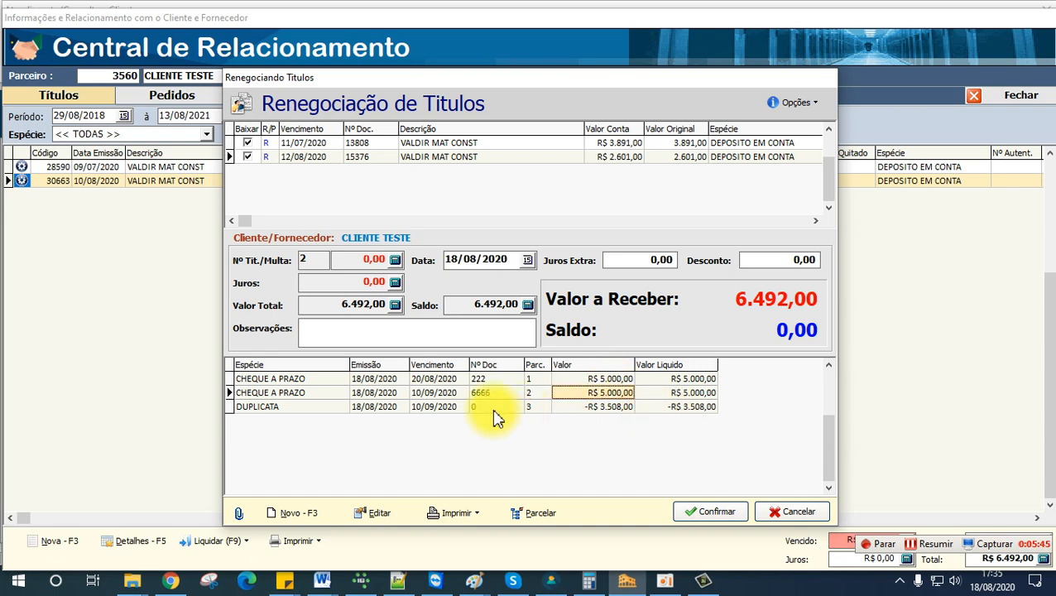
pyautogui.click(281, 406)
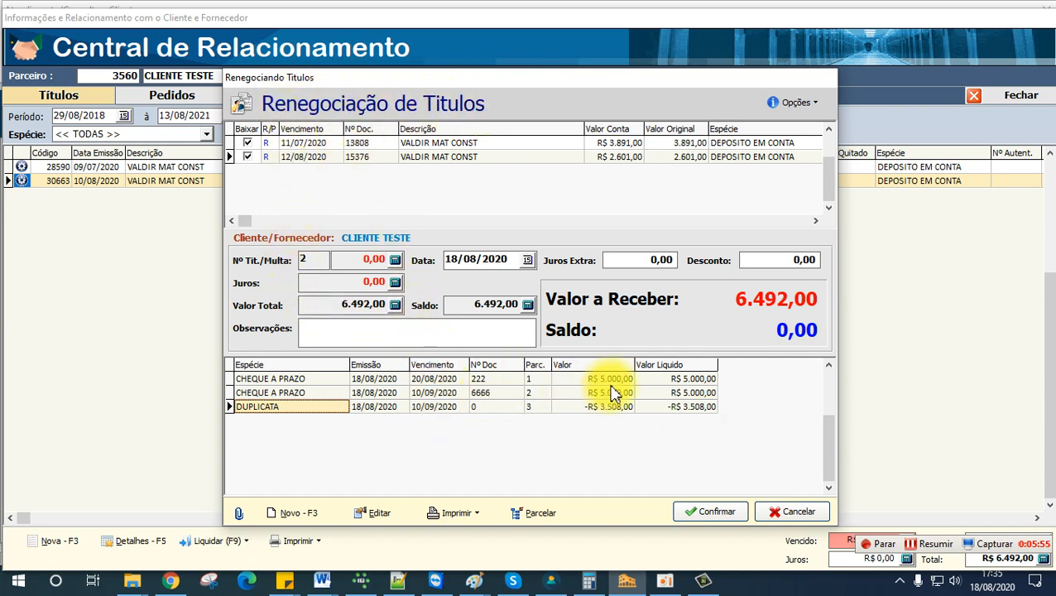
pyautogui.click(694, 382)
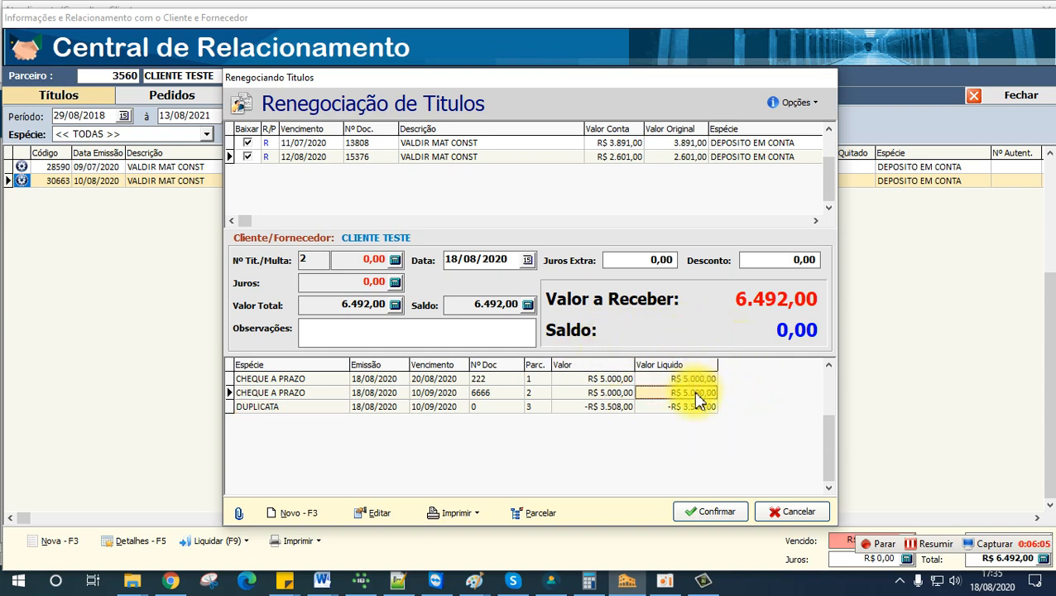
pyautogui.click(695, 393)
pyautogui.click(263, 406)
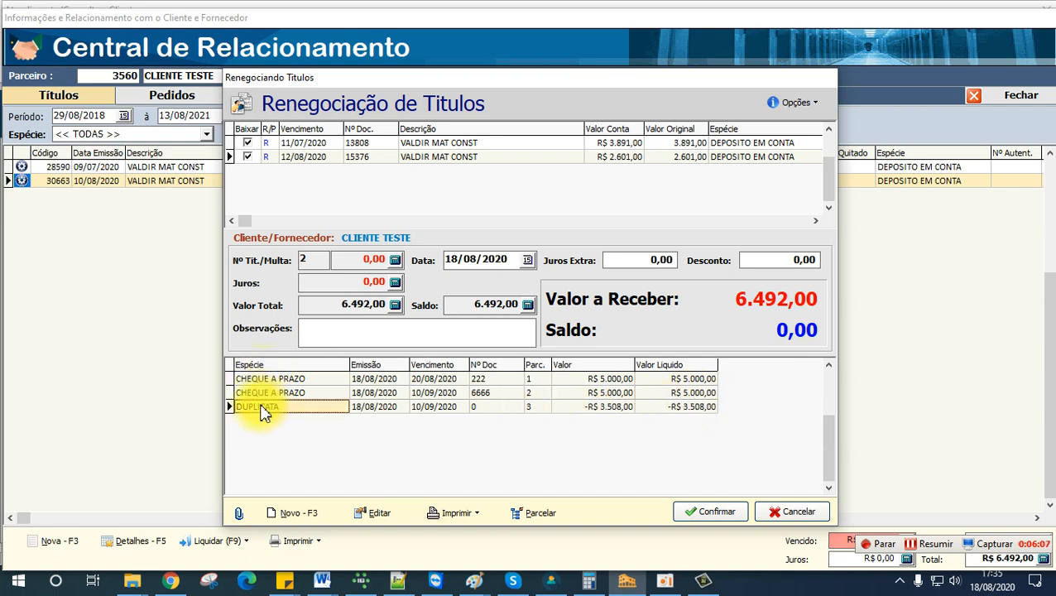
pyautogui.click(690, 407)
# Step: Confirm the negotiation of the two titles and close the receipt preview
pyautogui.click(710, 512)
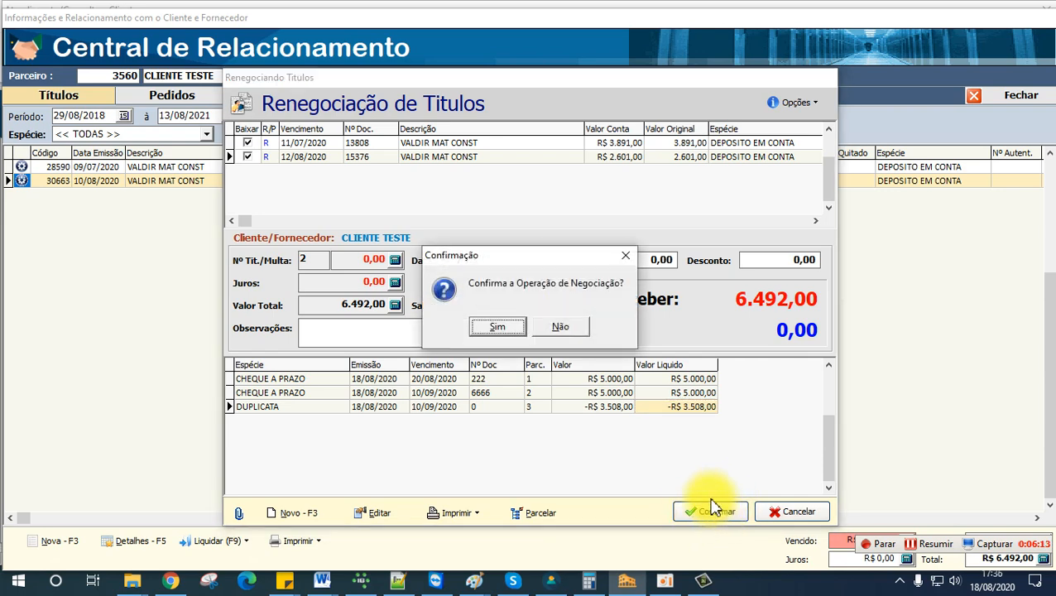
pyautogui.click(500, 328)
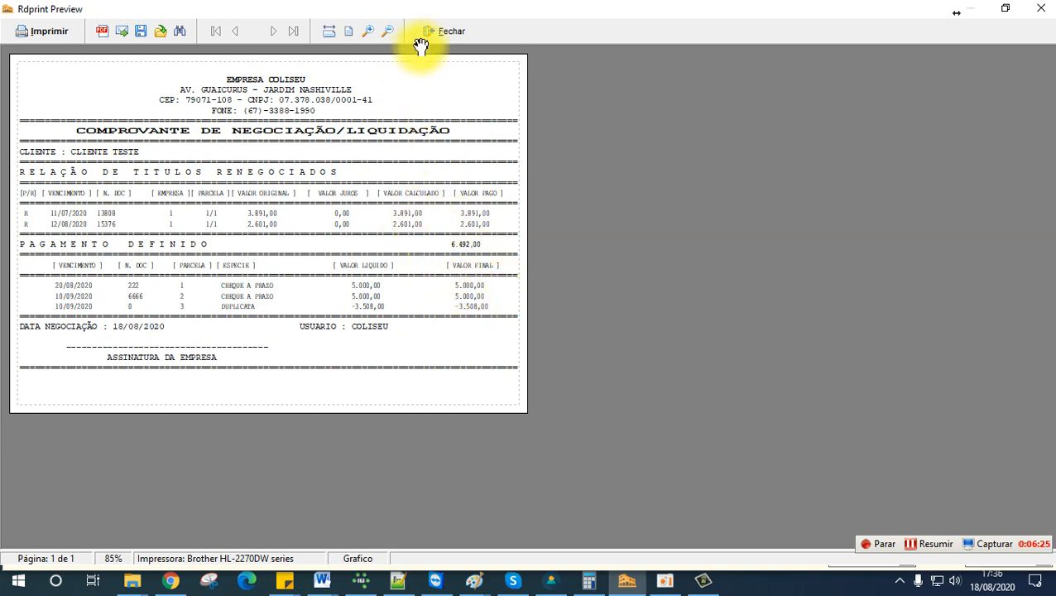
pyautogui.click(449, 32)
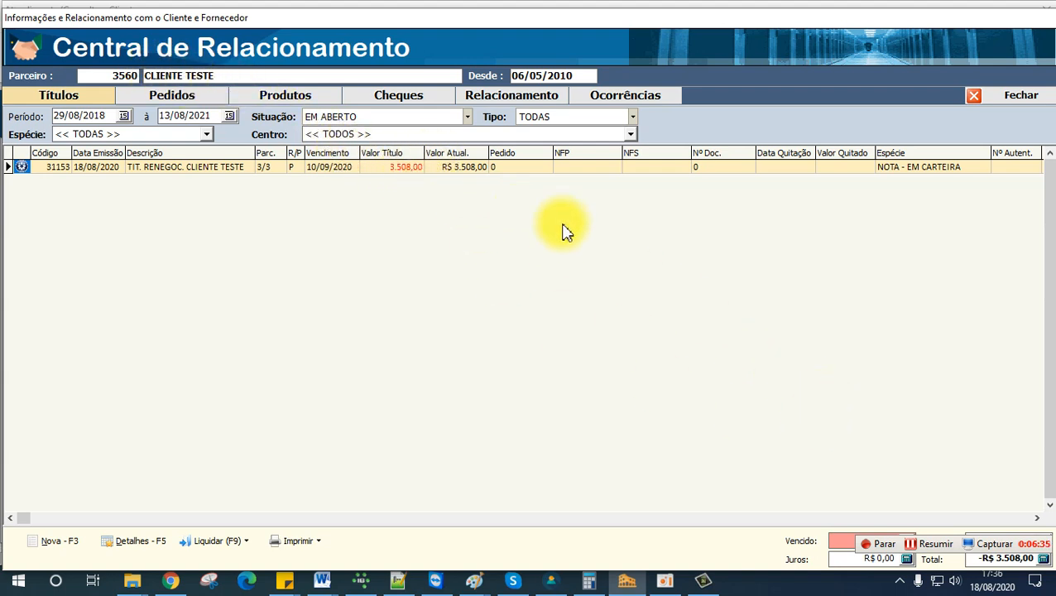
# Step: Leave the customer screens and check the renegotiated cheque entries in the CAIXA PADRAO cash movements
pyautogui.click(1026, 95)
pyautogui.click(1026, 534)
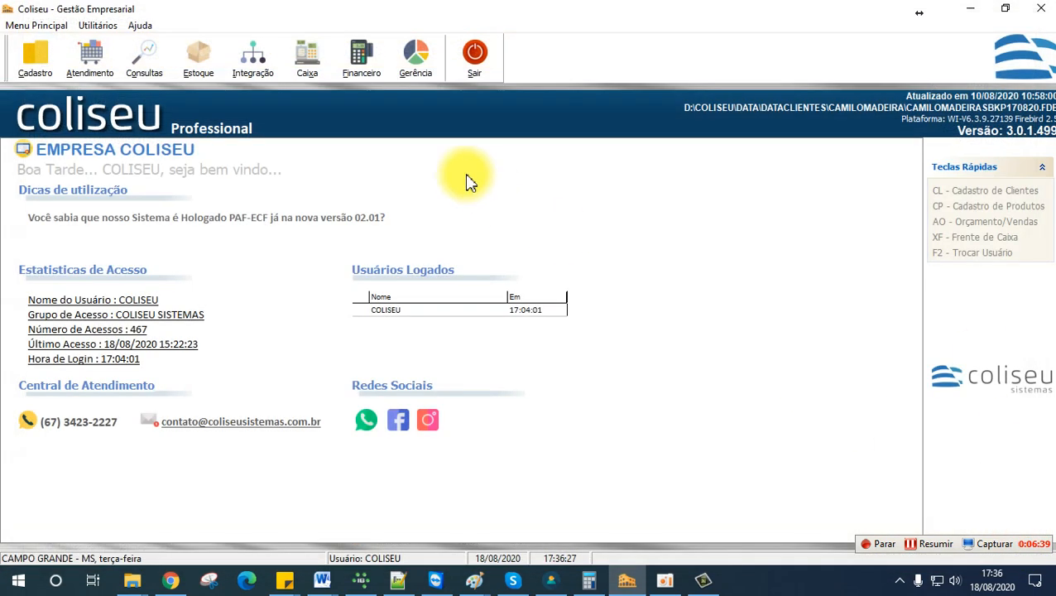
pyautogui.click(368, 66)
pyautogui.click(372, 96)
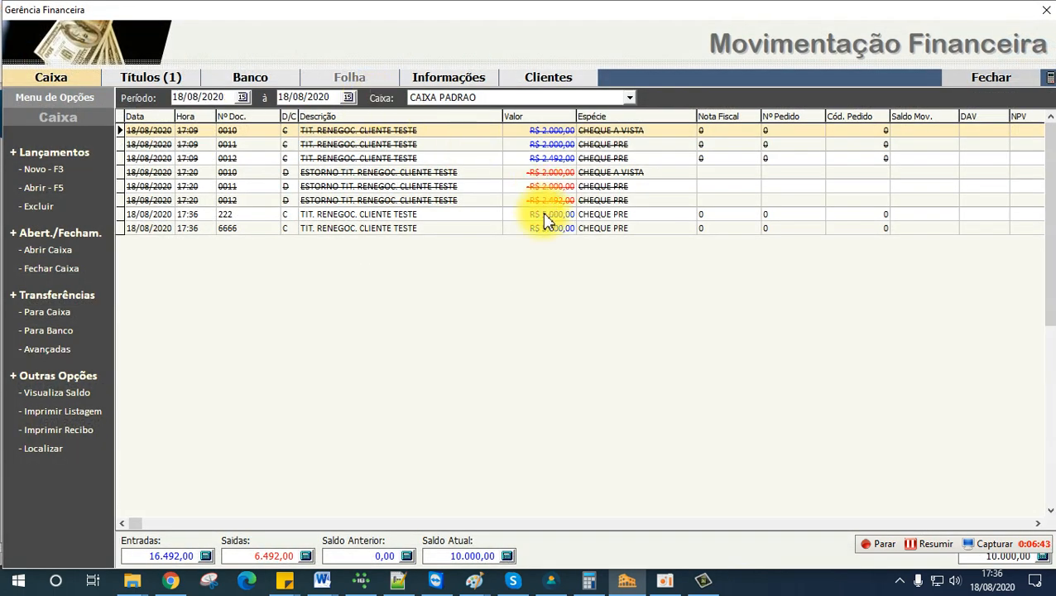
pyautogui.click(542, 217)
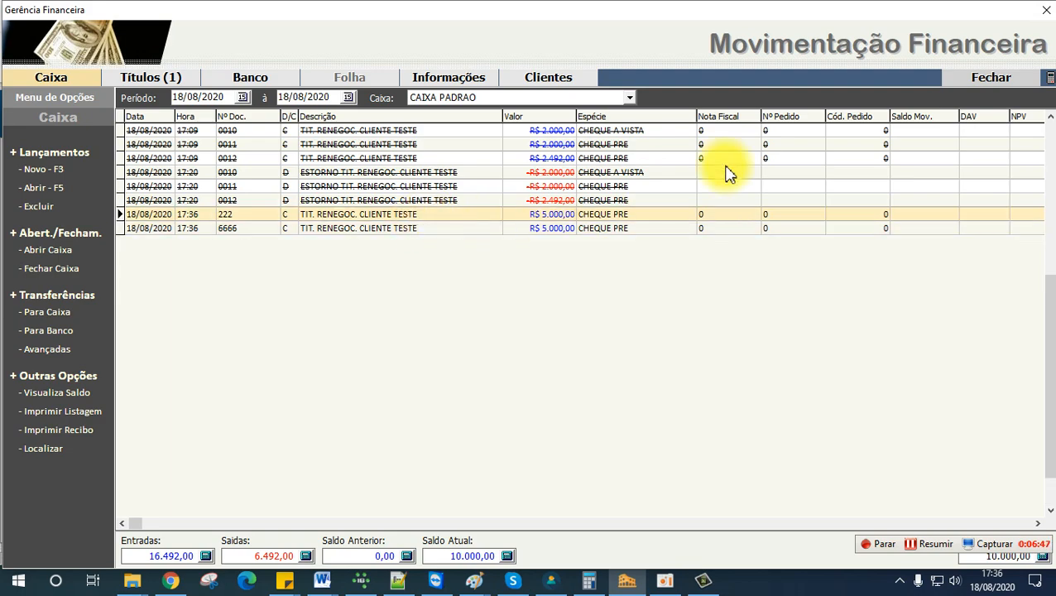
pyautogui.click(975, 74)
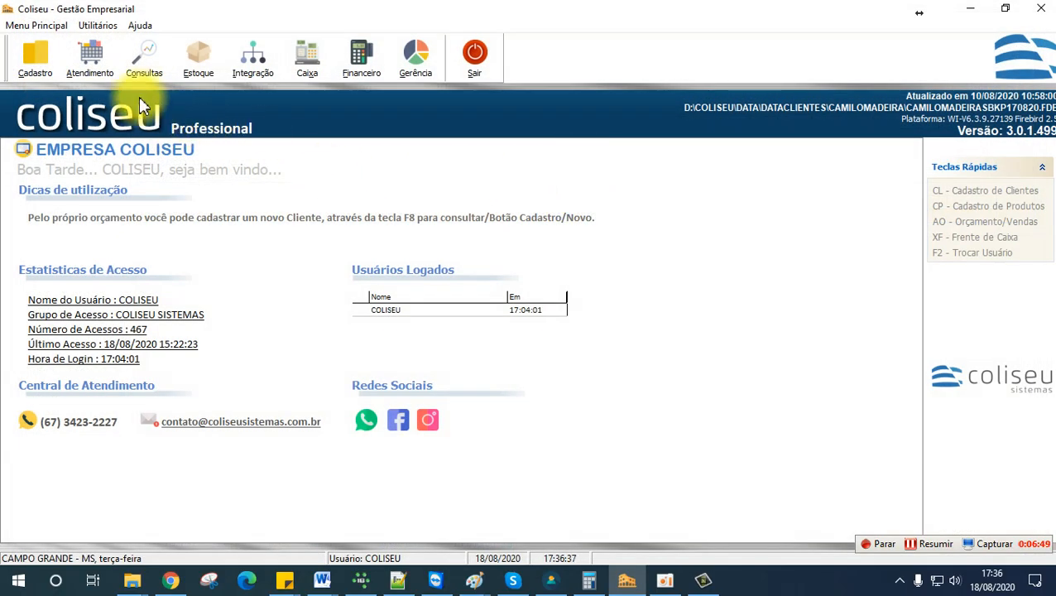
# Step: Search the customer and supplier consultation by name for CLIEN
pyautogui.click(155, 72)
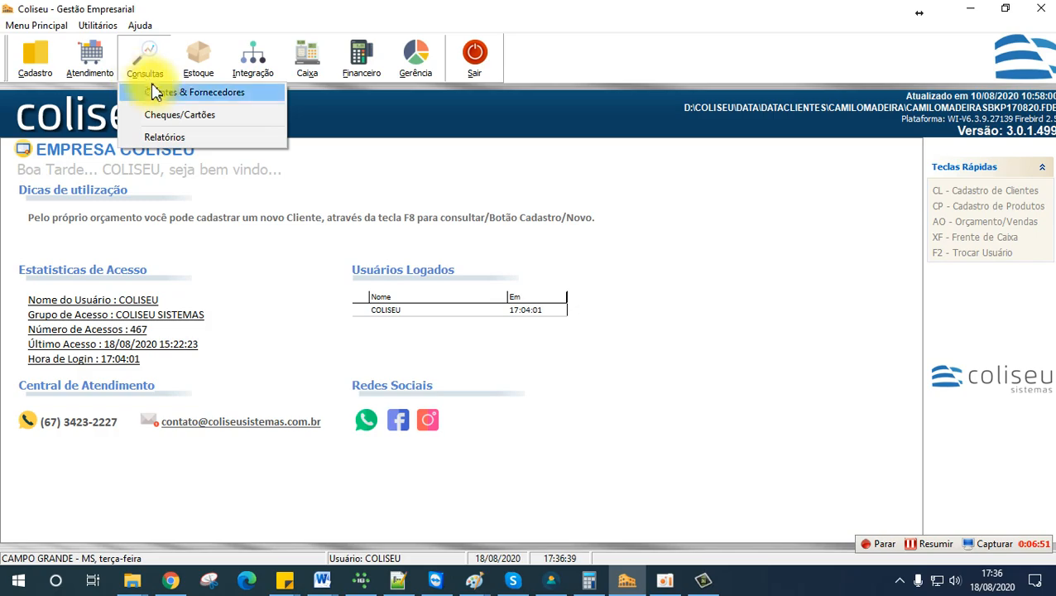
pyautogui.click(157, 95)
pyautogui.write('TESTE')
pyautogui.press('BackSpace')
pyautogui.press('BackSpace')
pyautogui.press('BackSpace')
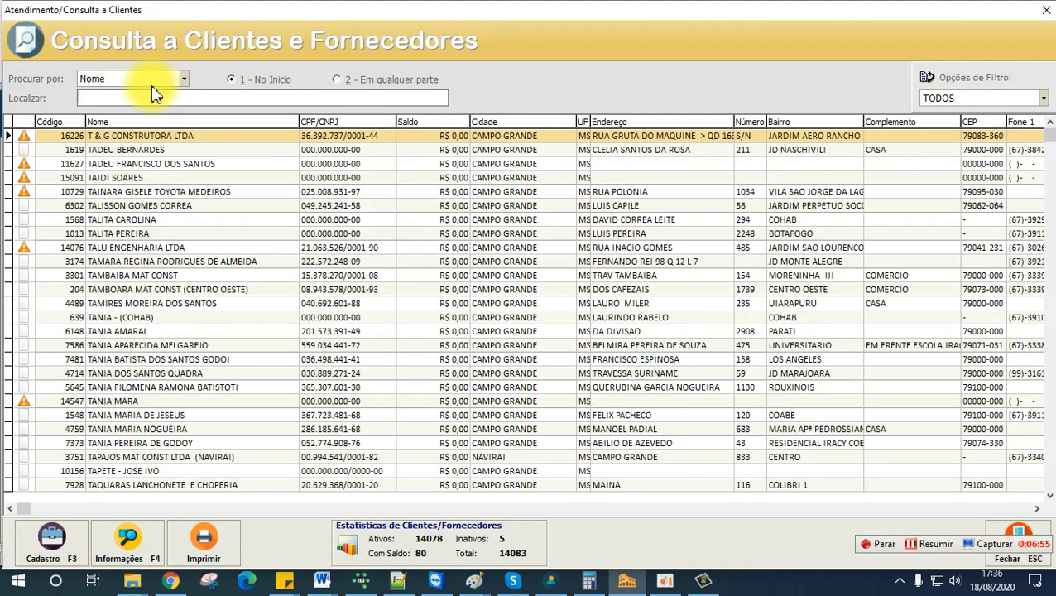
pyautogui.write('CLIEN')
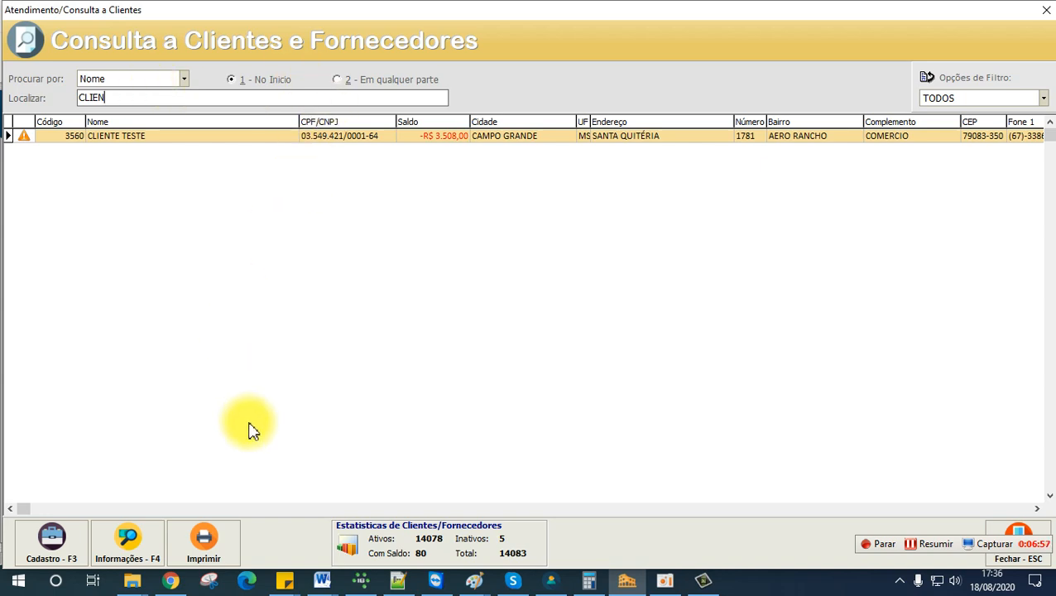
# Step: Open the test customer's relationship information and start a negotiation of the open titles
pyautogui.click(130, 534)
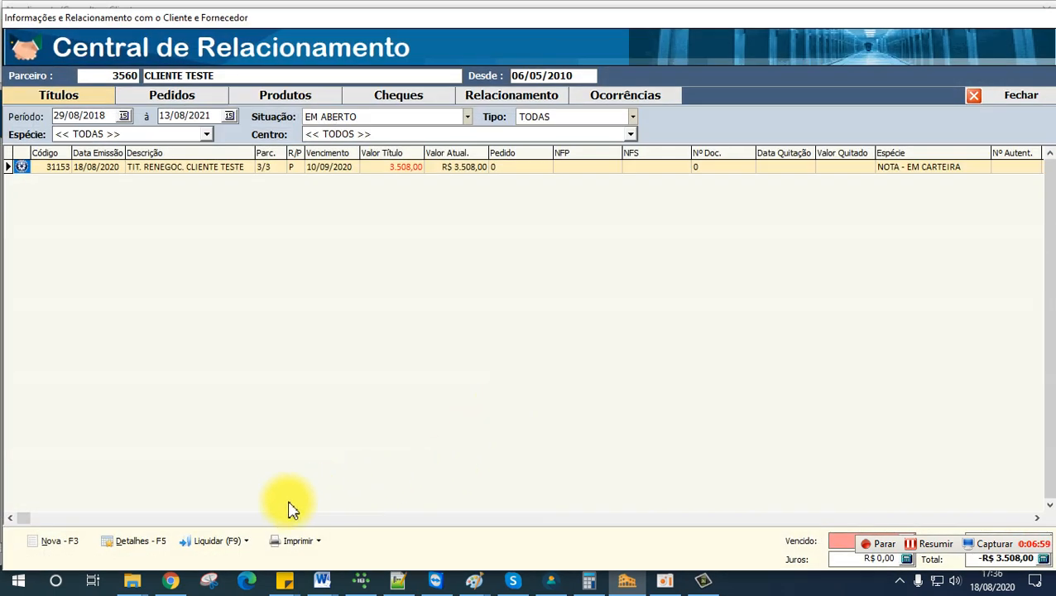
pyautogui.click(234, 547)
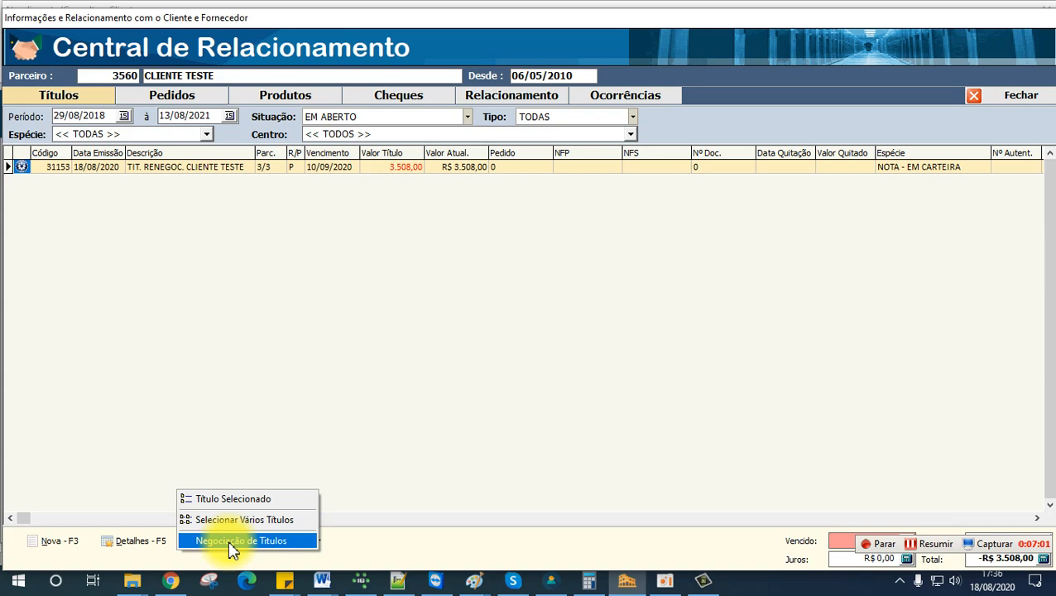
pyautogui.click(213, 547)
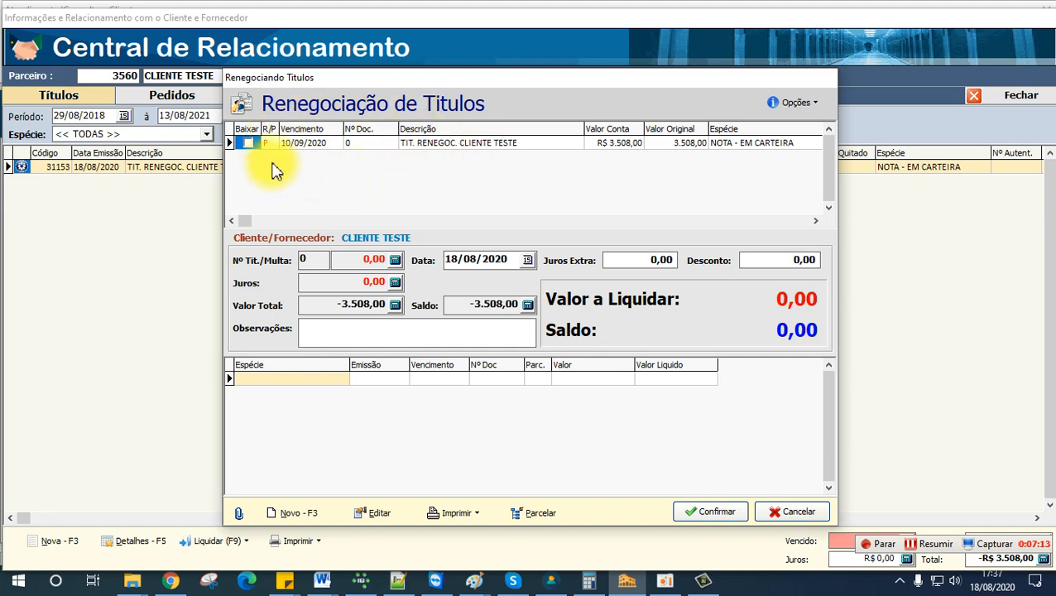
pyautogui.click(796, 105)
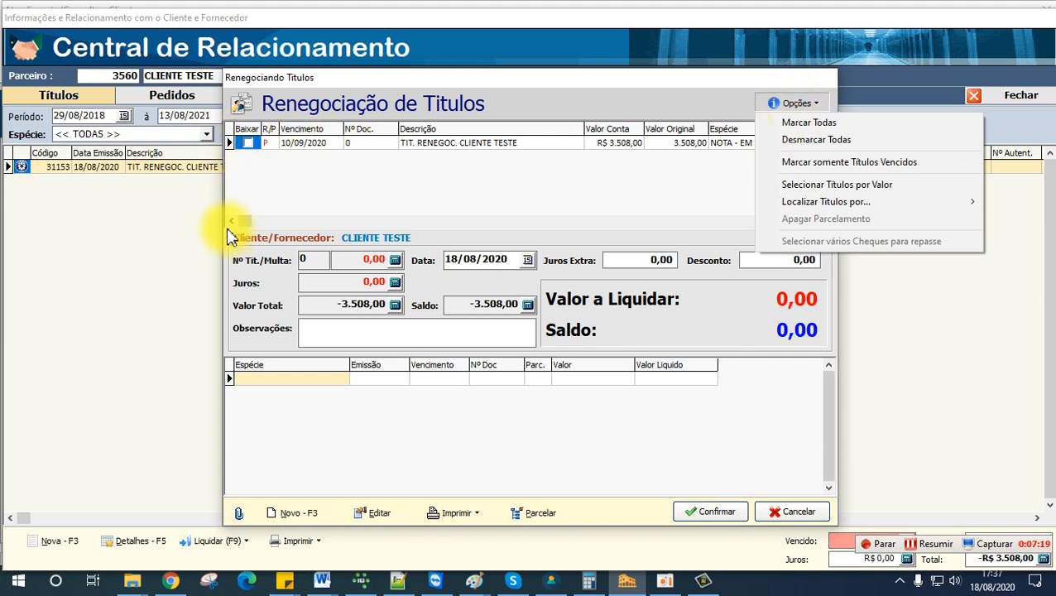
pyautogui.click(307, 217)
pyautogui.click(793, 105)
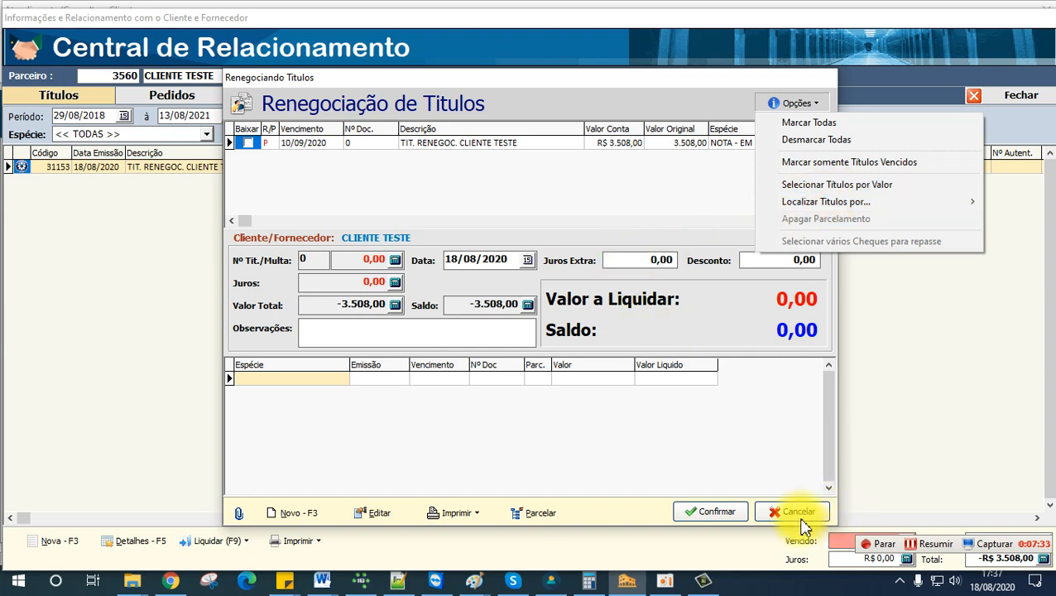
pyautogui.click(935, 552)
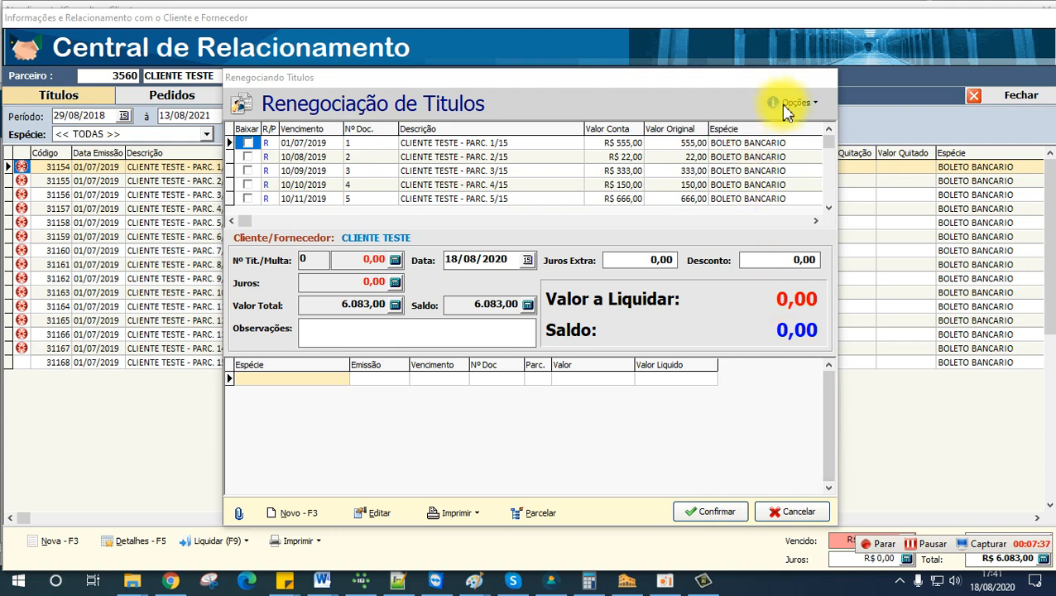
# Step: Select the customer's titles by value up to a total of 2000 and check which installments are marked
pyautogui.click(784, 105)
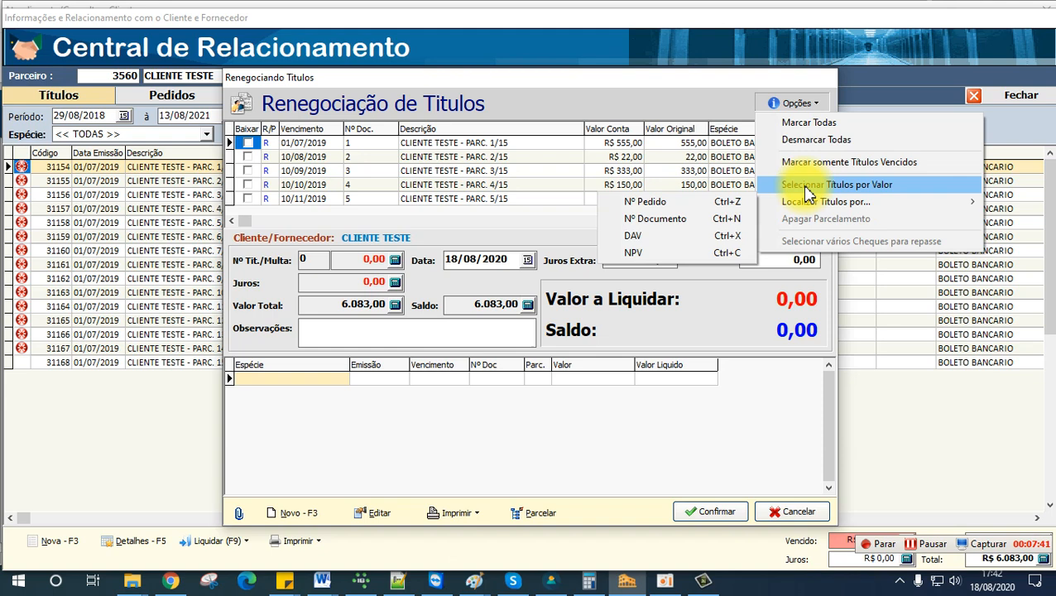
pyautogui.click(852, 189)
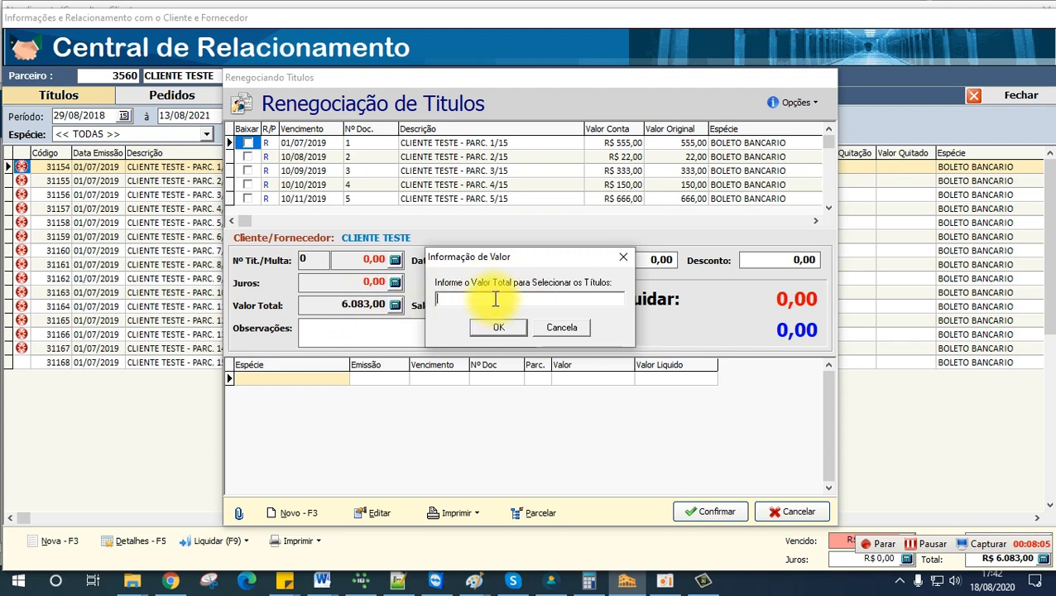
pyautogui.write('2000')
pyautogui.click(498, 329)
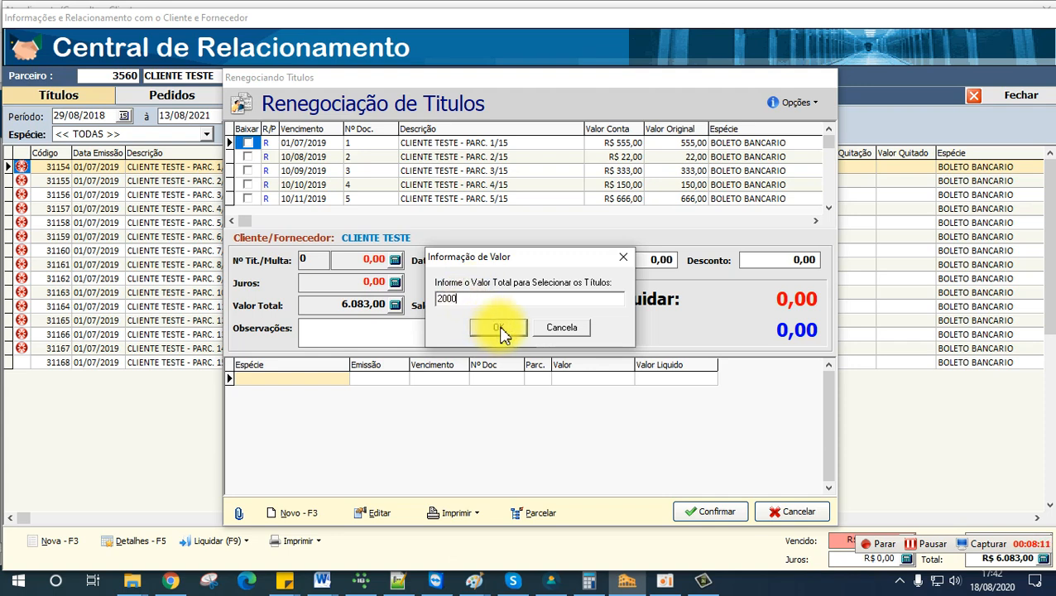
pyautogui.click(499, 328)
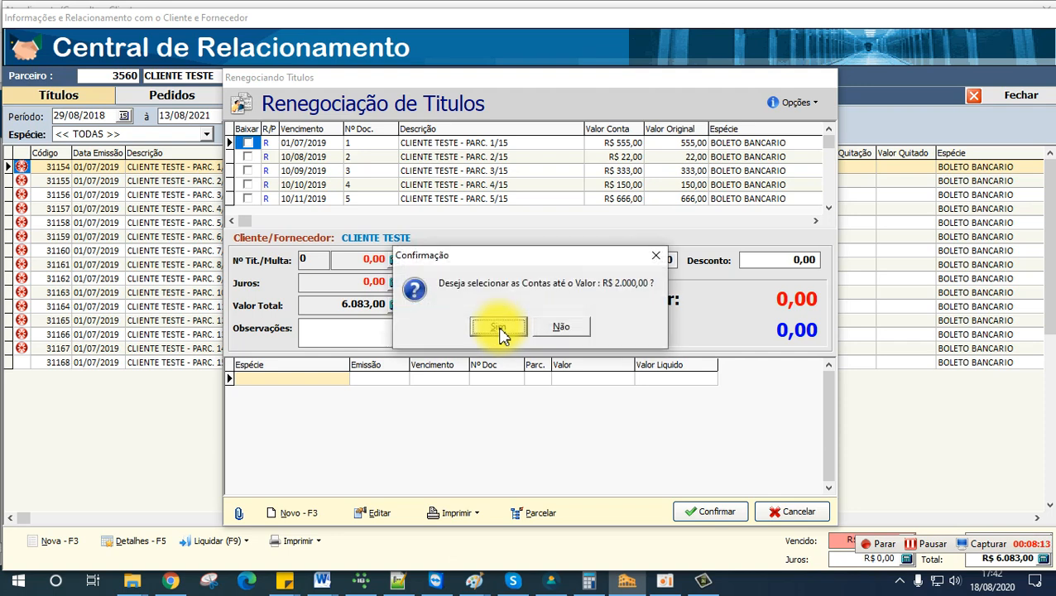
pyautogui.click(499, 329)
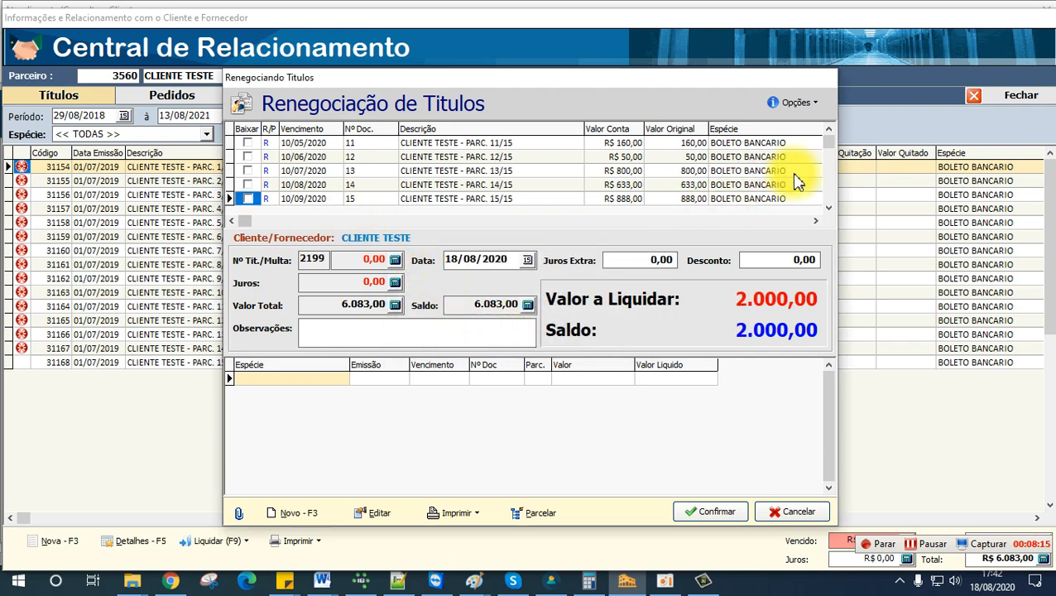
pyautogui.moveTo(829, 147); pyautogui.dragTo(829, 200)
pyautogui.scroll(-5, 827, 209)
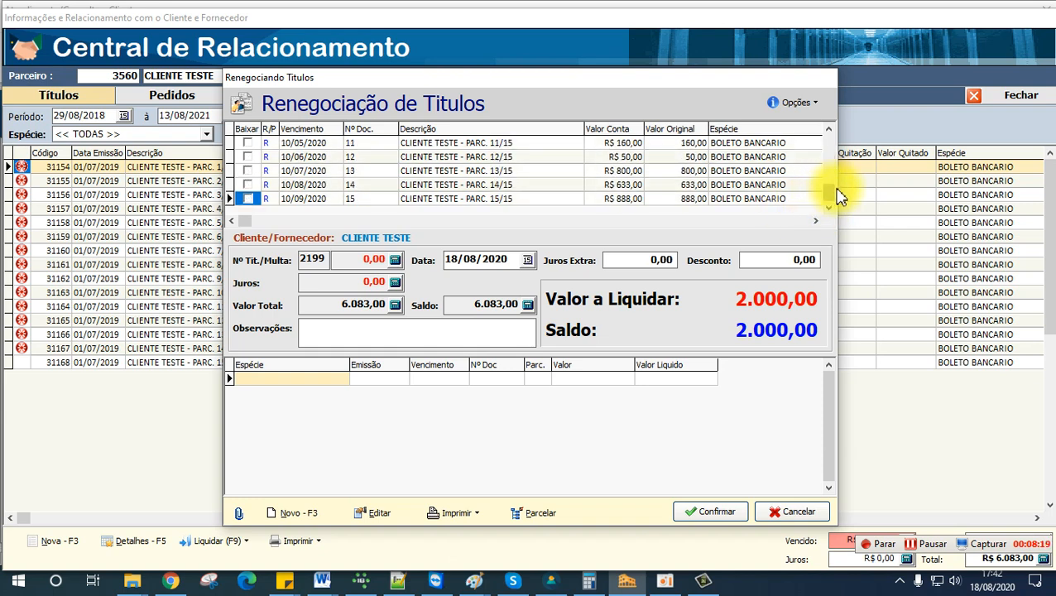
pyautogui.scroll(3, 830, 149)
pyautogui.scroll(4, 832, 137)
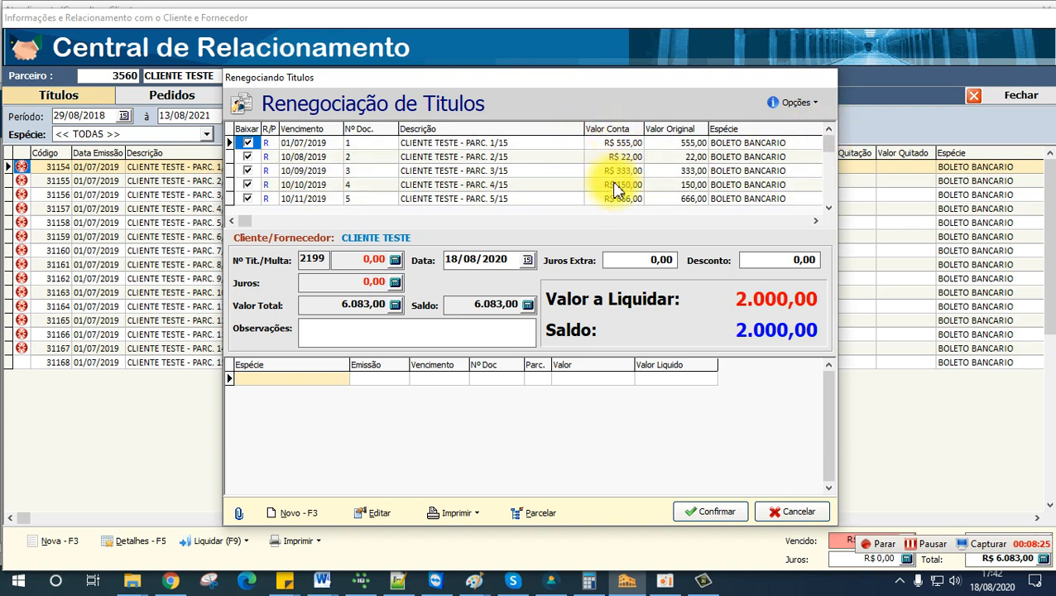
# Step: Add a DINHEIRO payment of 2.000,00 through CAIXA PADRAO to the renegotiation
pyautogui.click(490, 338)
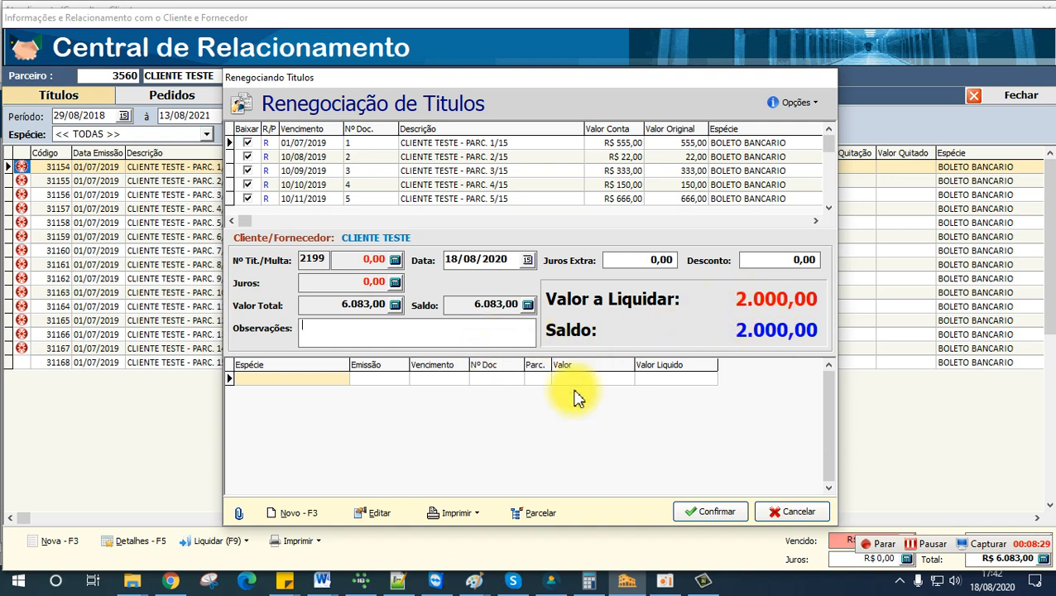
pyautogui.click(291, 514)
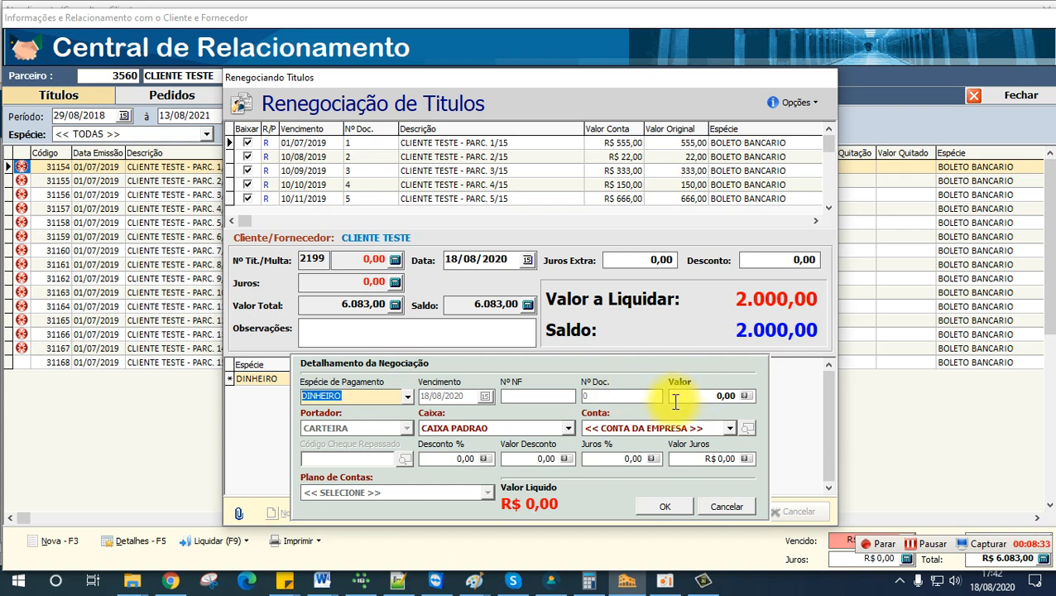
pyautogui.click(407, 396)
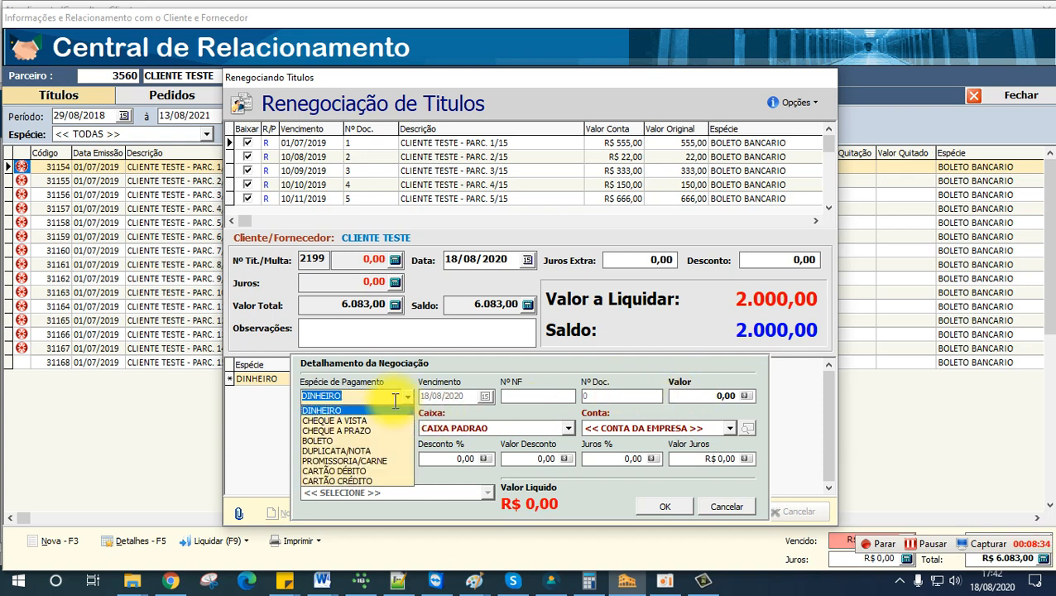
pyautogui.click(332, 410)
pyautogui.click(714, 397)
pyautogui.write('2')
pyautogui.press('Tab')
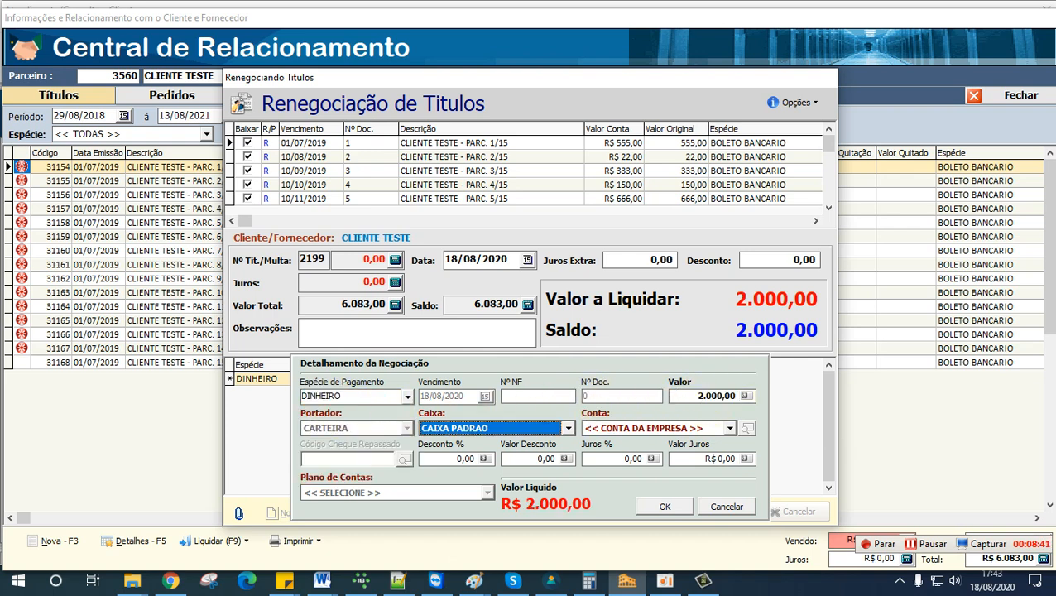
pyautogui.click(669, 504)
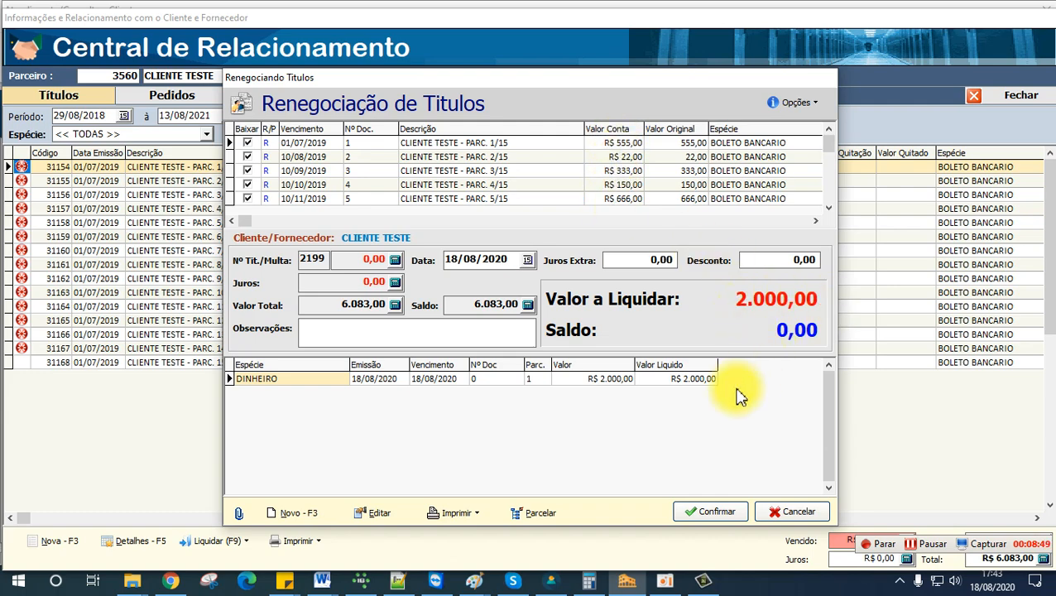
# Step: Confirm the negotiation of the selected titles and close the receipt preview
pyautogui.moveTo(564, 86); pyautogui.dragTo(828, 67)
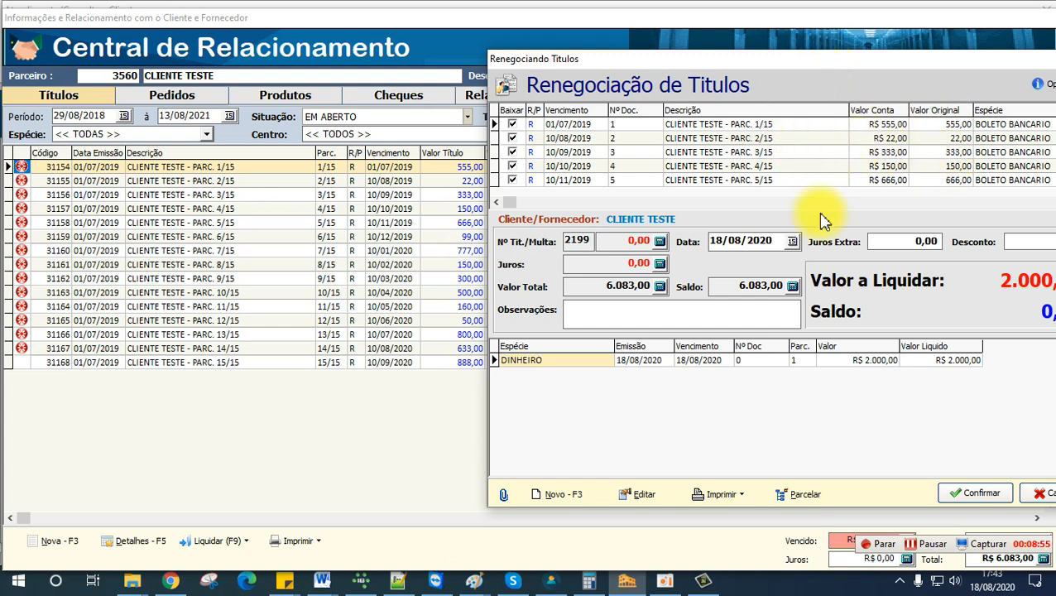
pyautogui.moveTo(960, 65); pyautogui.dragTo(742, 63)
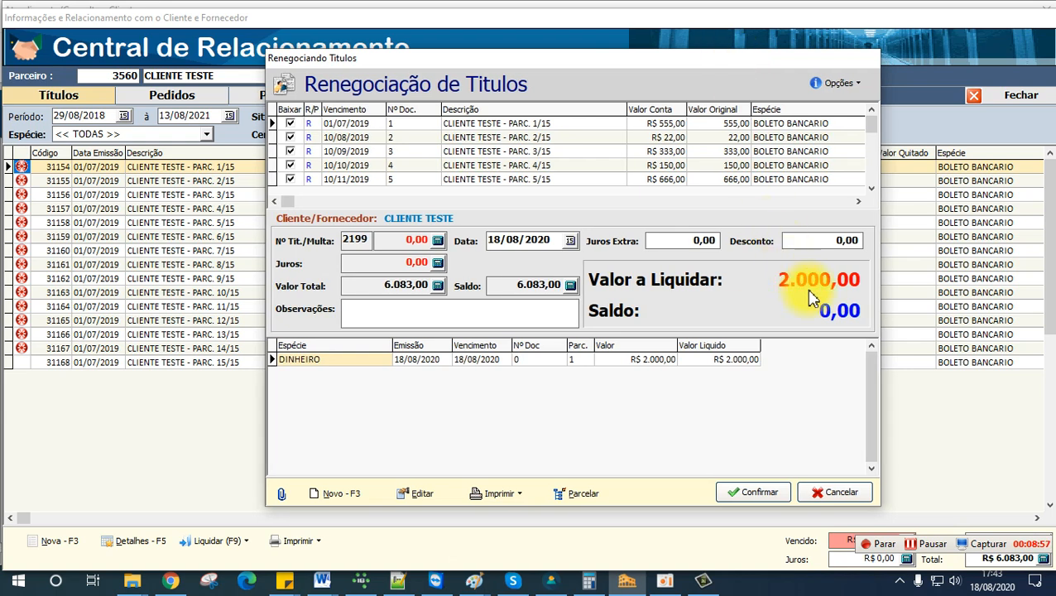
pyautogui.click(758, 496)
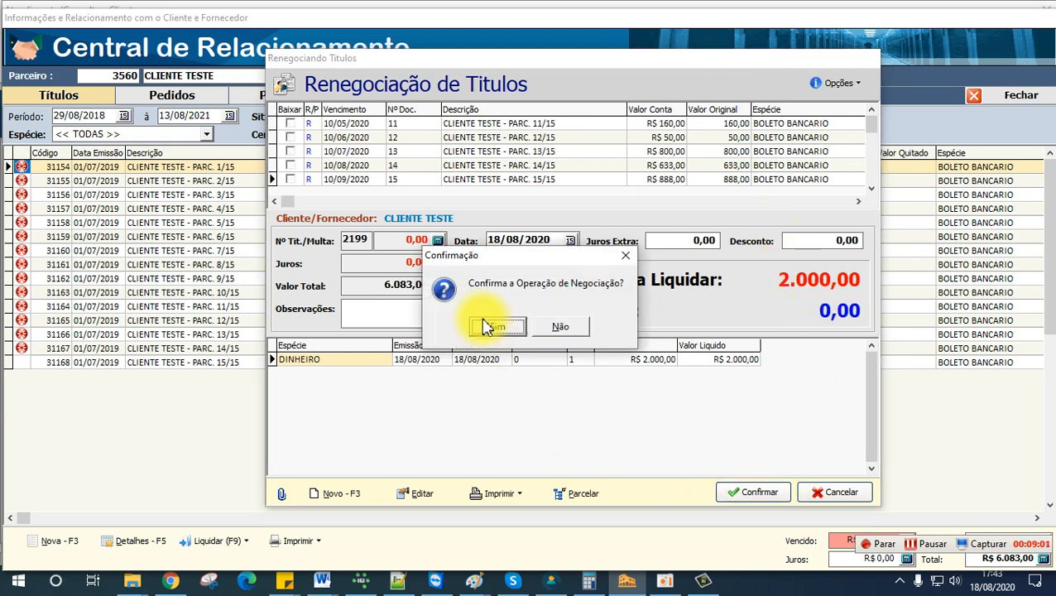
pyautogui.click(498, 328)
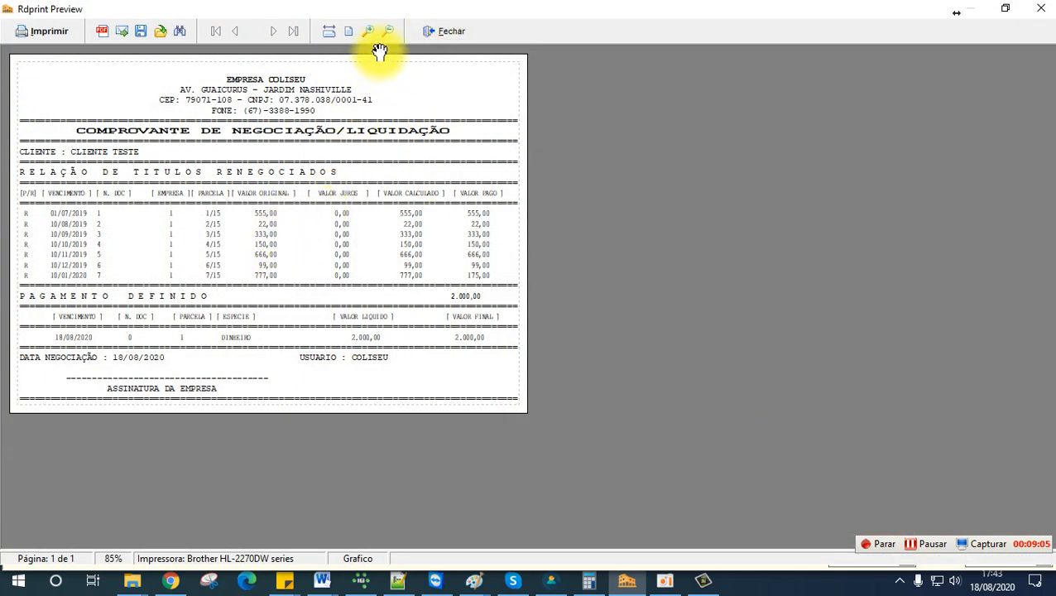
pyautogui.click(451, 33)
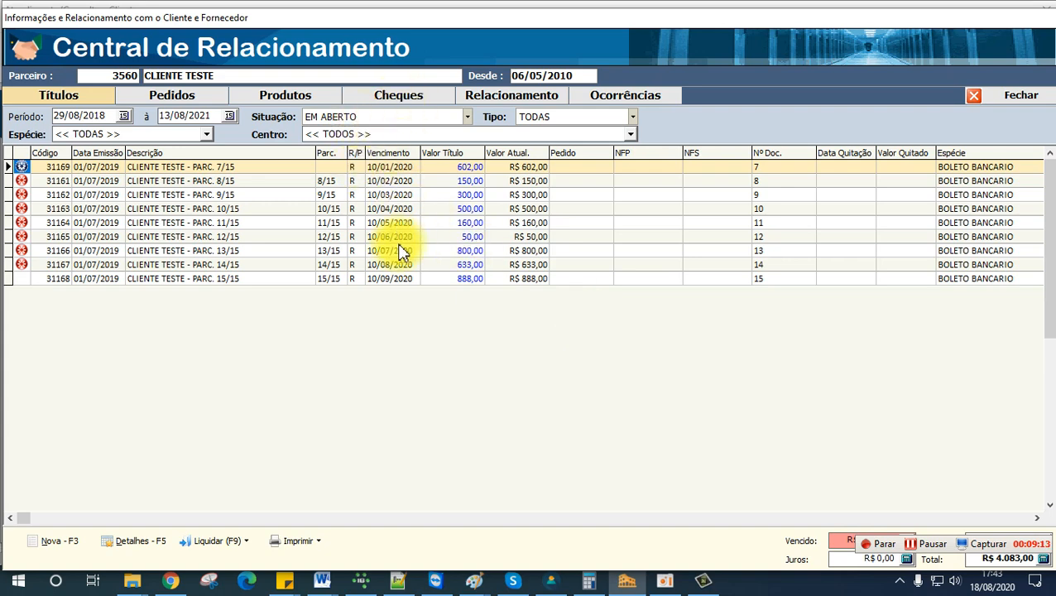
# Step: Start a new negotiation of the customer's remaining open titles and bring up its title selection options
pyautogui.click(224, 542)
pyautogui.click(232, 545)
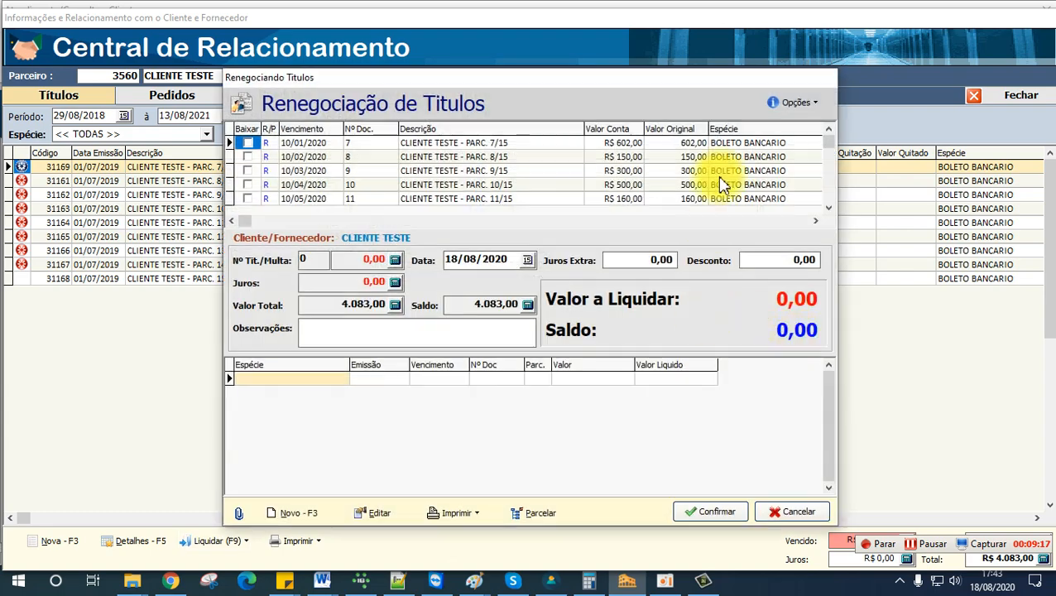
pyautogui.click(796, 104)
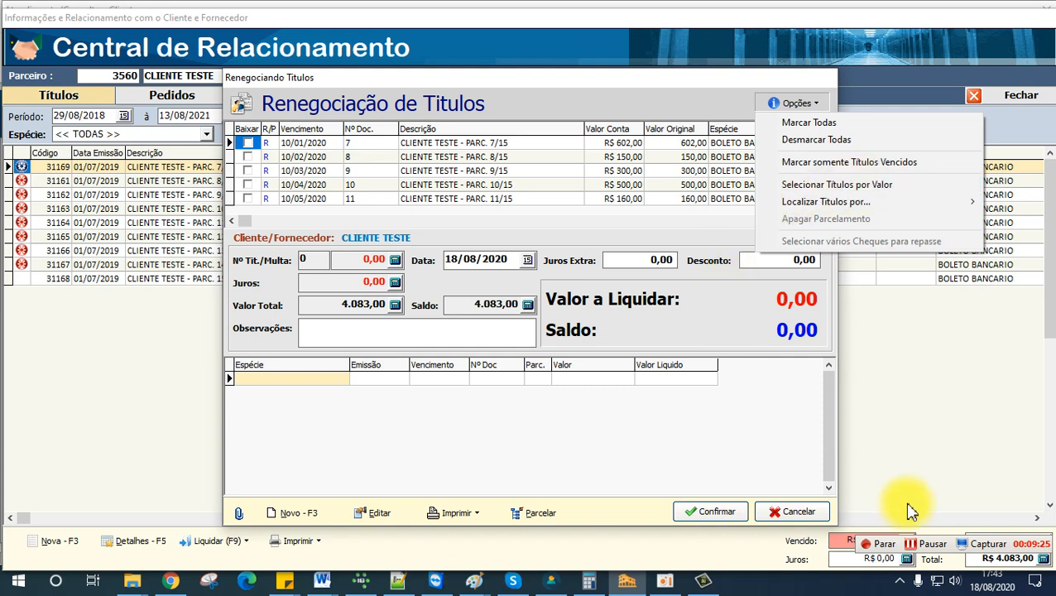
pyautogui.click(931, 546)
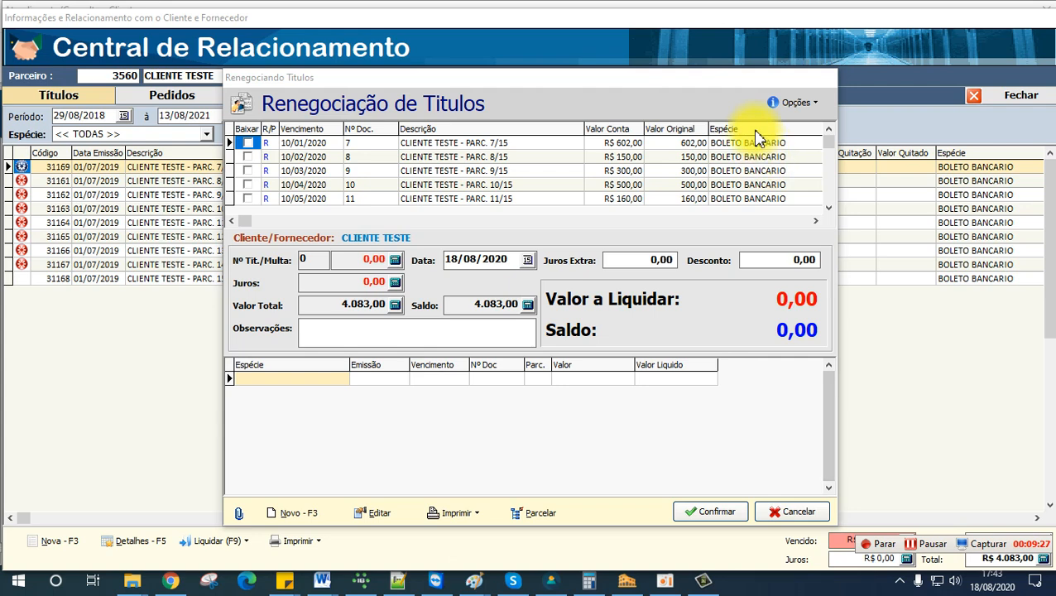
pyautogui.click(801, 104)
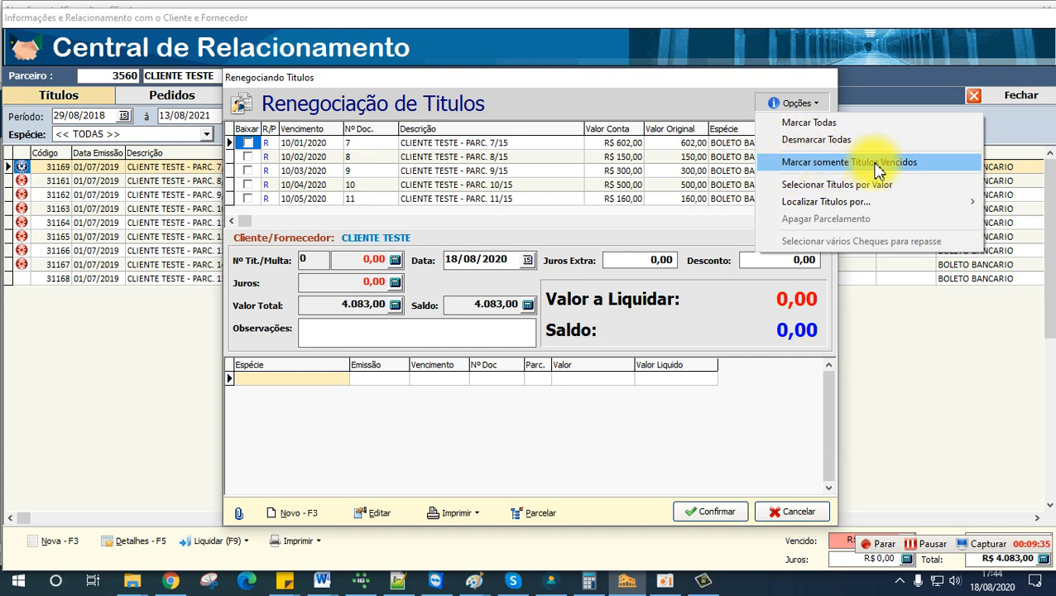
# Step: Compare the due dates with the customer's title list, mark only the overdue titles and check which ones are marked
pyautogui.moveTo(481, 80); pyautogui.dragTo(748, 89)
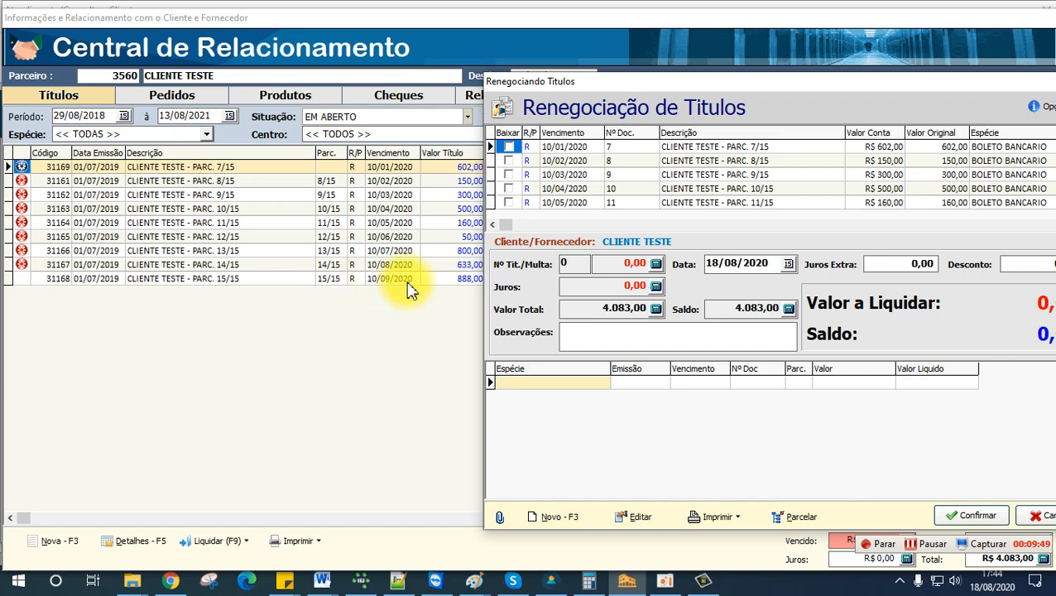
pyautogui.moveTo(824, 88); pyautogui.dragTo(550, 77)
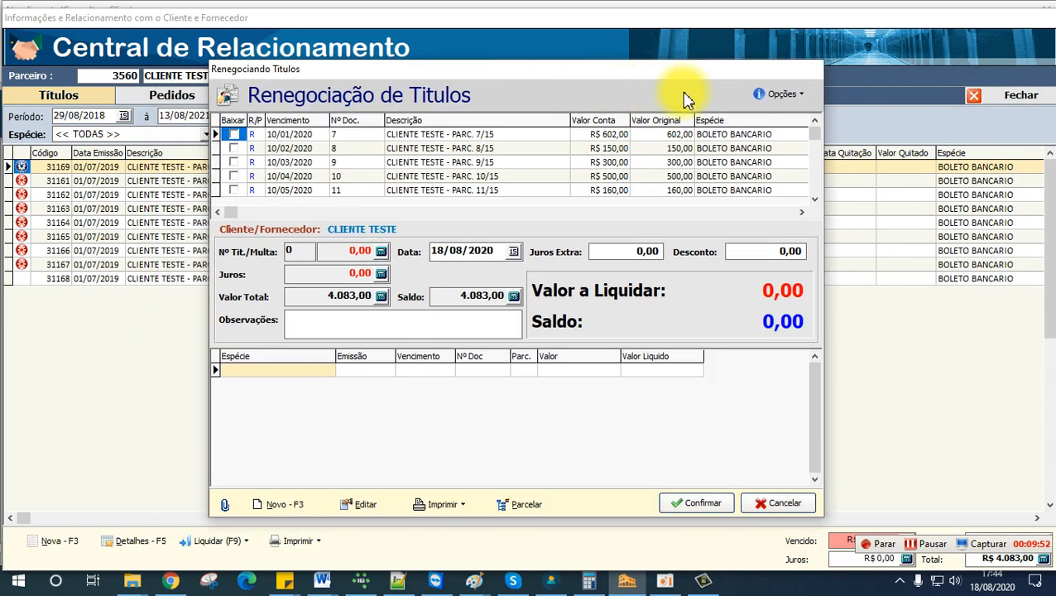
pyautogui.click(778, 96)
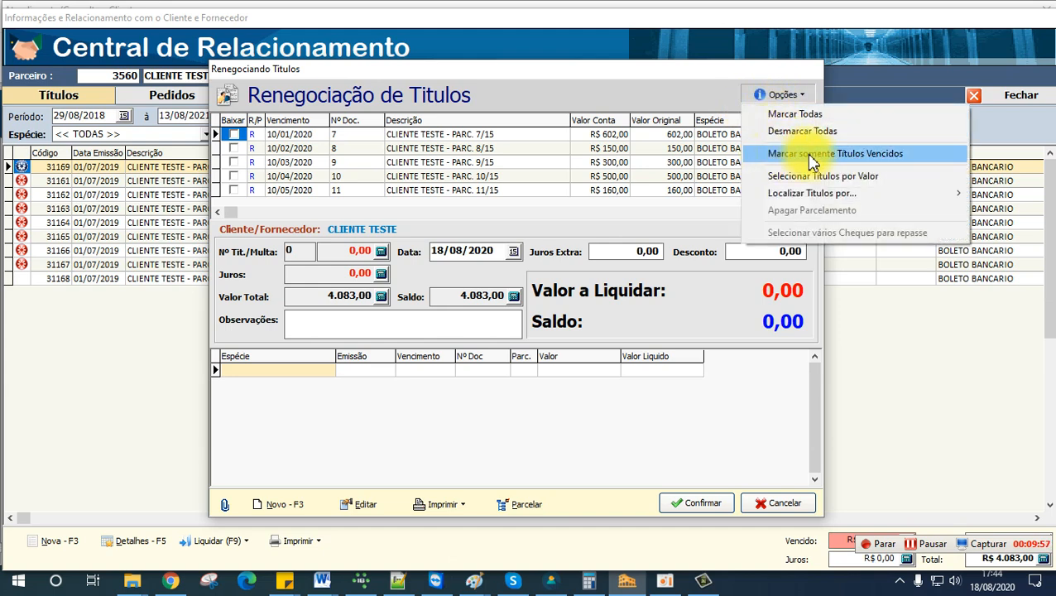
pyautogui.click(865, 155)
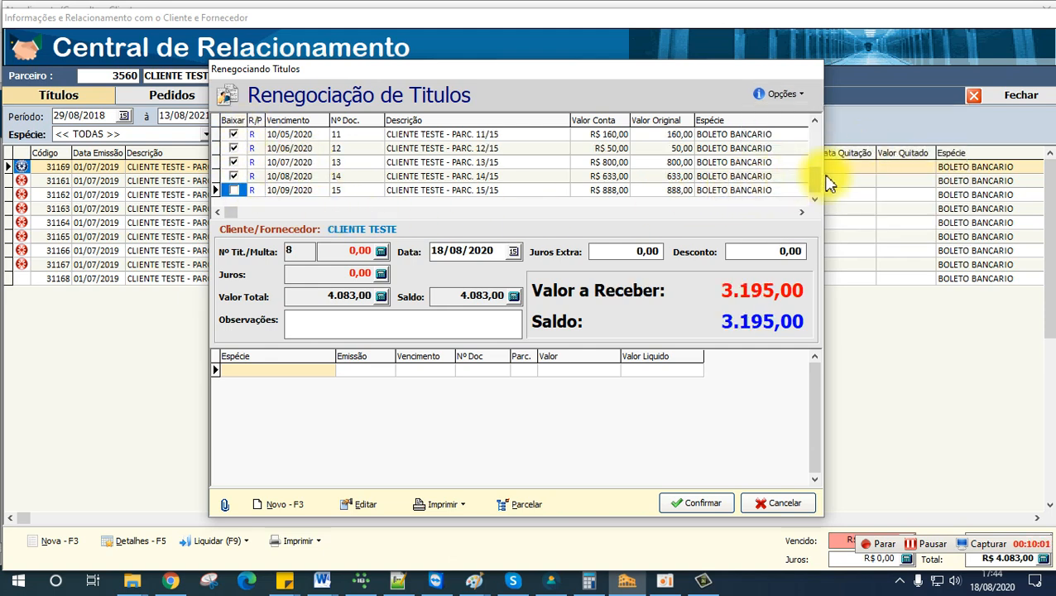
pyautogui.moveTo(814, 166); pyautogui.dragTo(786, 134)
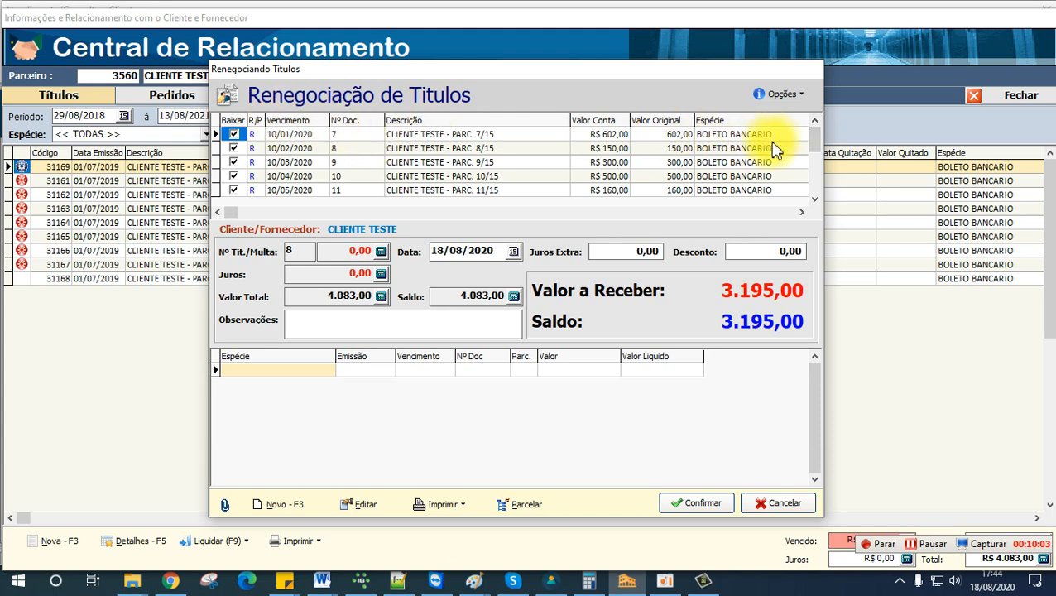
pyautogui.moveTo(821, 178); pyautogui.dragTo(817, 196)
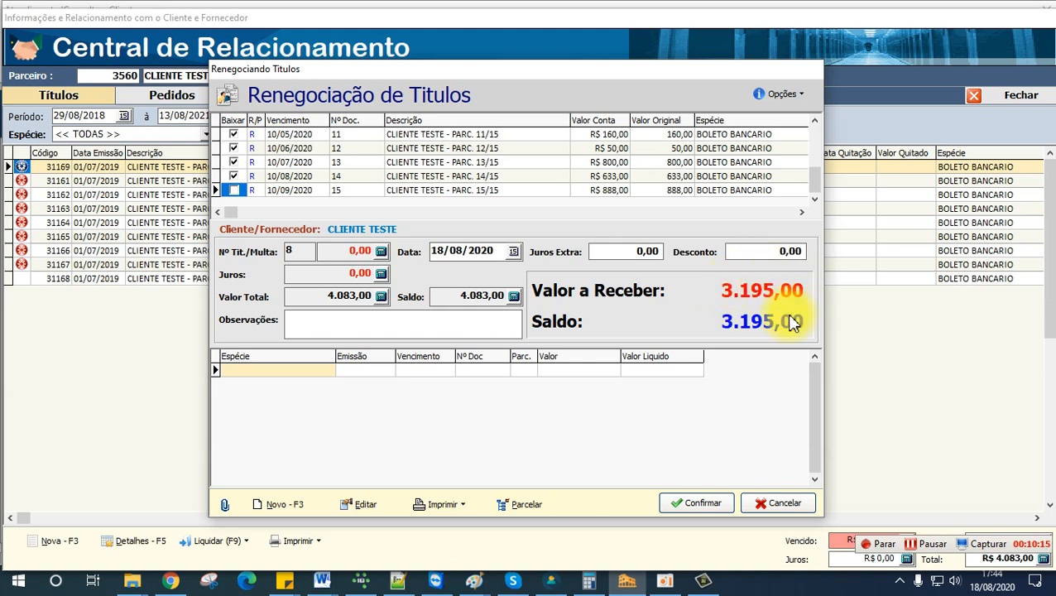
# Step: Unmark all titles and look through the criteria for locating titles, including the DAV and NPV columns
pyautogui.click(782, 95)
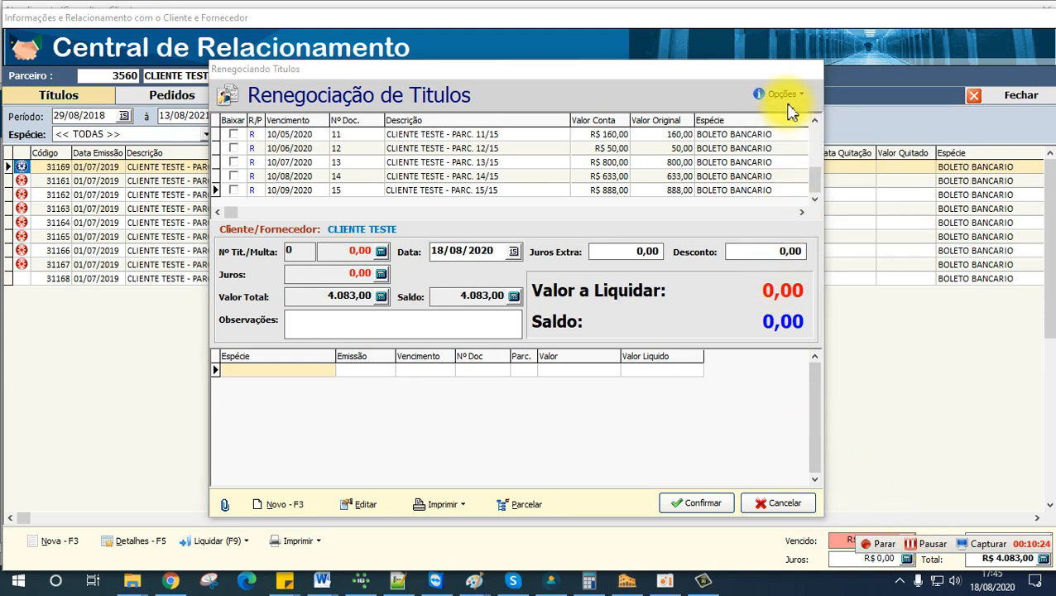
pyautogui.click(784, 99)
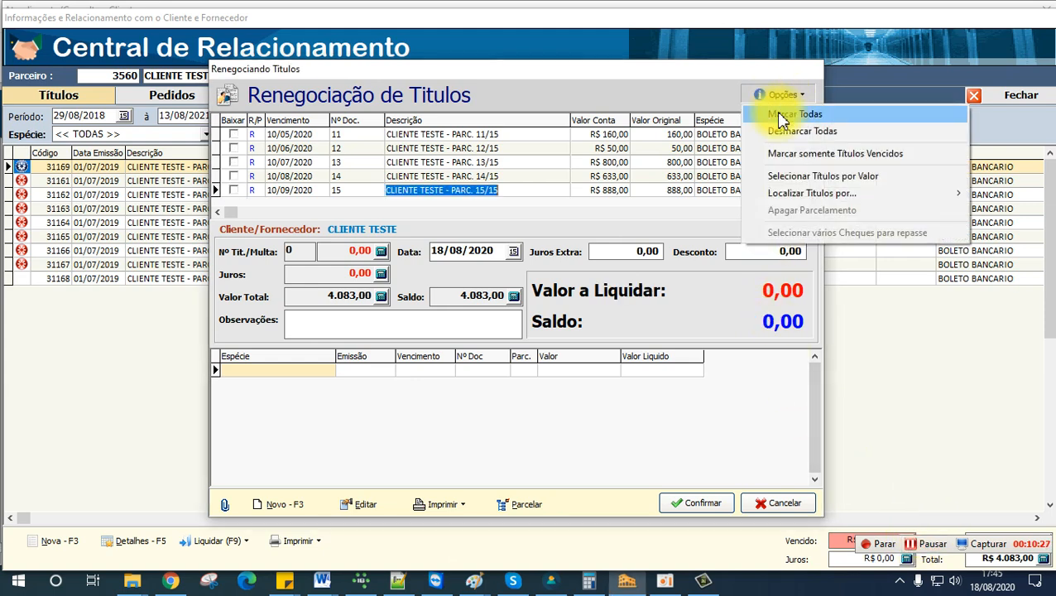
pyautogui.moveTo(790, 196)
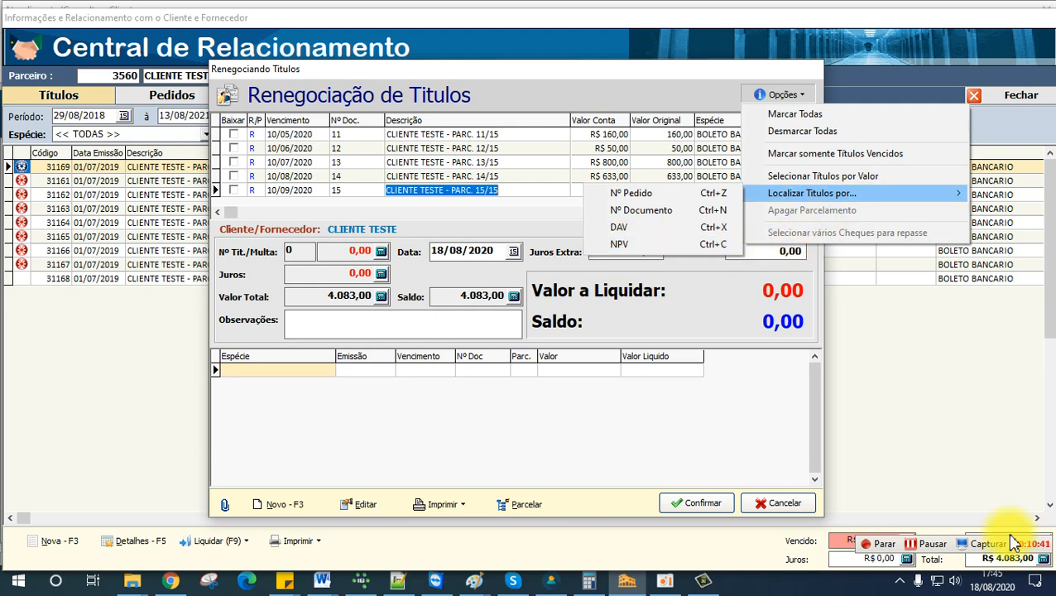
pyautogui.click(934, 544)
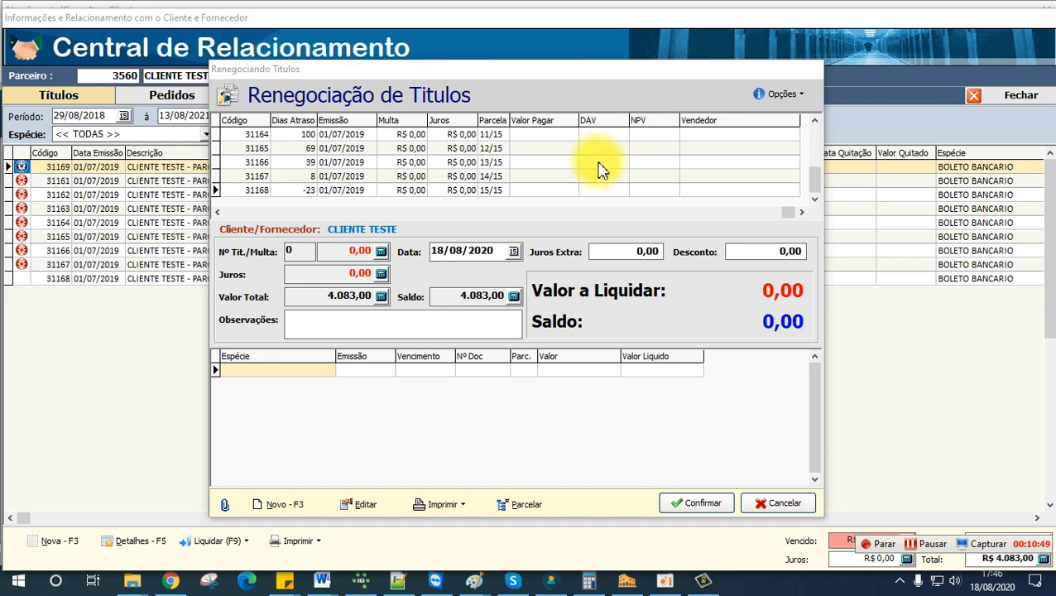
pyautogui.click(236, 211)
pyautogui.click(236, 212)
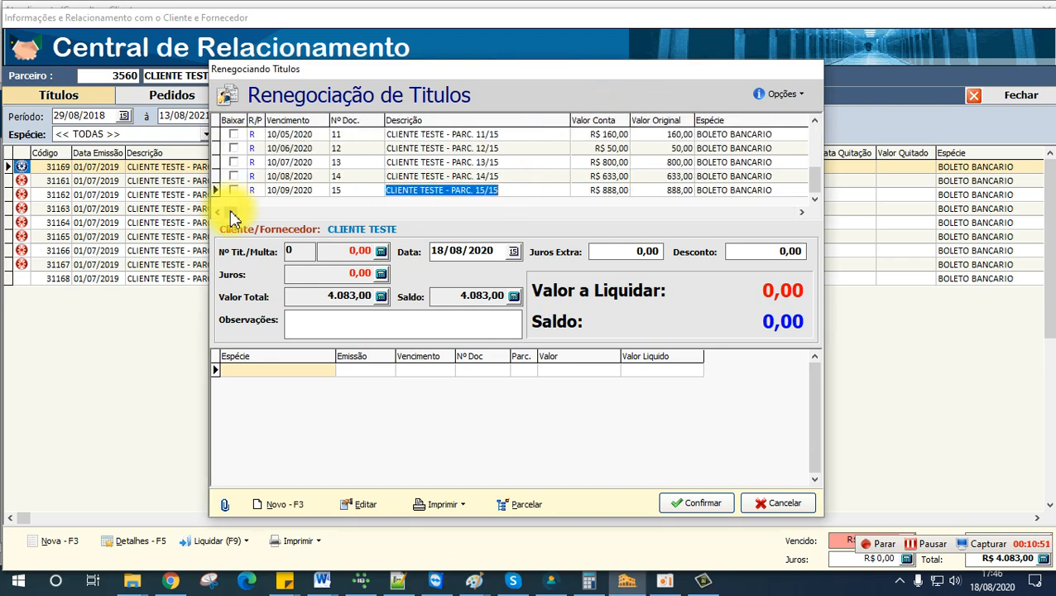
# Step: View the search for titles by Nº Pedido, leave it without entering a number, and review the selection options again
pyautogui.click(341, 175)
pyautogui.click(795, 94)
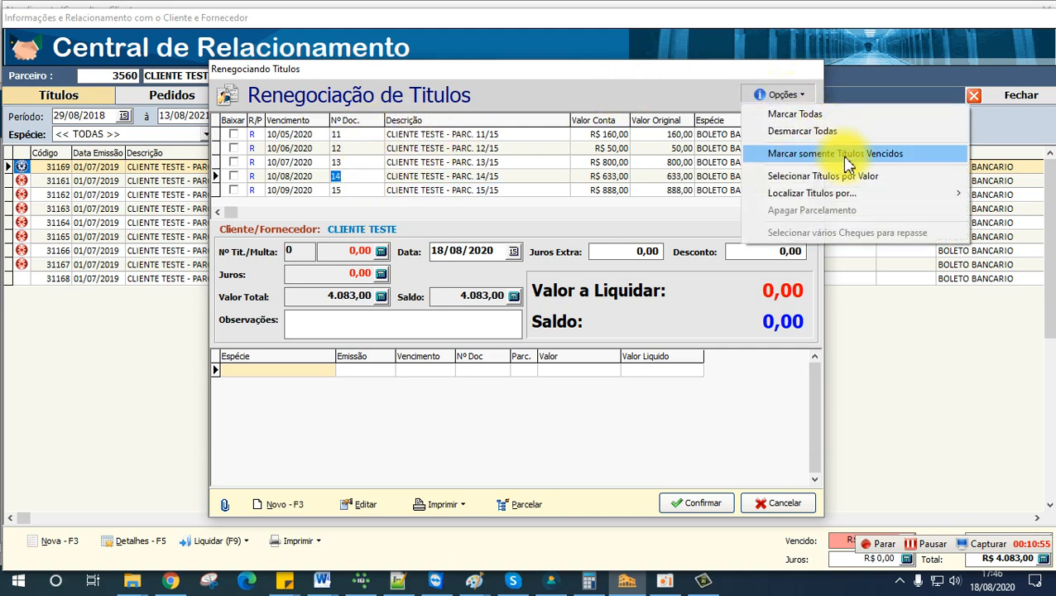
pyautogui.moveTo(831, 198)
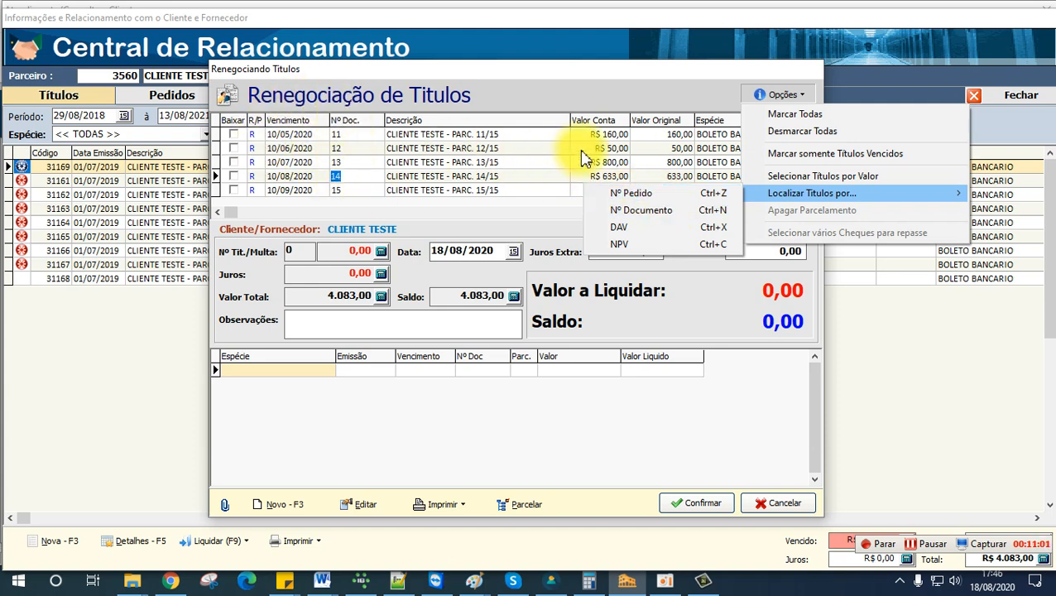
pyautogui.click(630, 195)
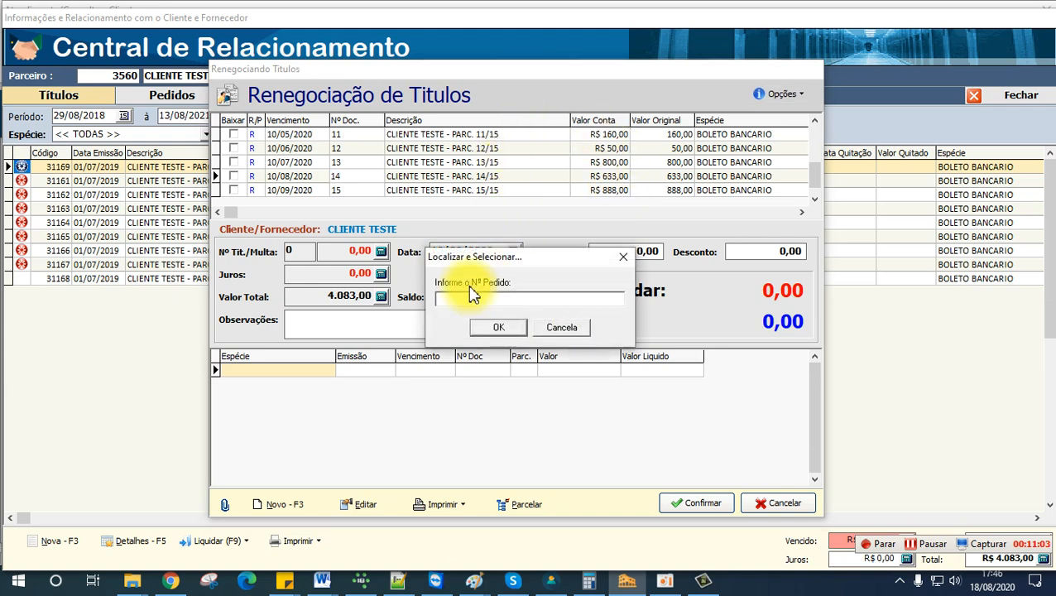
pyautogui.click(571, 331)
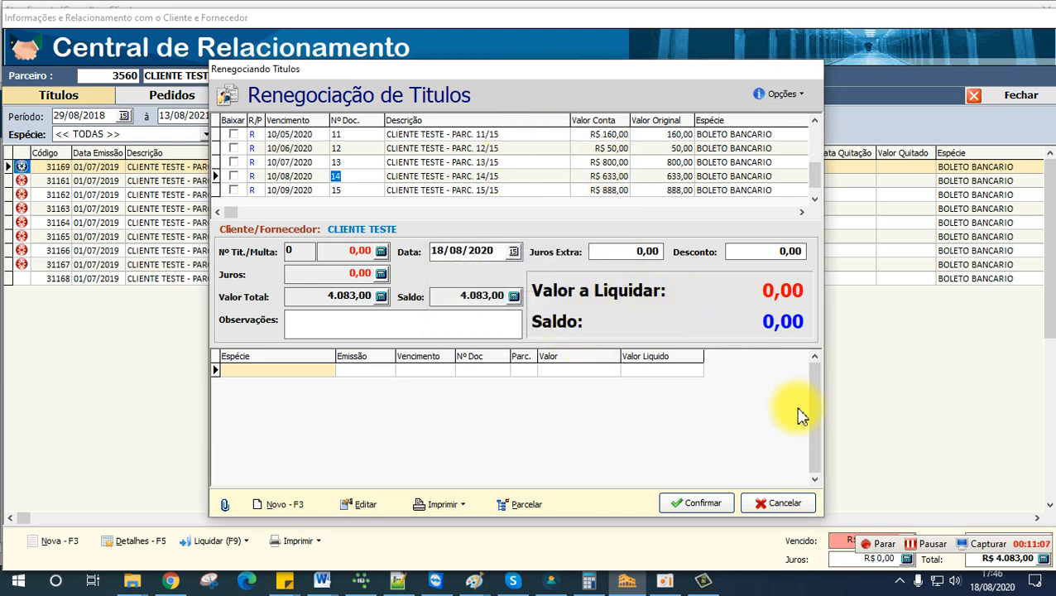
pyautogui.click(778, 94)
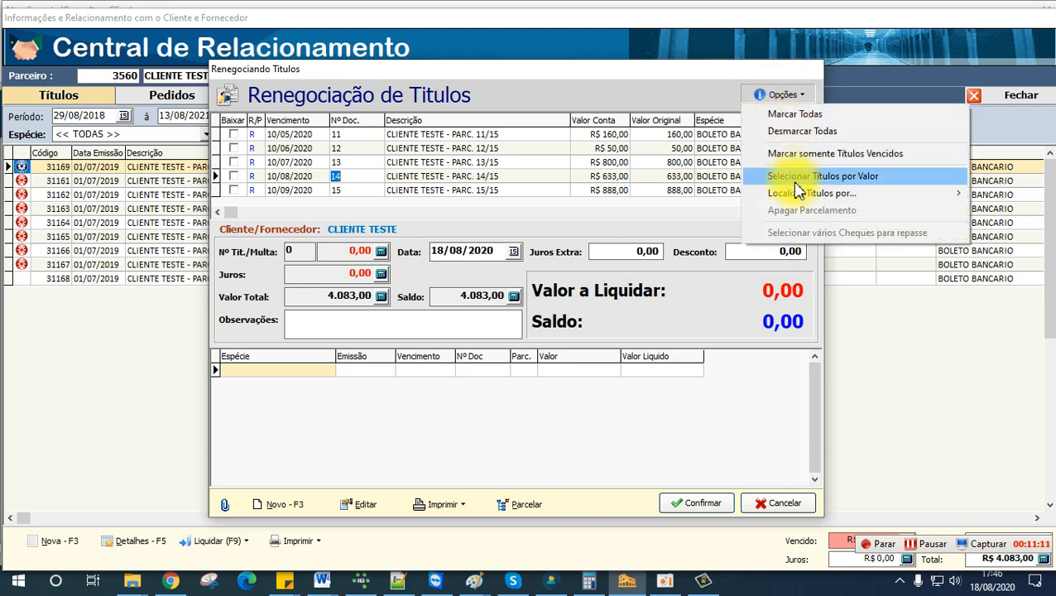
pyautogui.click(936, 545)
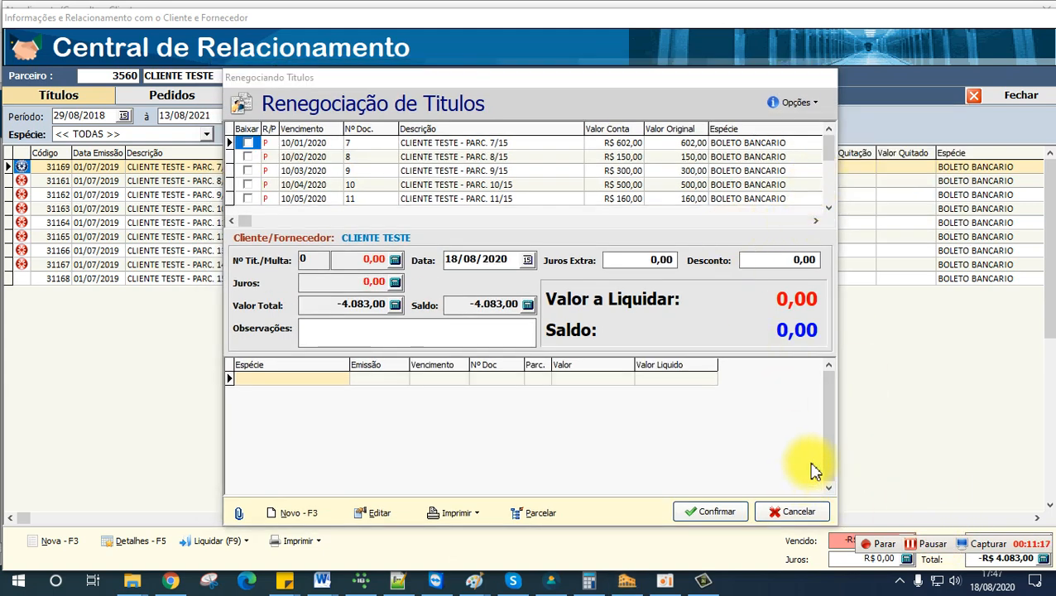
# Step: Cancel the renegotiation of the payable titles and examine the values of installments 8, 9 and 13 in the title list
pyautogui.click(797, 513)
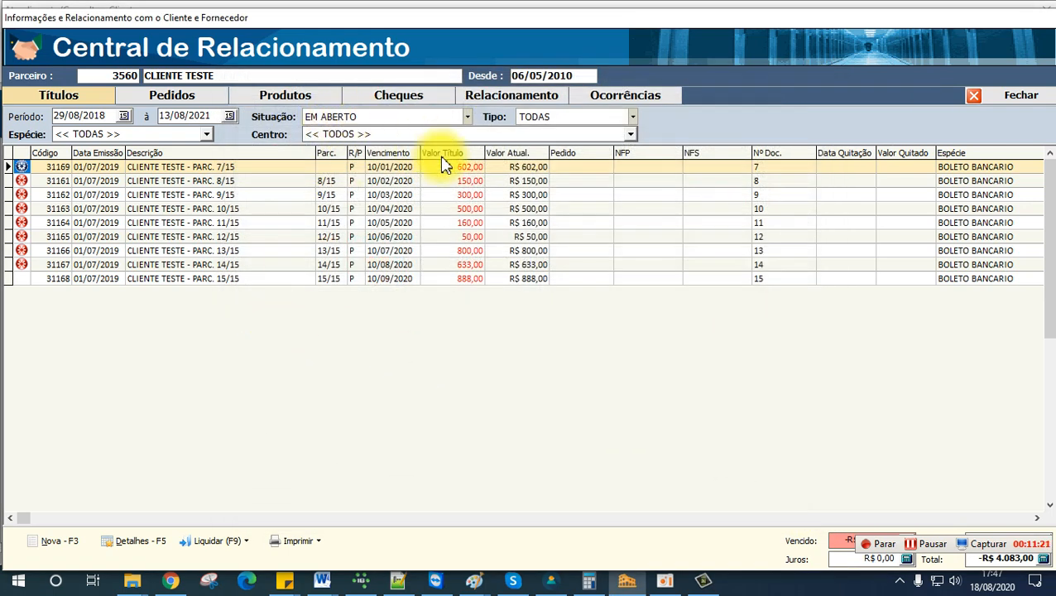
pyautogui.click(461, 182)
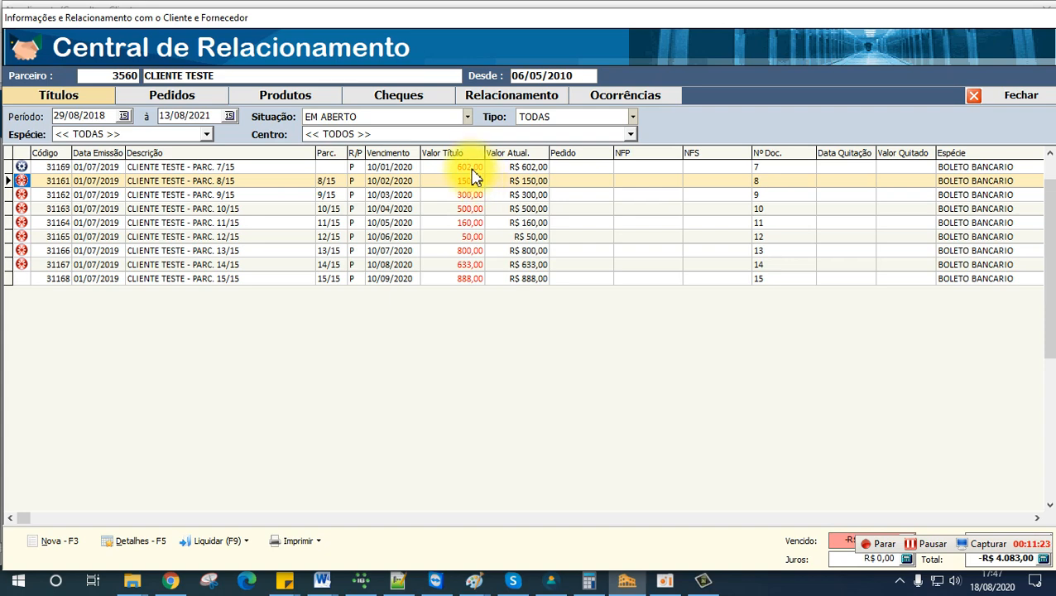
pyautogui.click(478, 195)
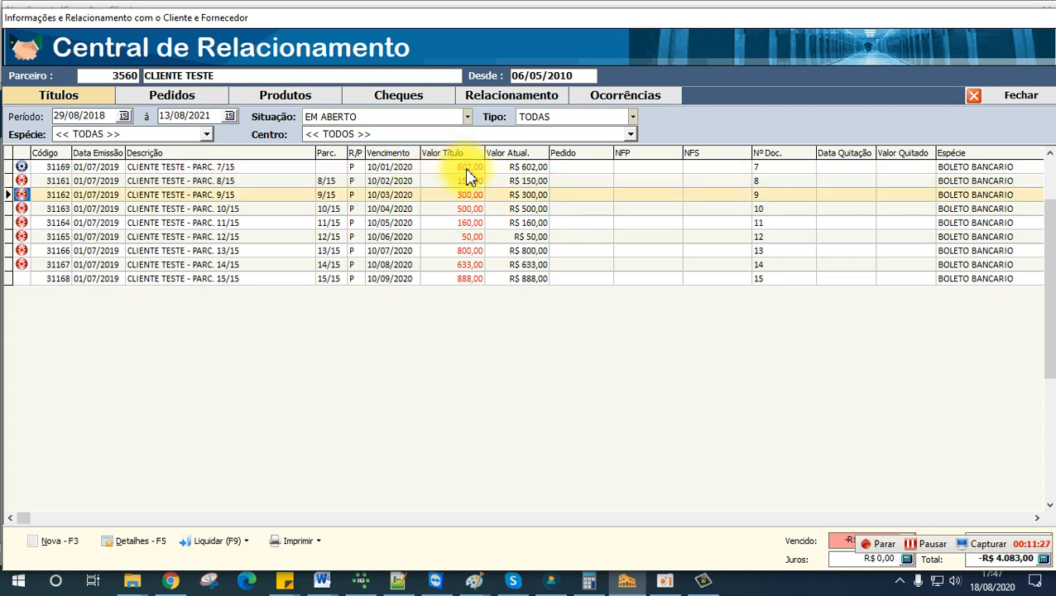
pyautogui.click(469, 251)
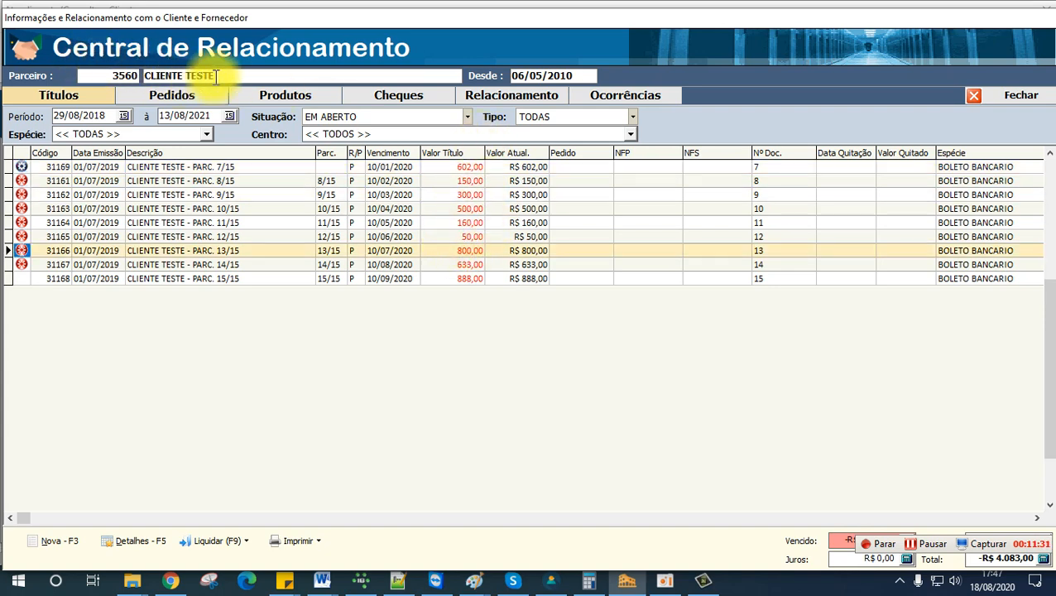
# Step: Start renegotiating the test customer's payable titles and mark only the overdue ones for settlement
pyautogui.click(236, 546)
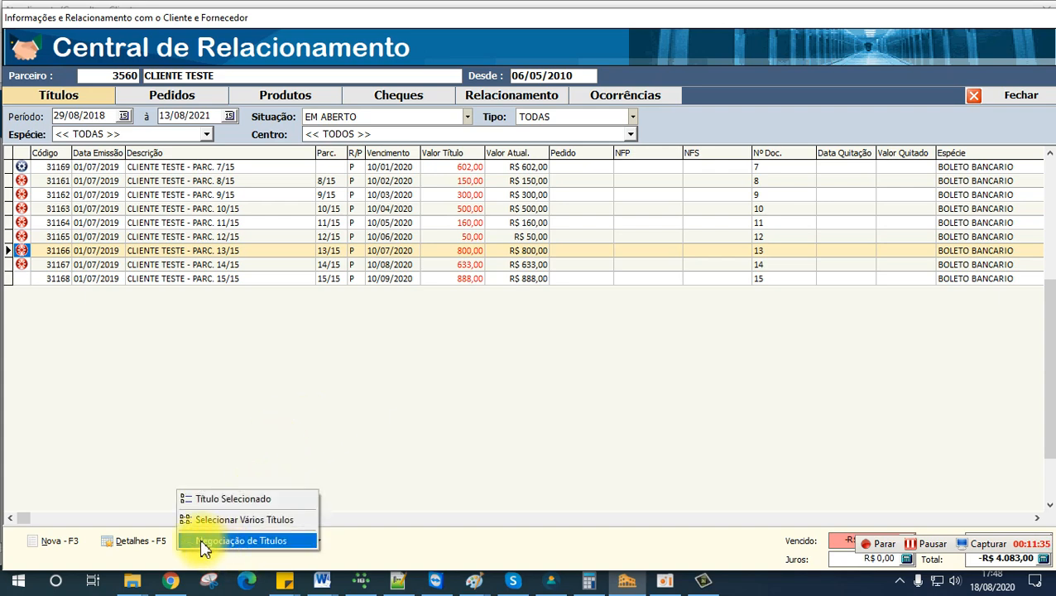
pyautogui.click(364, 440)
pyautogui.click(231, 545)
pyautogui.click(238, 542)
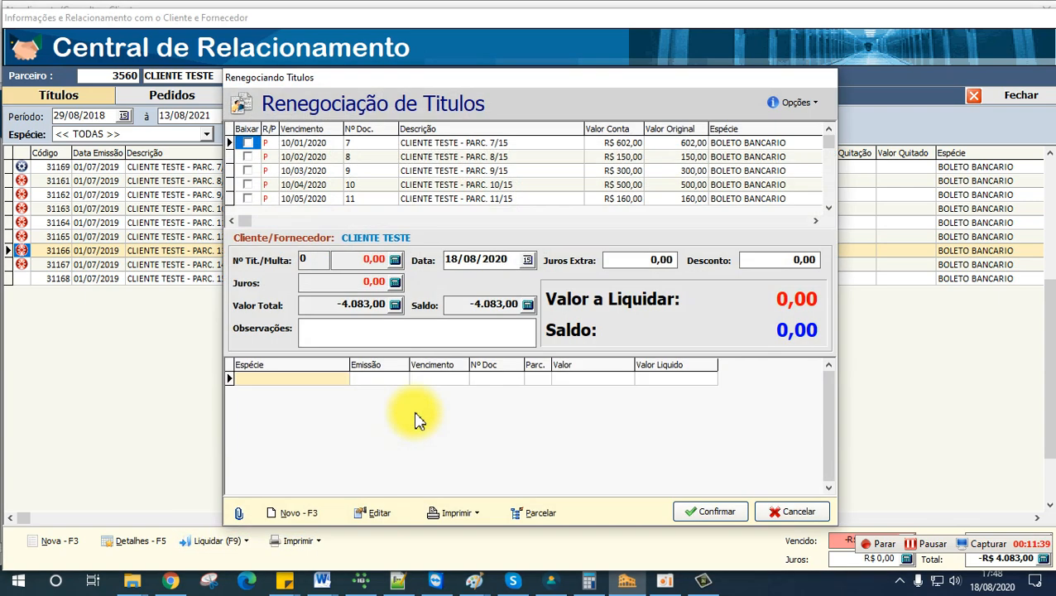
pyautogui.click(247, 157)
pyautogui.click(796, 103)
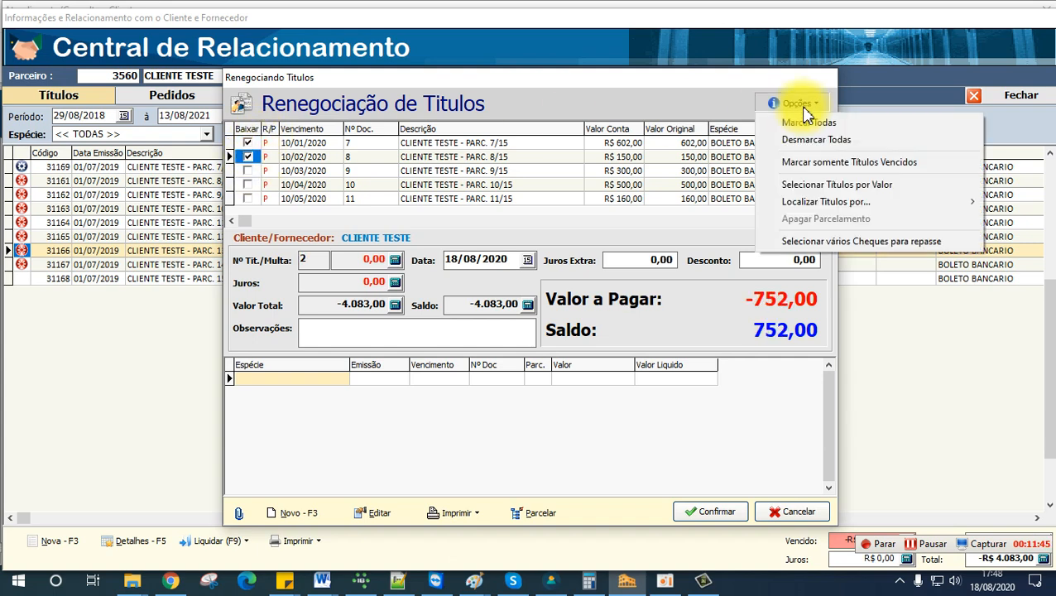
pyautogui.click(850, 163)
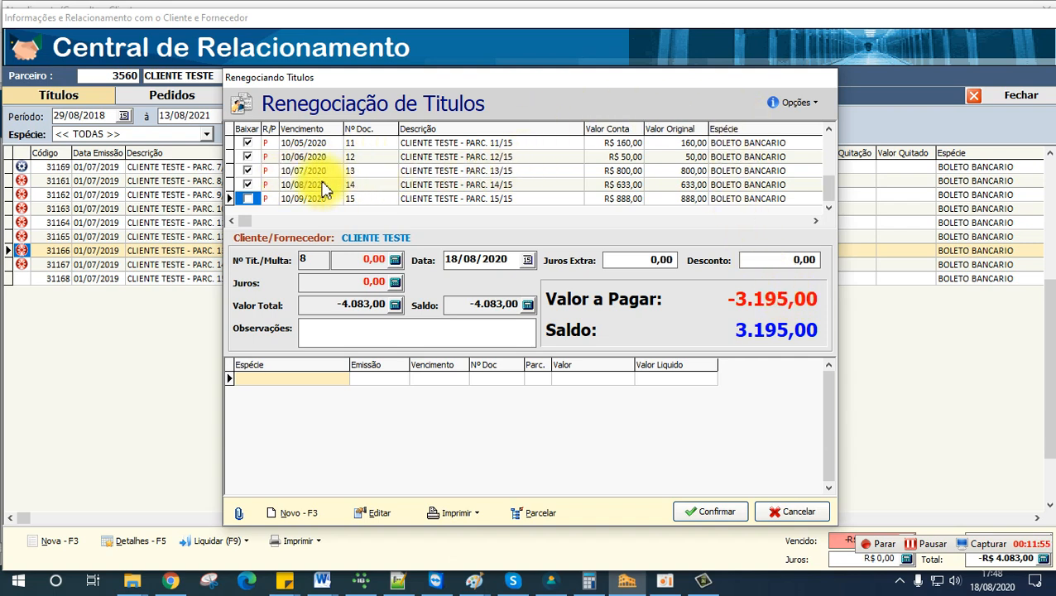
# Step: Open the selection of several cheques for transfer and examine the available cash registers and the cheques' bank, holder and description details
pyautogui.click(786, 105)
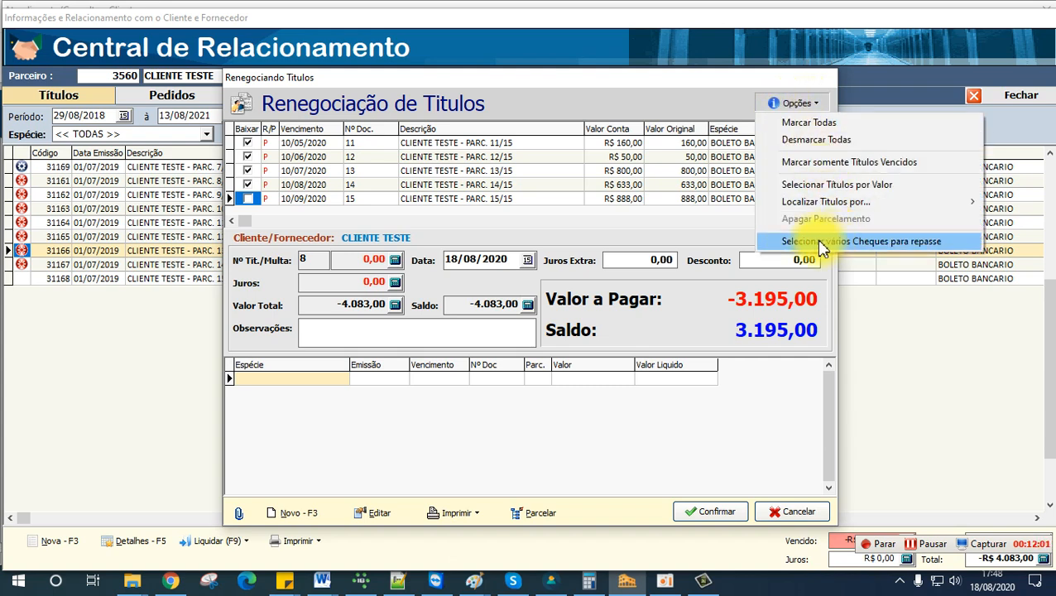
pyautogui.click(925, 242)
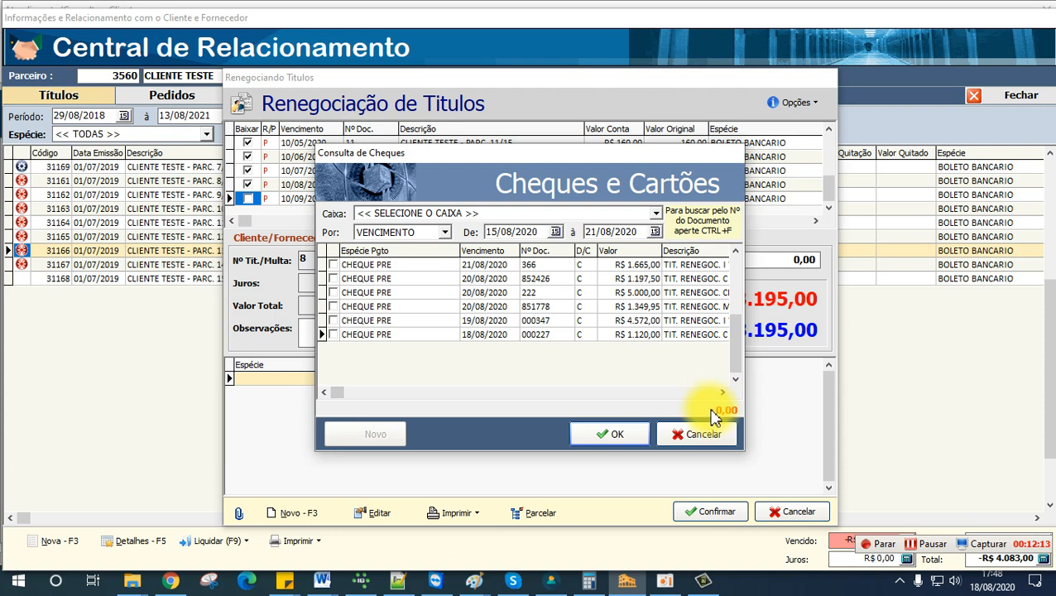
pyautogui.click(465, 214)
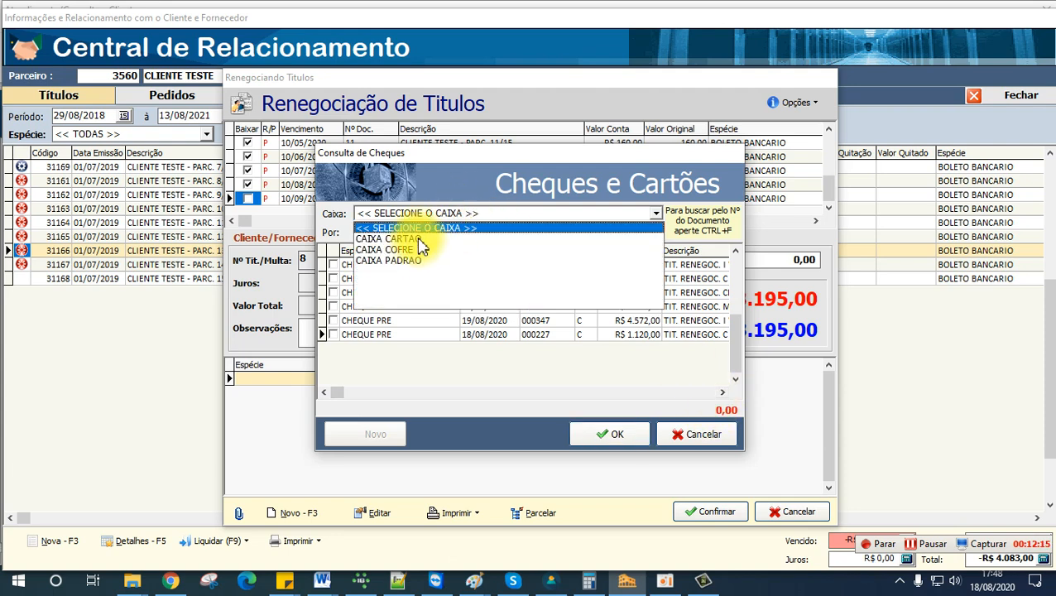
pyautogui.click(564, 358)
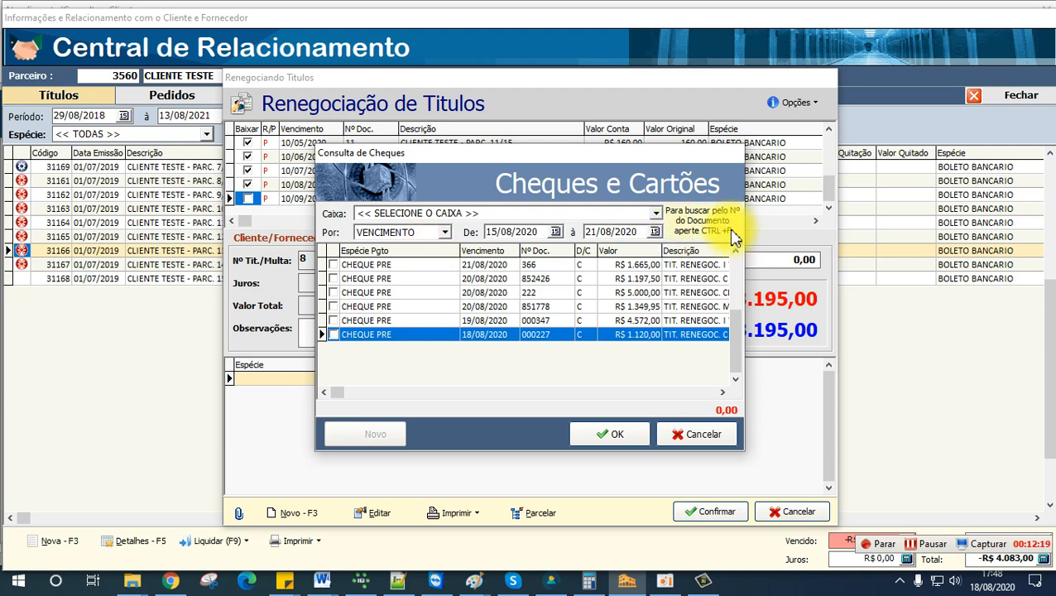
pyautogui.click(722, 394)
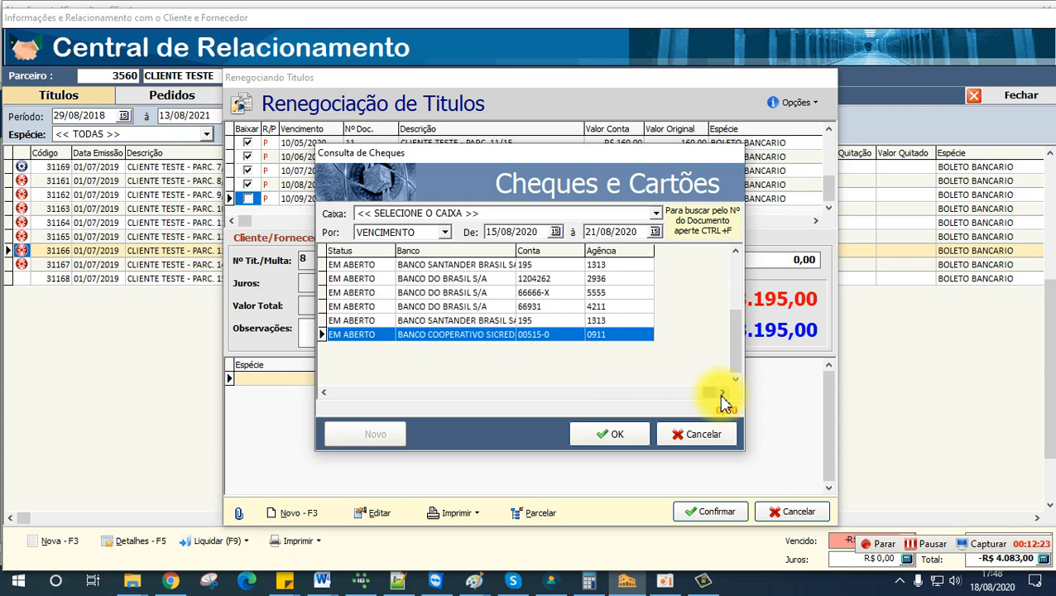
pyautogui.click(324, 394)
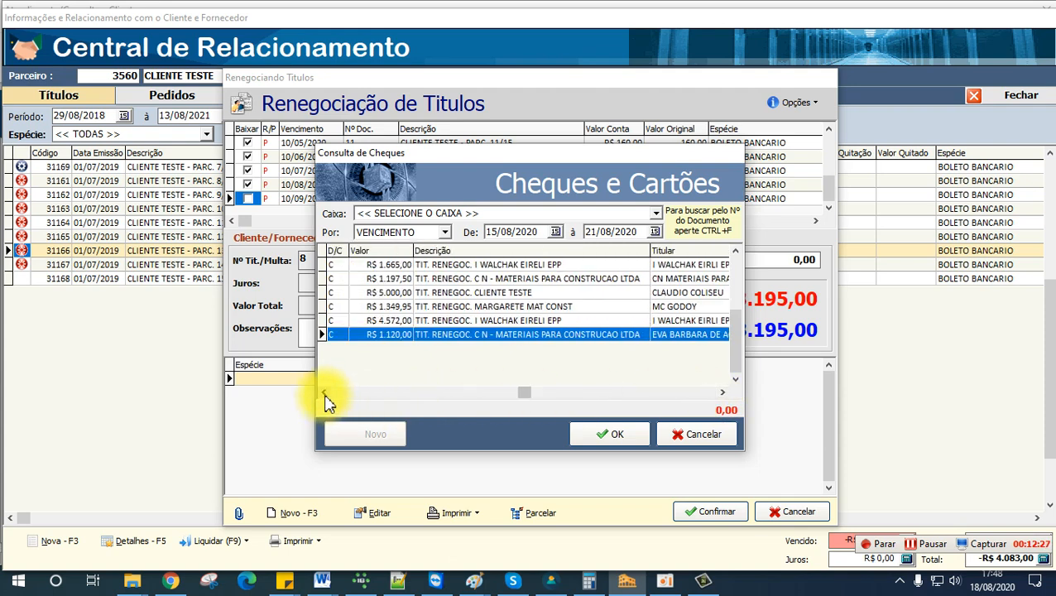
pyautogui.click(468, 294)
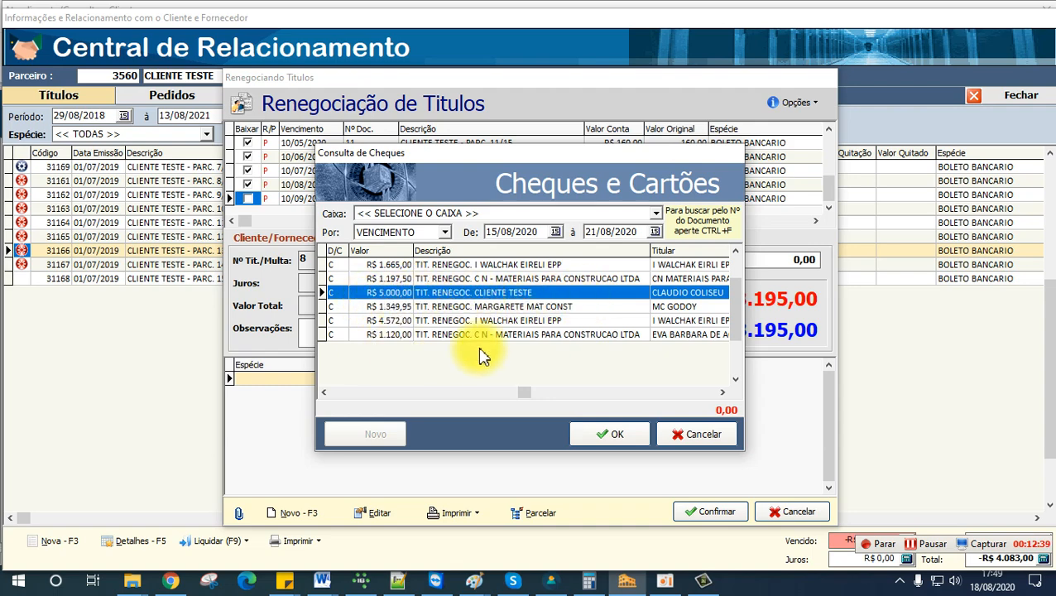
# Step: Mark the CHEQUE PRE entries of R$ 1.197,50 and R$ 1.349,95 due 20/08/2020 and accept them for transfer
pyautogui.moveTo(597, 159); pyautogui.dragTo(500, 110)
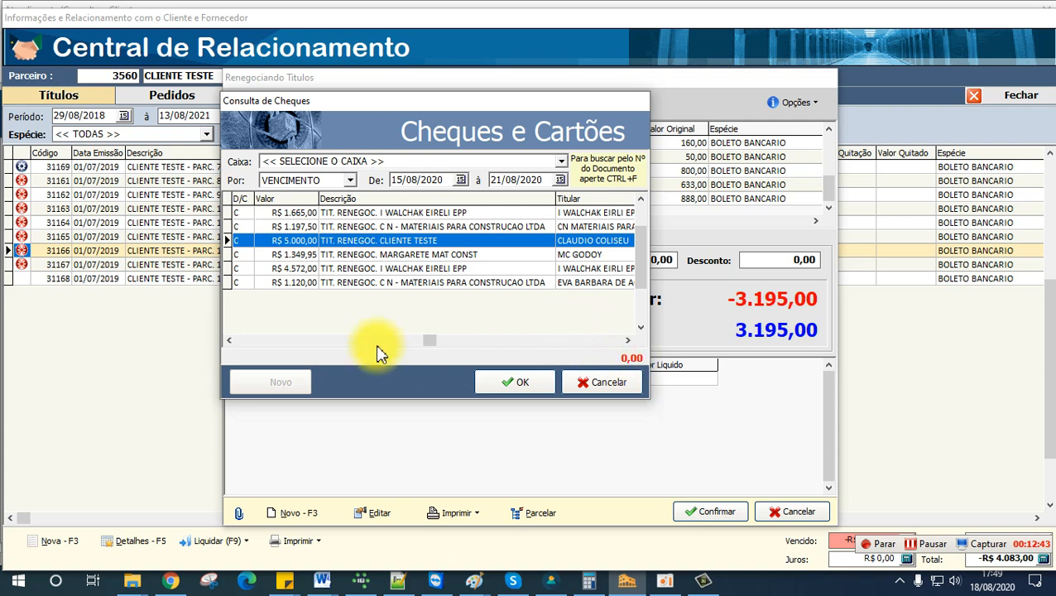
pyautogui.click(281, 254)
pyautogui.click(274, 226)
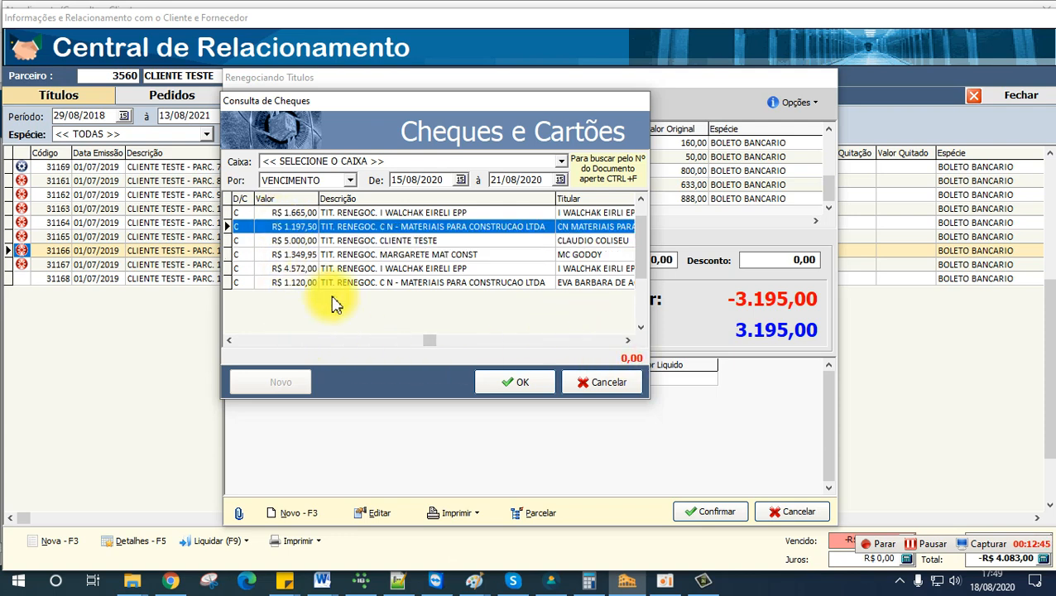
pyautogui.click(230, 340)
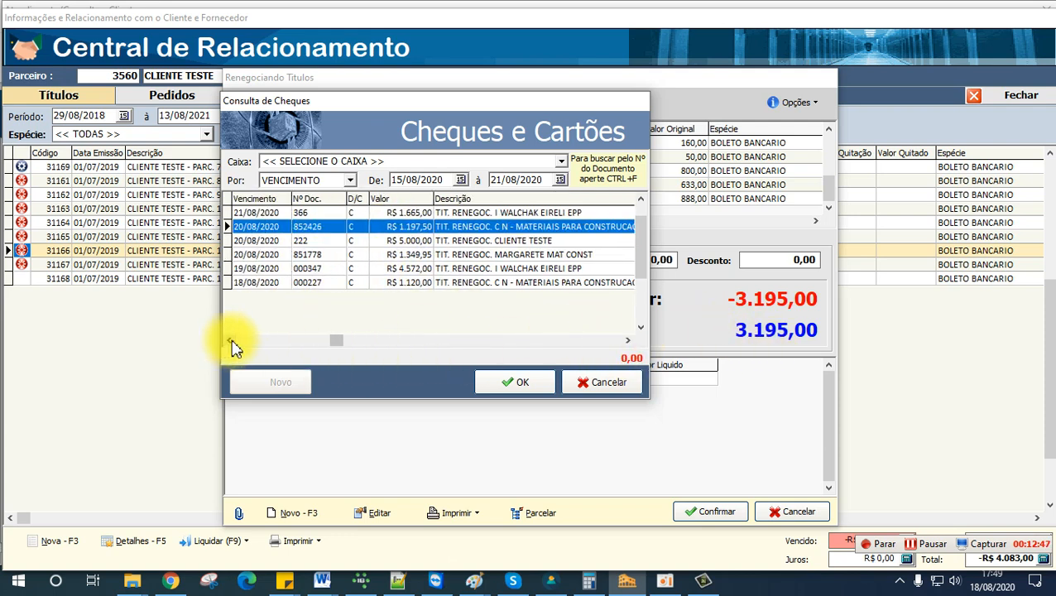
pyautogui.click(238, 226)
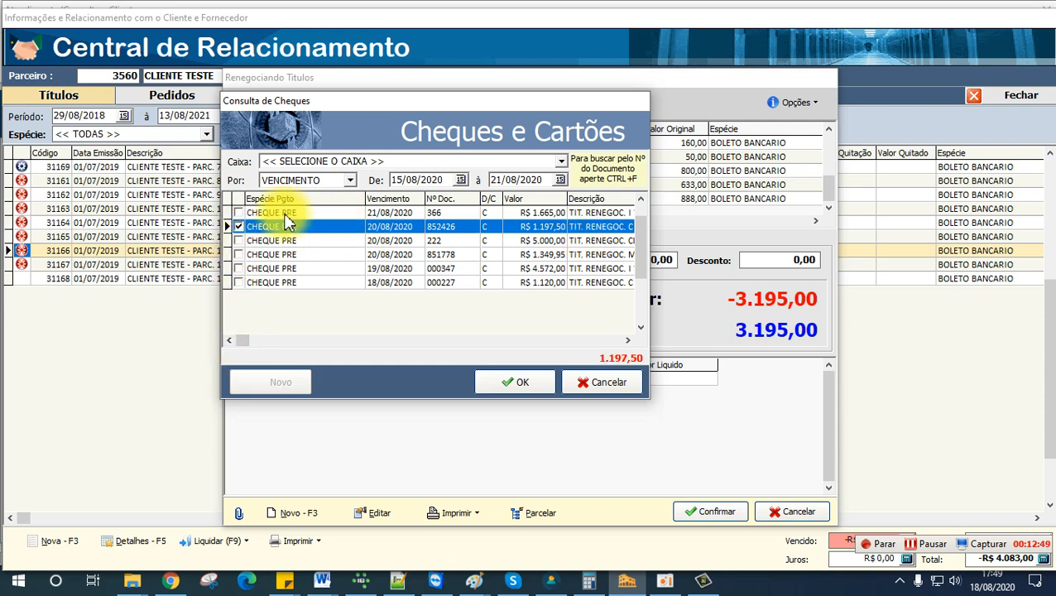
pyautogui.click(238, 254)
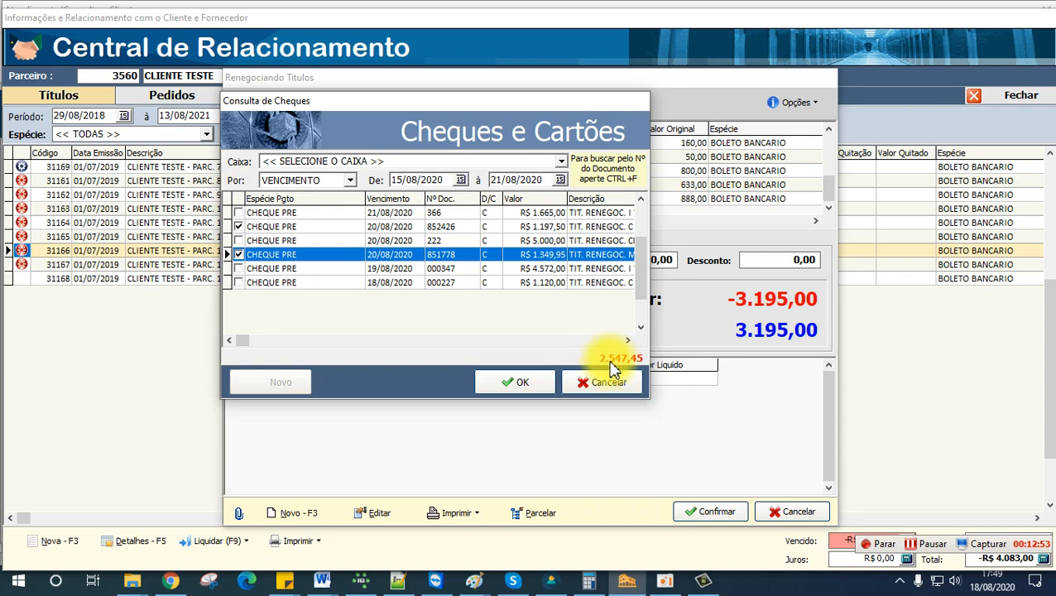
pyautogui.click(510, 387)
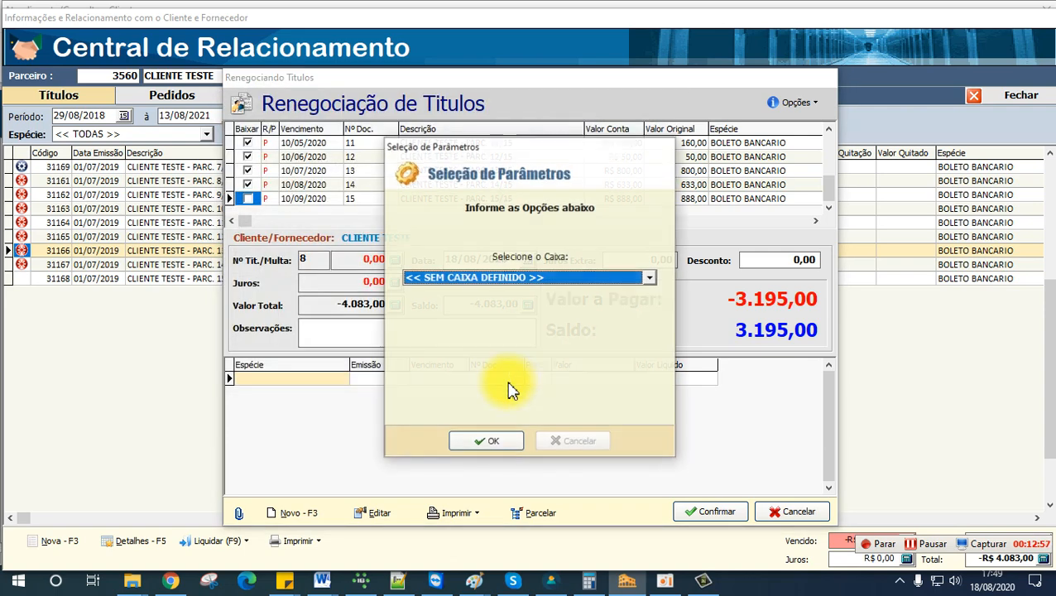
# Step: Choose CAIXA PADRAO as the cash register for the transferred cheques and accept it
pyautogui.click(478, 283)
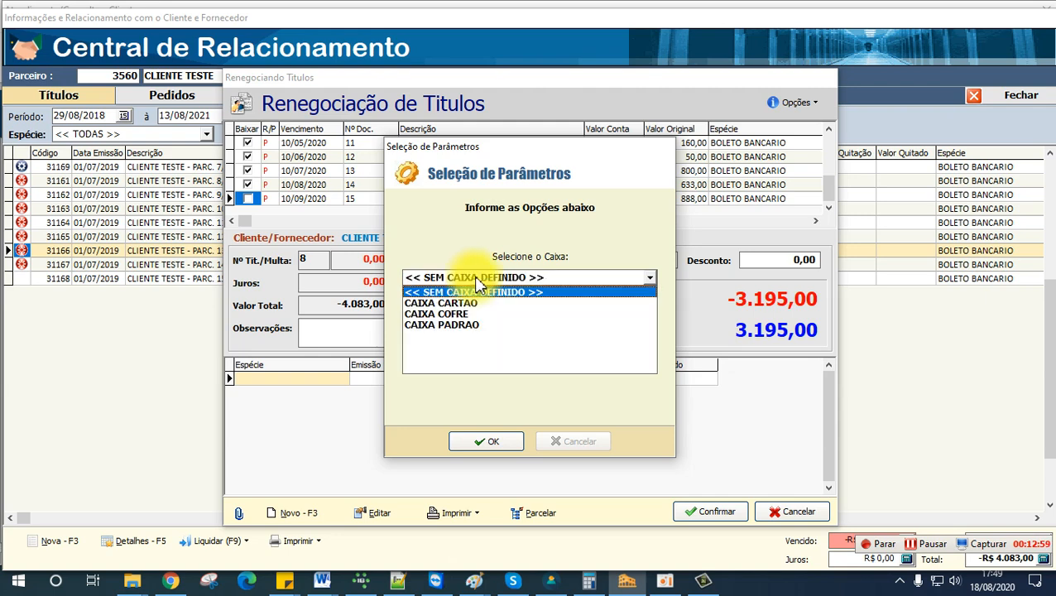
pyautogui.click(461, 326)
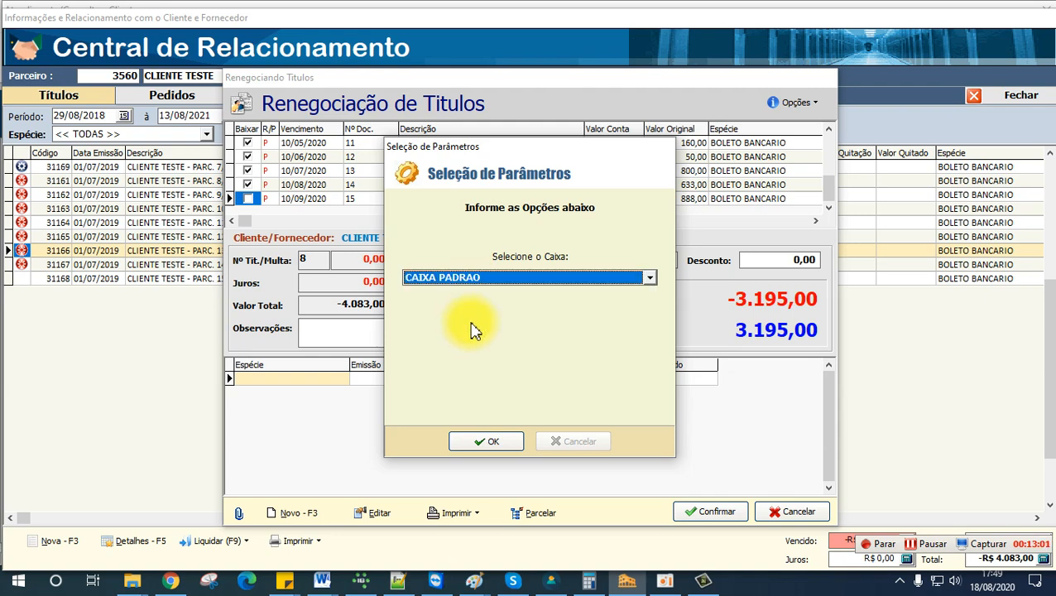
pyautogui.click(497, 445)
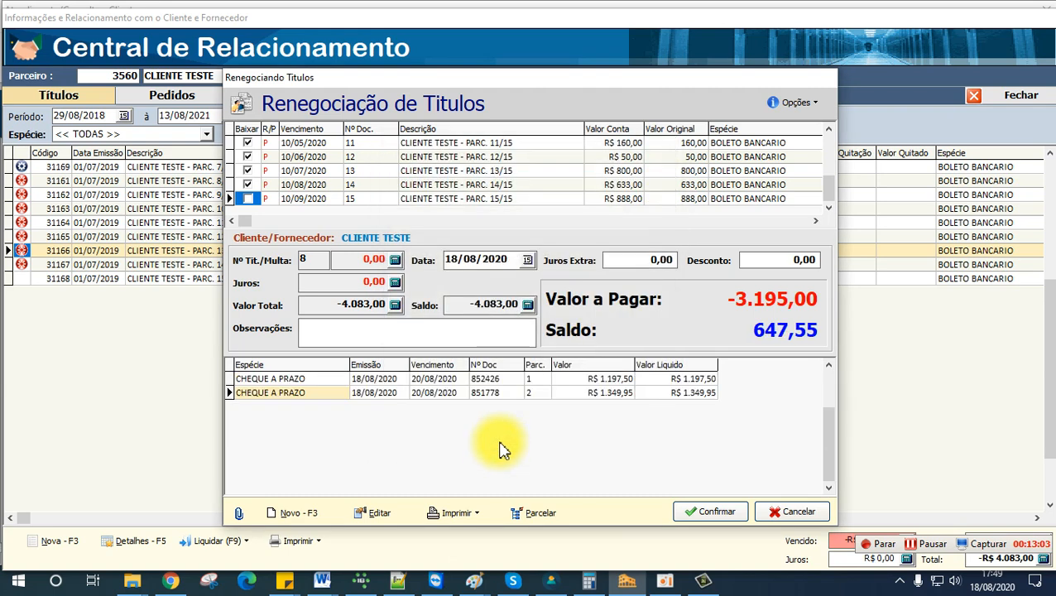
# Step: Check the net values of the two added cheques and review the option for selecting several cheques for transfer
pyautogui.moveTo(695, 382); pyautogui.dragTo(689, 403)
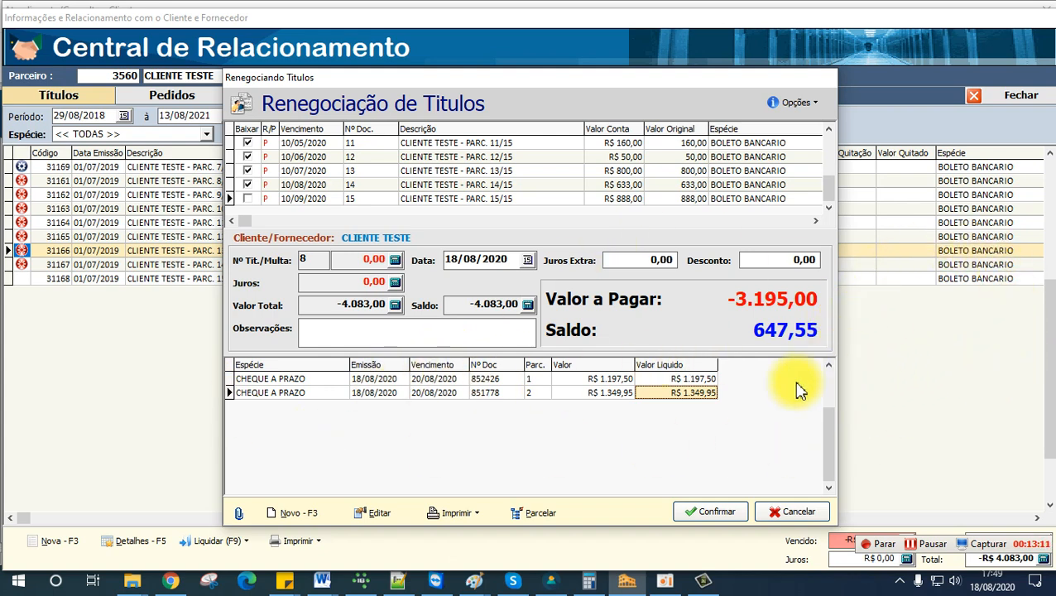
pyautogui.click(789, 108)
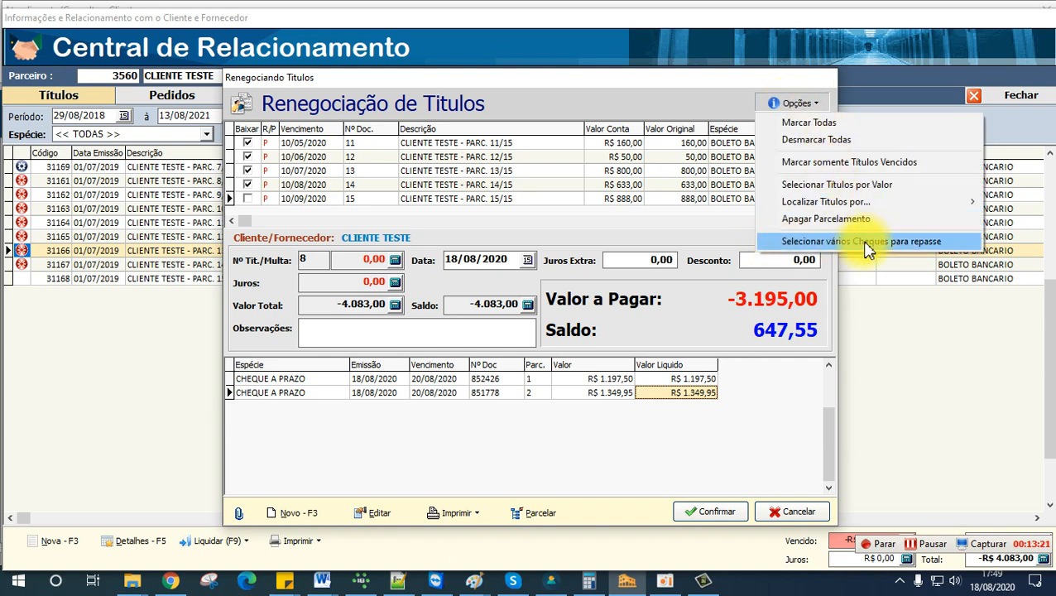
pyautogui.click(791, 407)
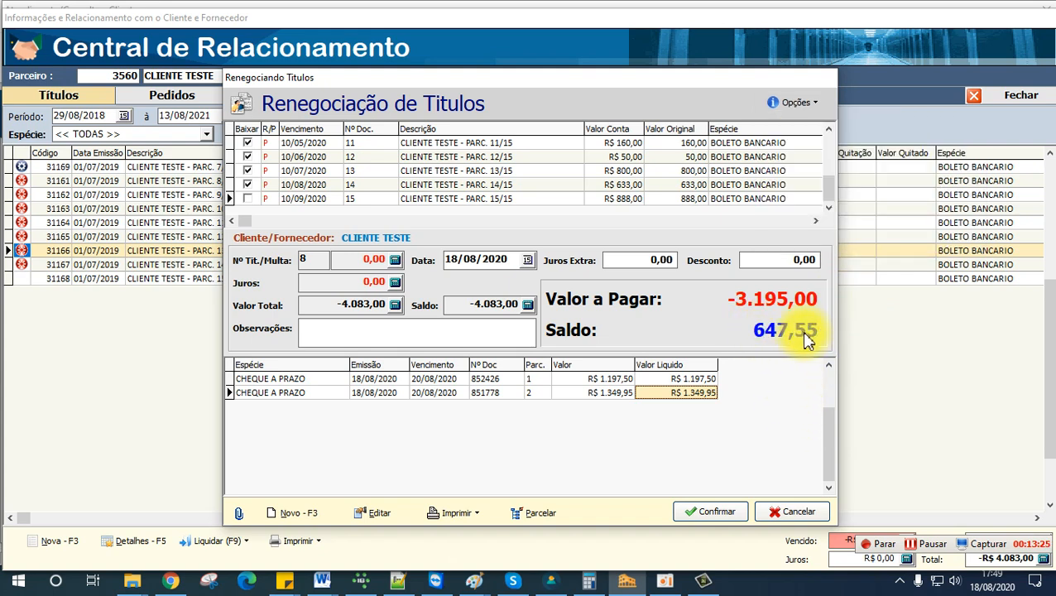
# Step: Add a DINHEIRO payment of 647,55 from CAIXA PADRAO to the renegotiation to cover the remaining balance
pyautogui.click(303, 513)
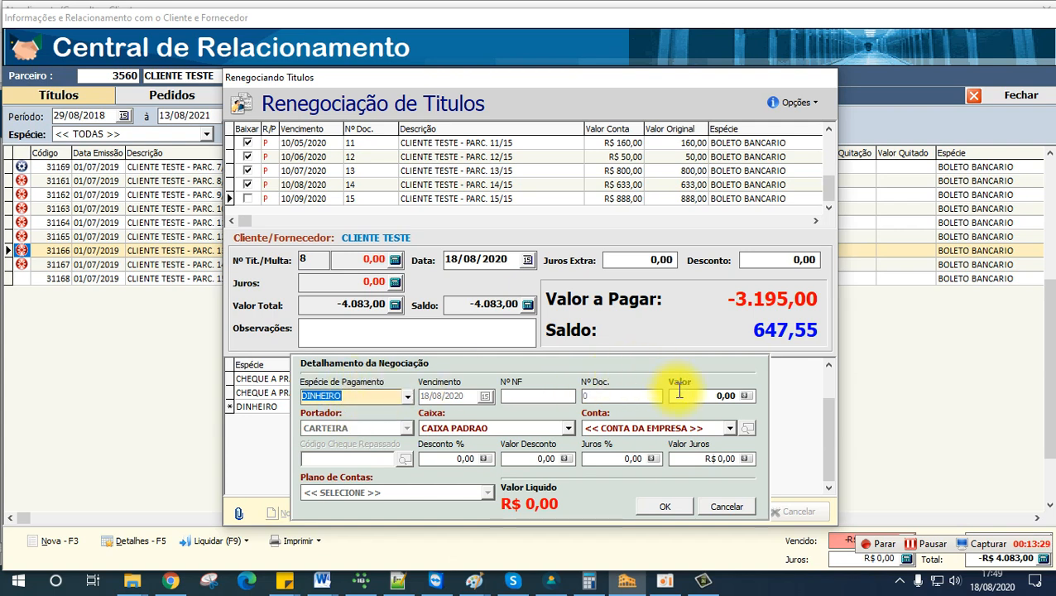
pyautogui.click(689, 392)
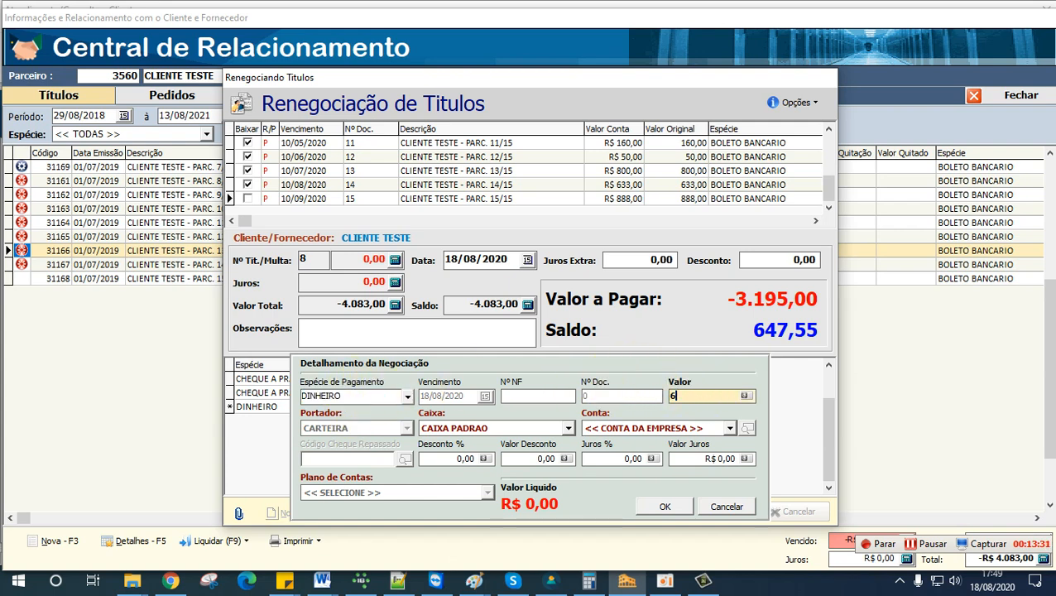
pyautogui.write('647,55')
pyautogui.press('Tab')
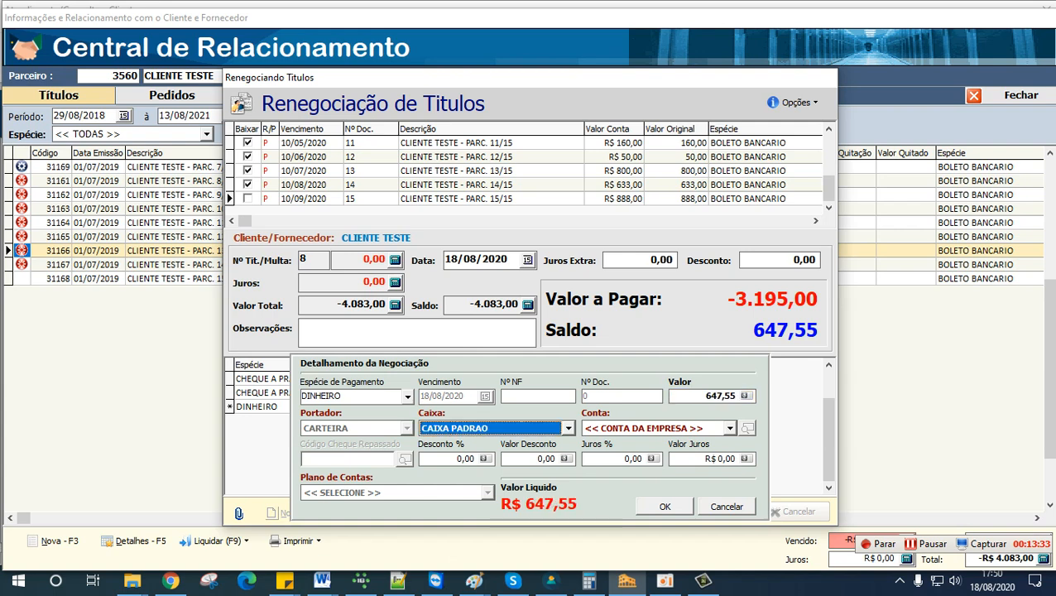
pyautogui.press('Tab')
pyautogui.press('Tab')
pyautogui.press('Tab')
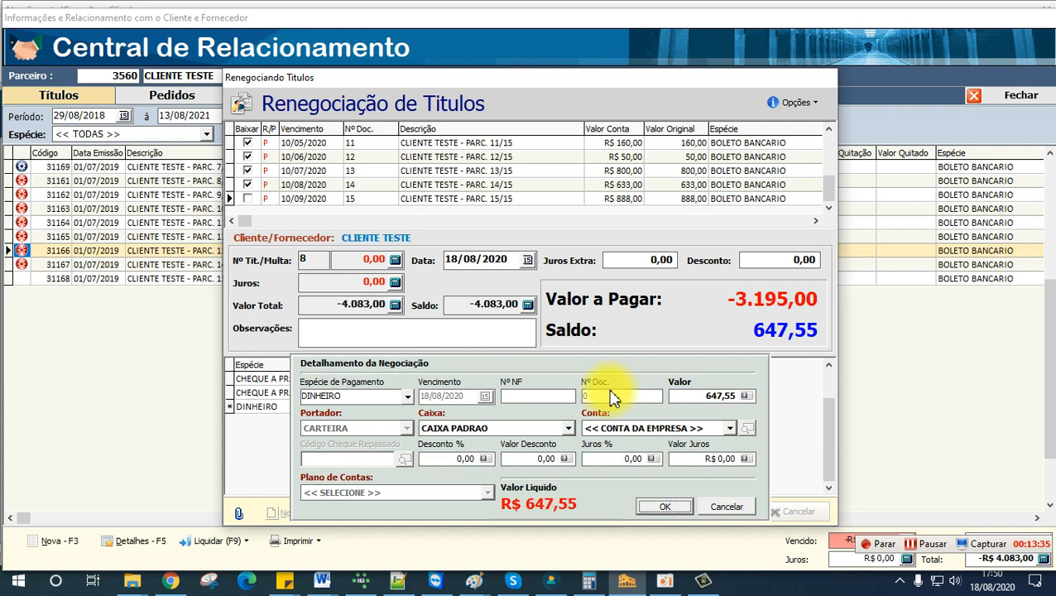
pyautogui.press('Return')
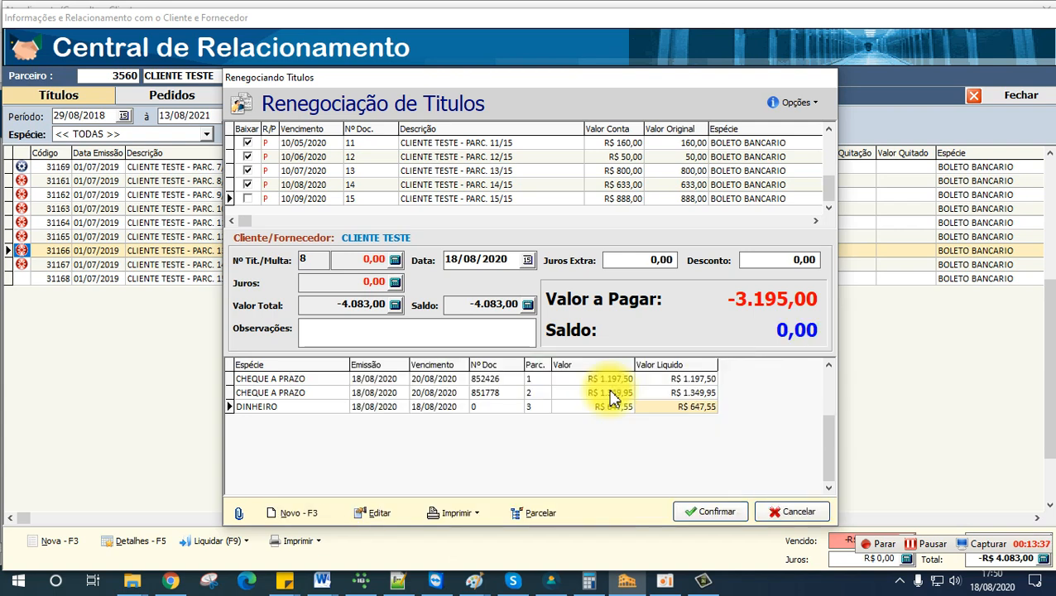
# Step: Confirm the renegotiation paid with the two cheques and cash, then view its receipt and close the preview
pyautogui.click(694, 392)
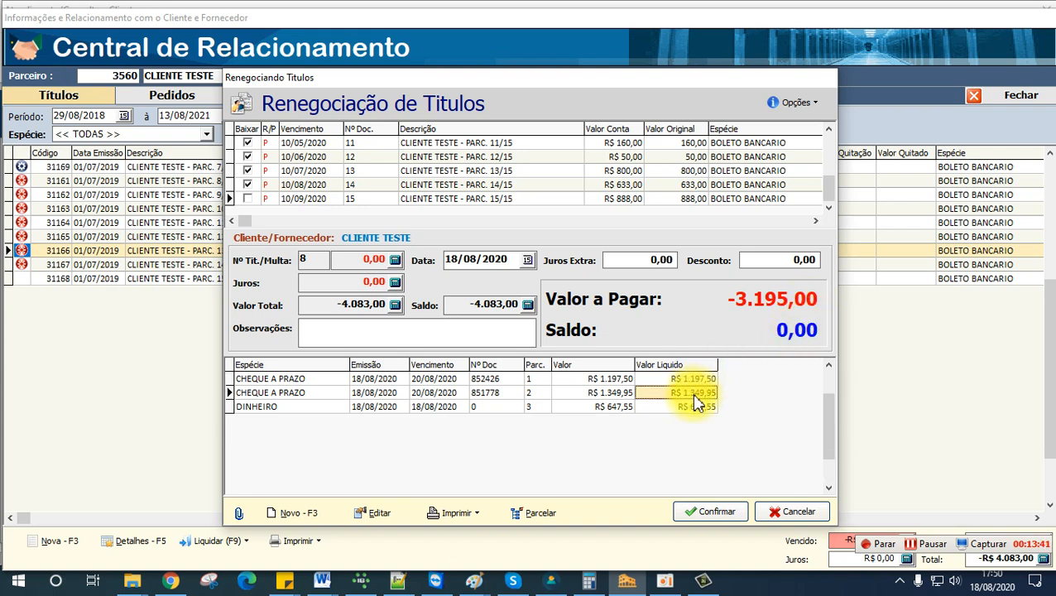
pyautogui.click(702, 406)
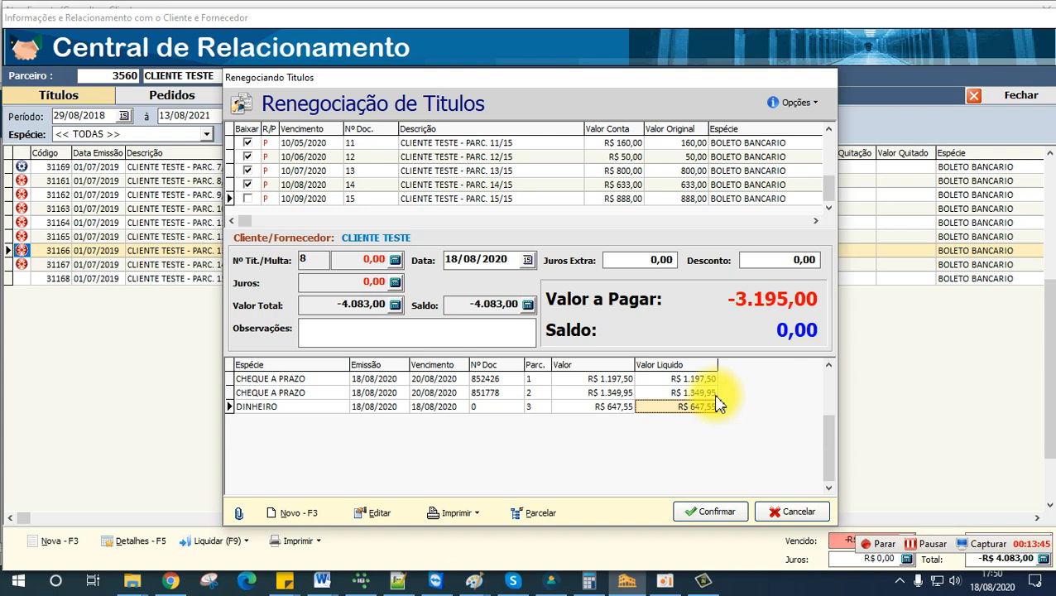
pyautogui.click(708, 511)
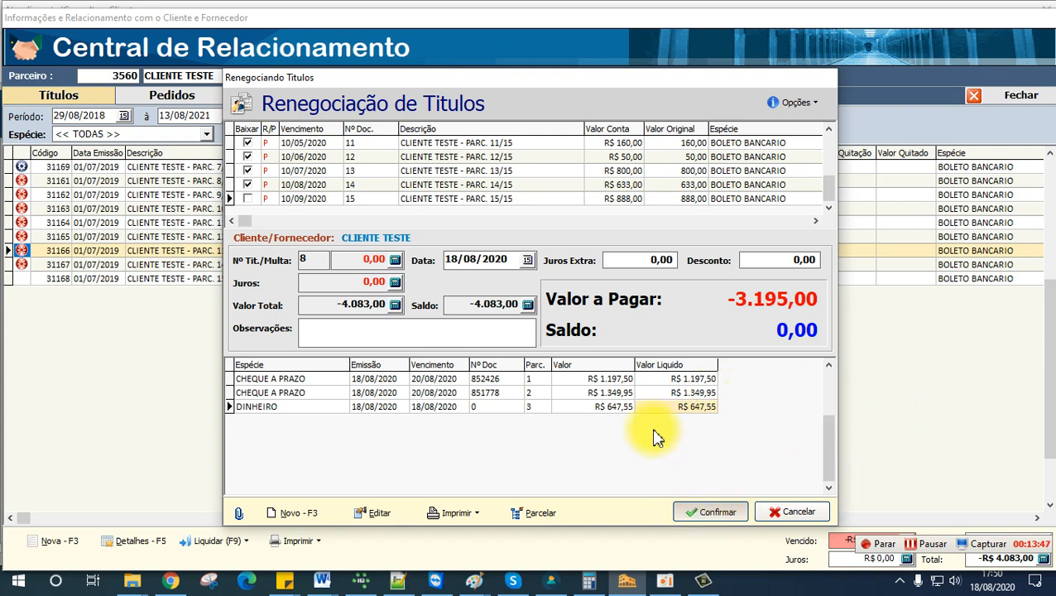
pyautogui.click(501, 328)
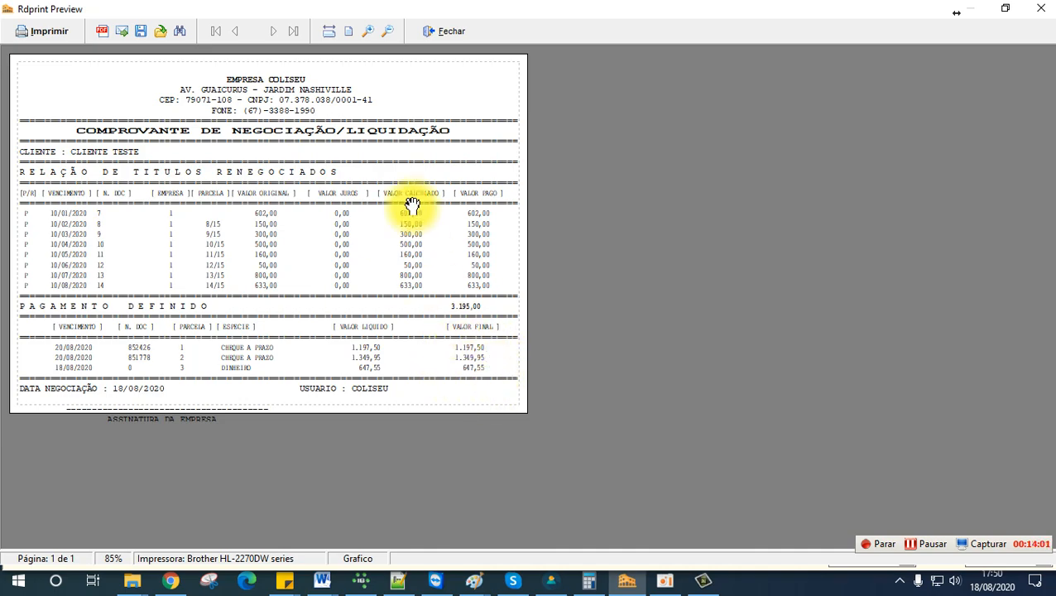
pyautogui.click(447, 32)
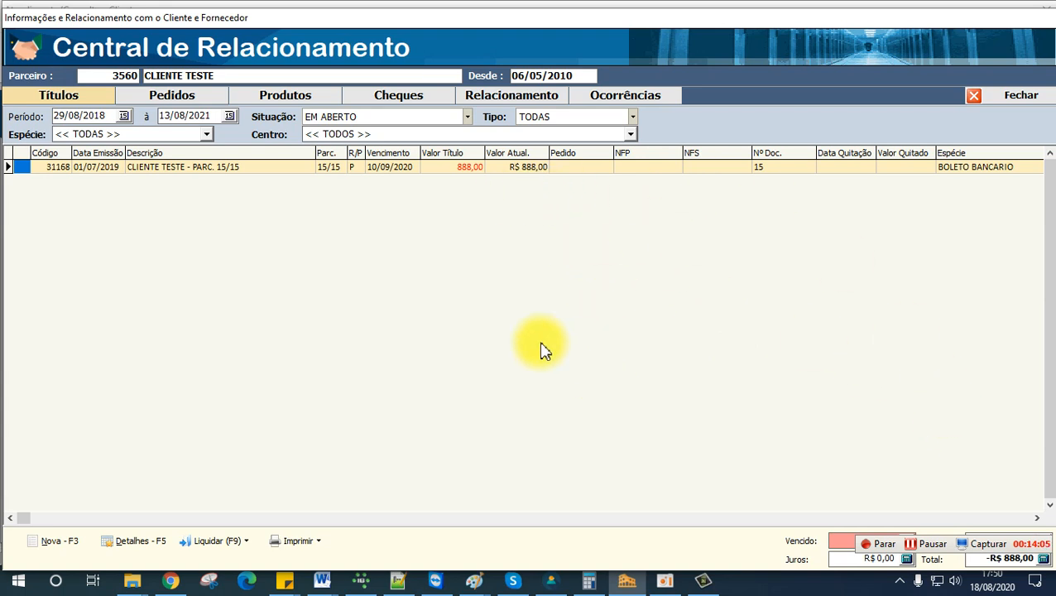
# Step: Open the title renegotiation for the customer's remaining open payable, installment 15/15
pyautogui.click(246, 540)
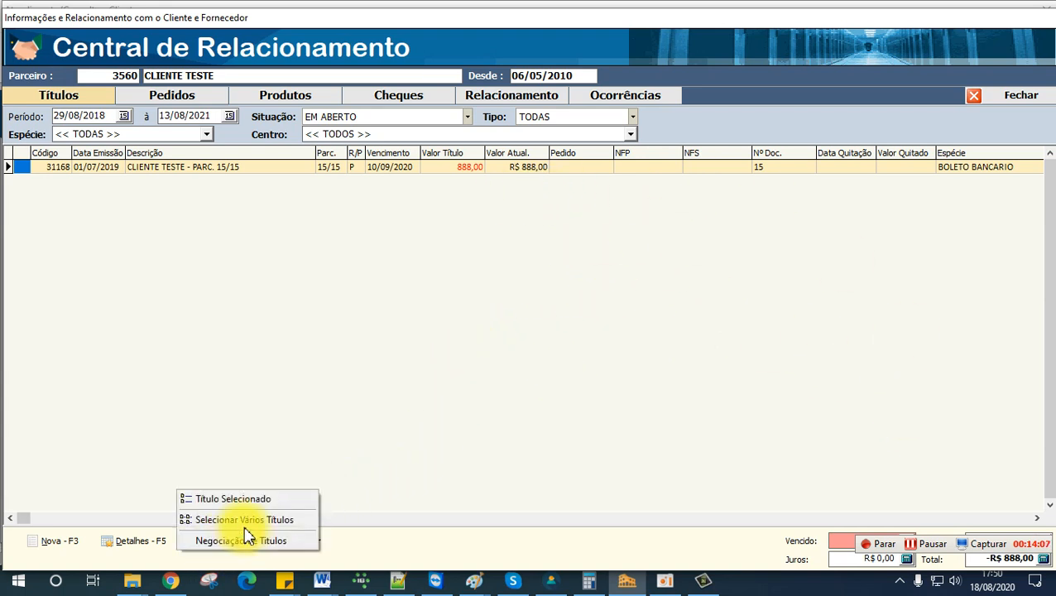
pyautogui.click(245, 539)
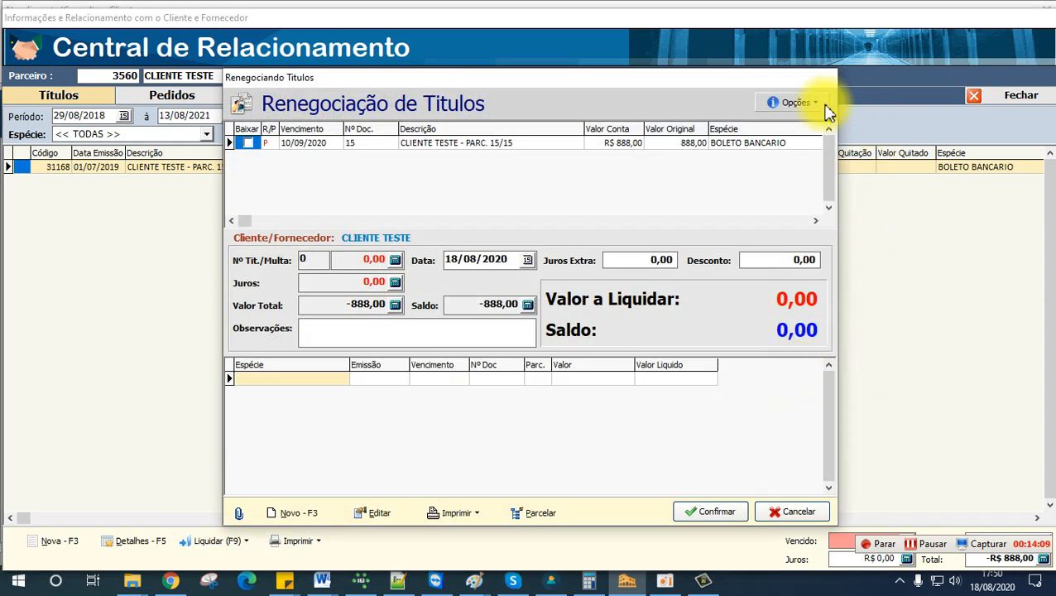